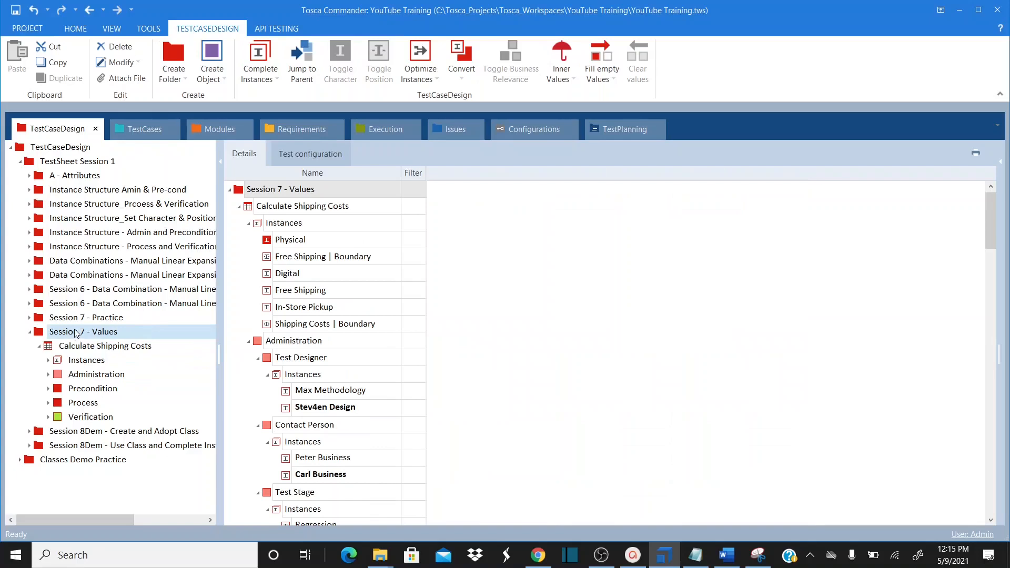
Examine the instances, attributes and values of the Calculate Shipping Costs sheet in Session 7 - Values
click(79, 345)
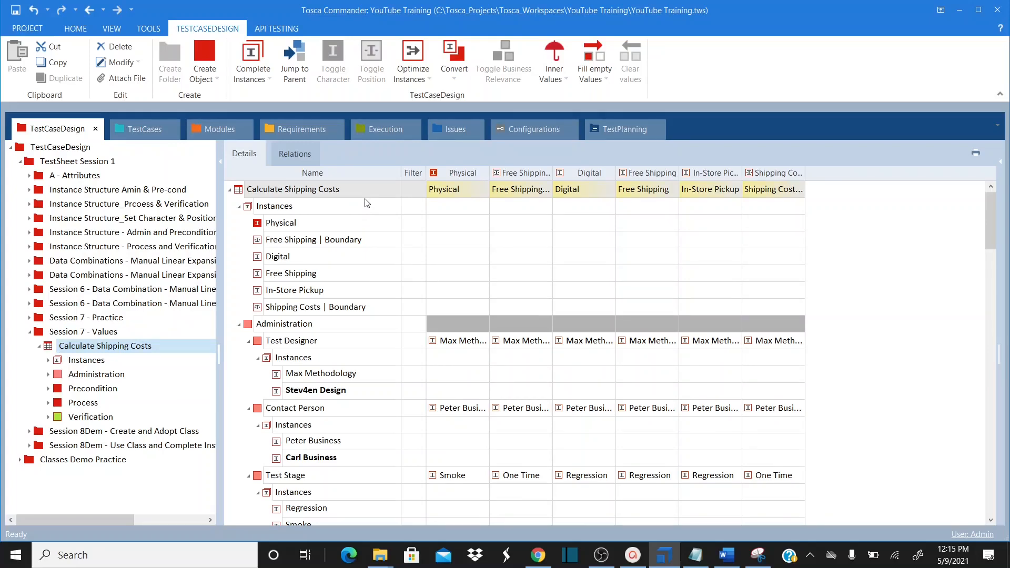
scroll(367, 203, down, 1)
scroll(367, 203, down, 4)
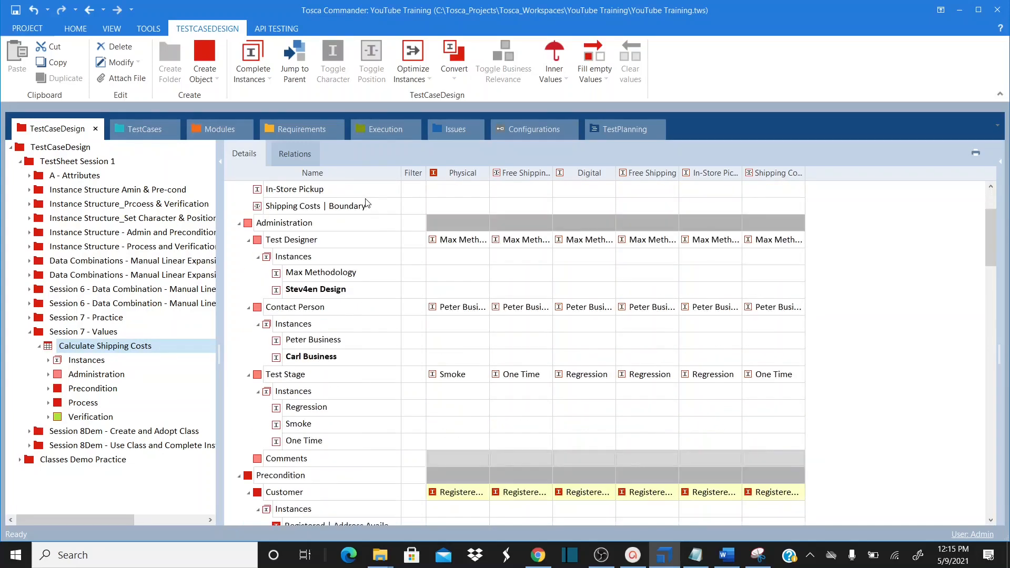
scroll(366, 203, down, 15)
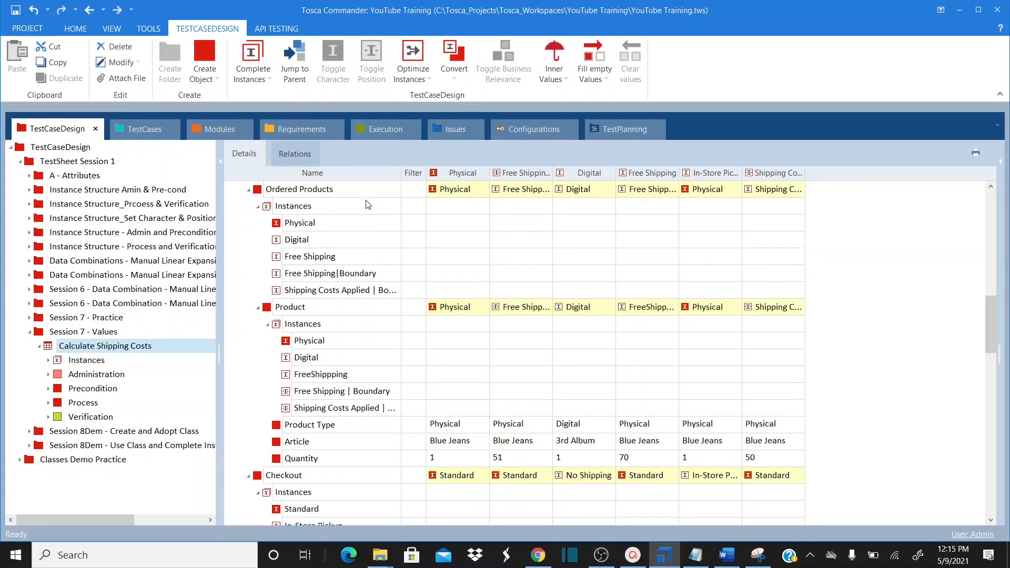
scroll(367, 206, down, 8)
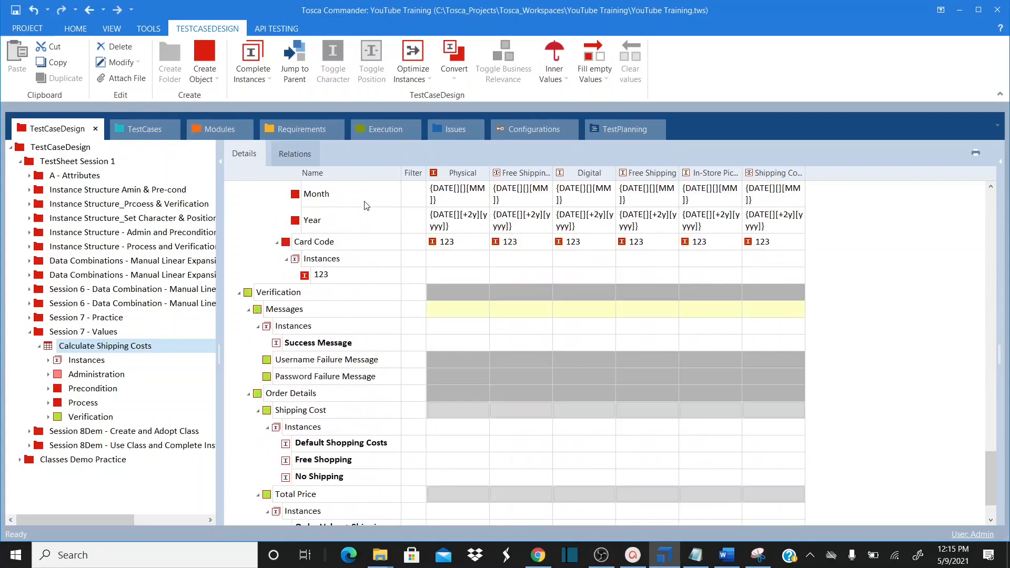
scroll(367, 205, down, 2)
scroll(365, 206, up, 15)
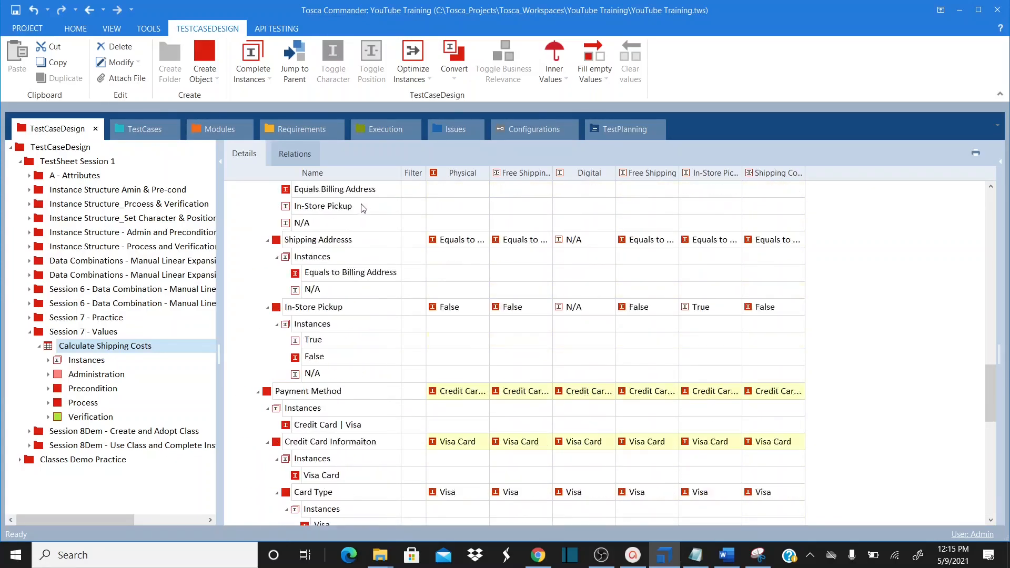
scroll(363, 207, up, 7)
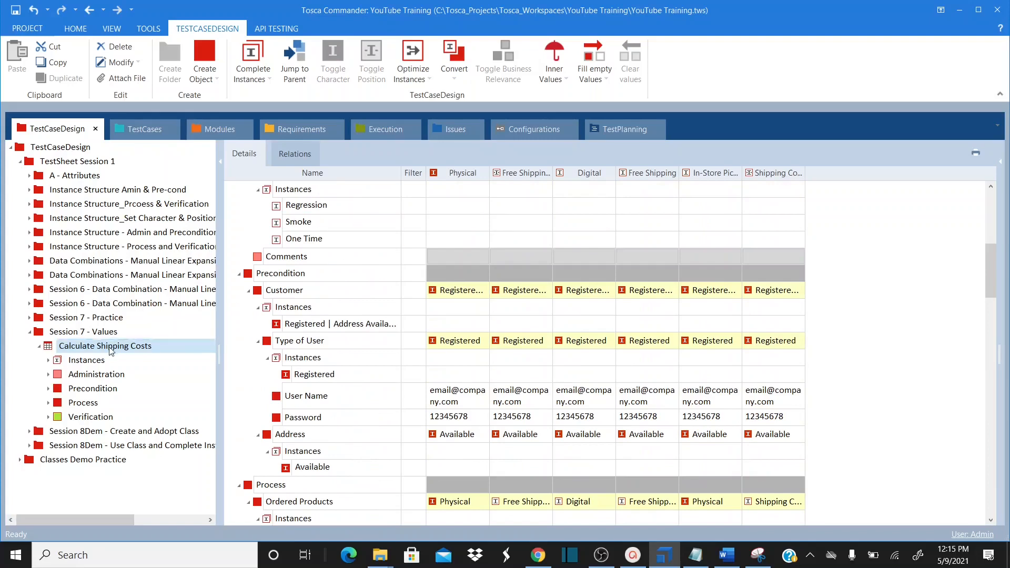
Copy the Session 7 - Values folder and paste the copy into TestSheet Session 1
click(39, 347)
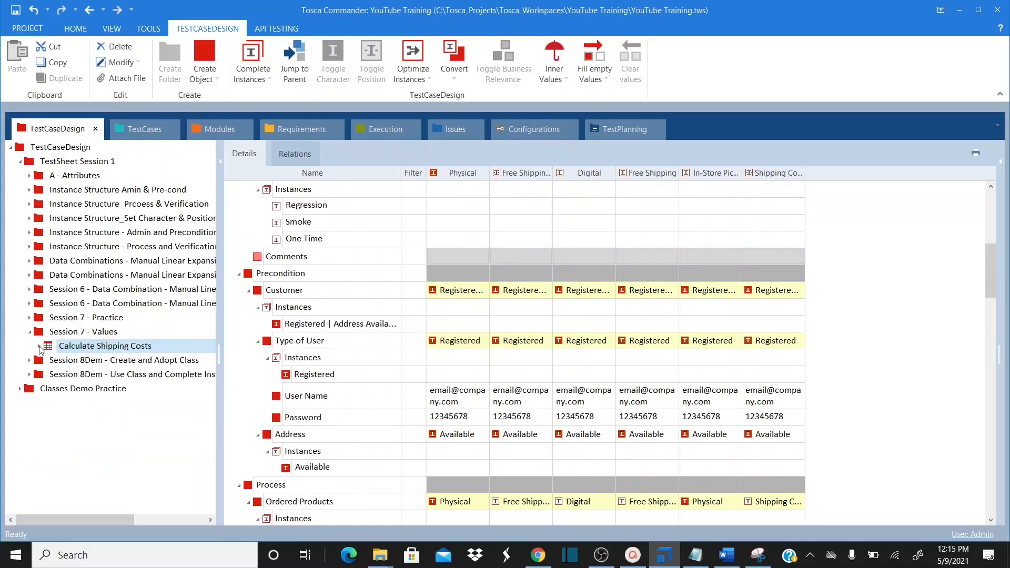
click(30, 332)
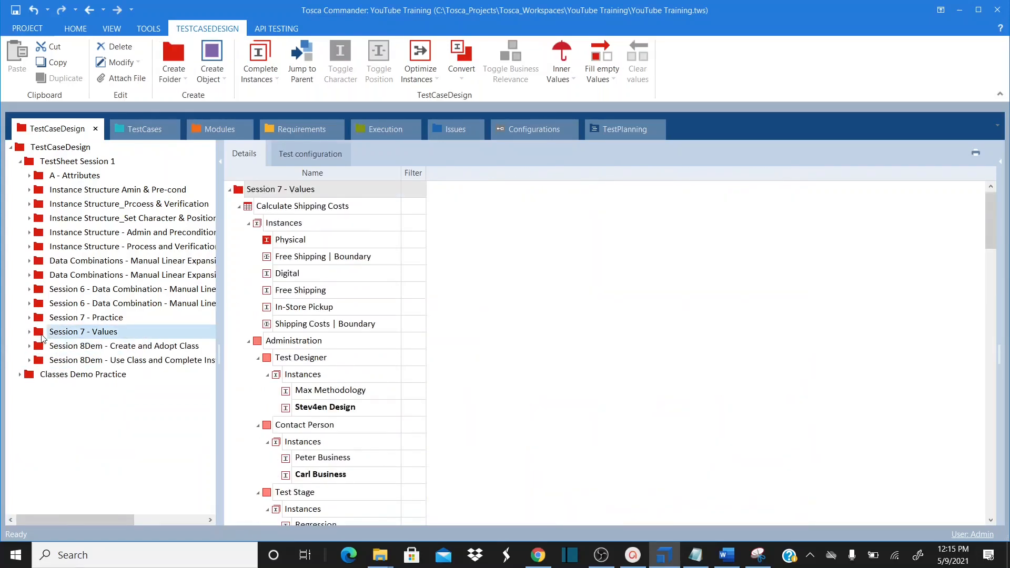
right_click(42, 335)
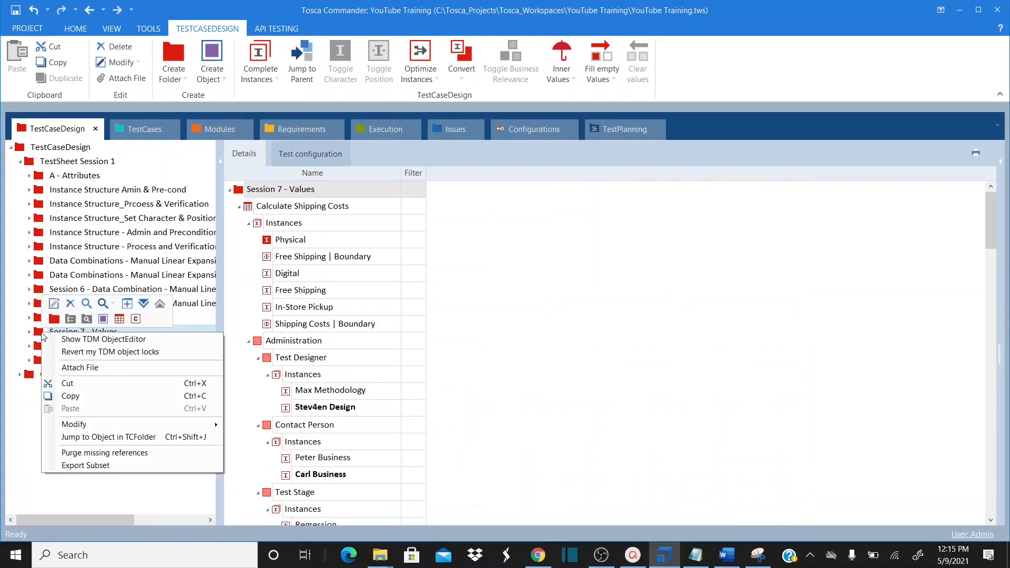
click(75, 395)
click(30, 164)
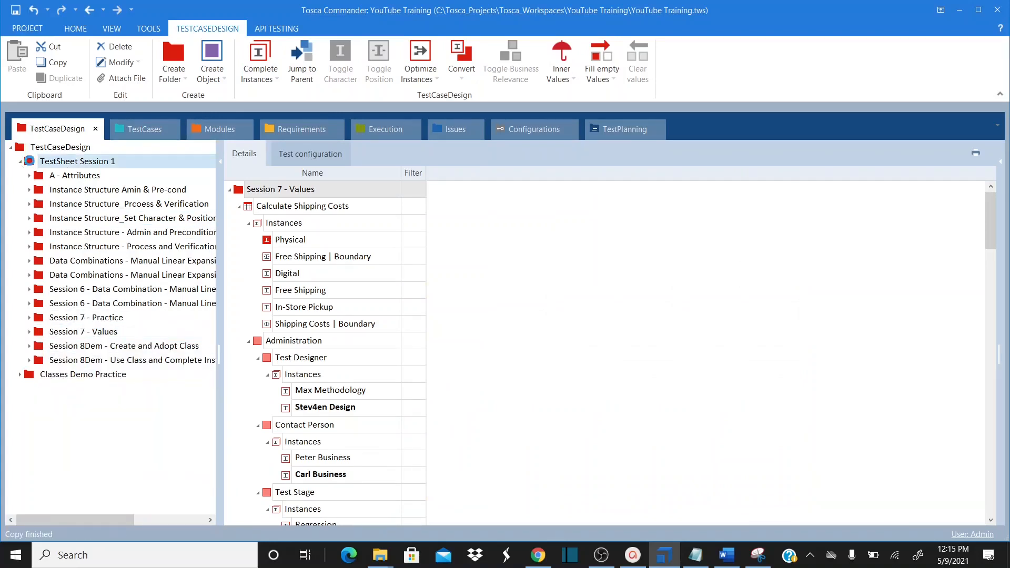
right_click(31, 164)
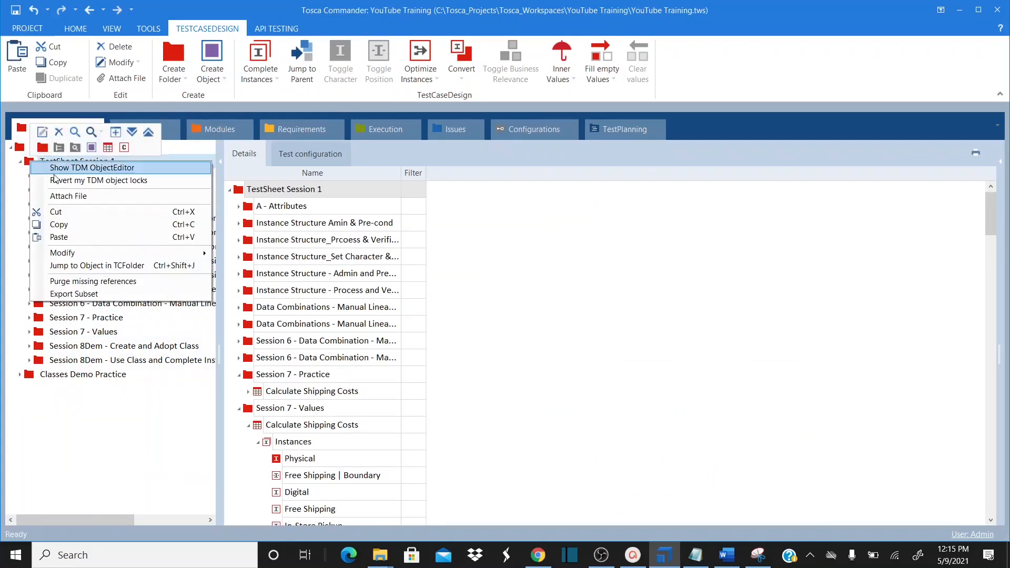
click(75, 237)
Rename the pasted copy of the Session 7 - Values folder to "Session 08 - Create and Adopt Class"
click(126, 374)
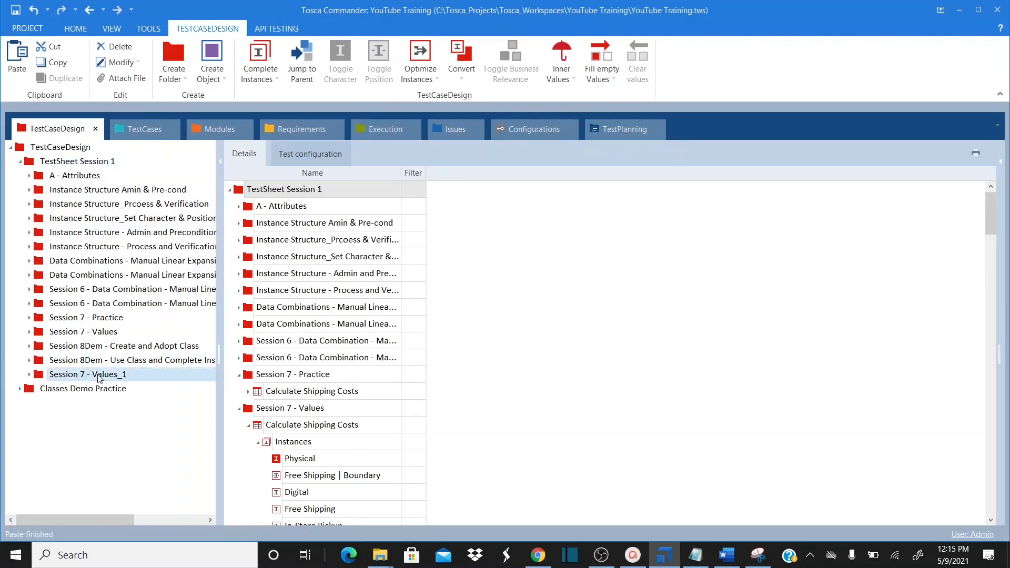
click(130, 376)
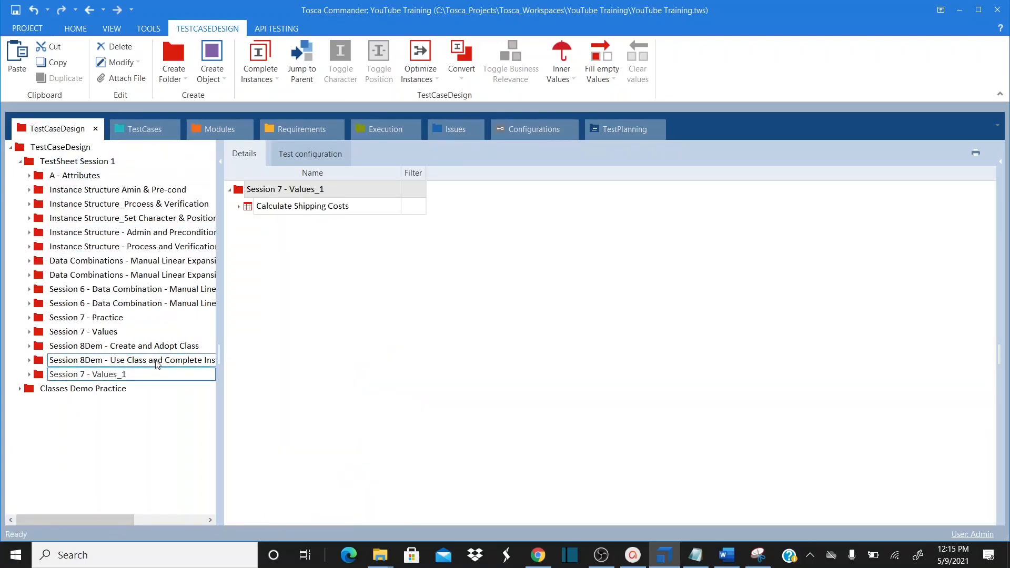
key(BackSpace)
key(BackSpace)
key(BackSpace)
key(BackSpace)
key(BackSpace)
key(BackSpace)
key(BackSpace)
key(BackSpace)
key(BackSpace)
key(BackSpace)
key(BackSpace)
key(BackSpace)
text(08)
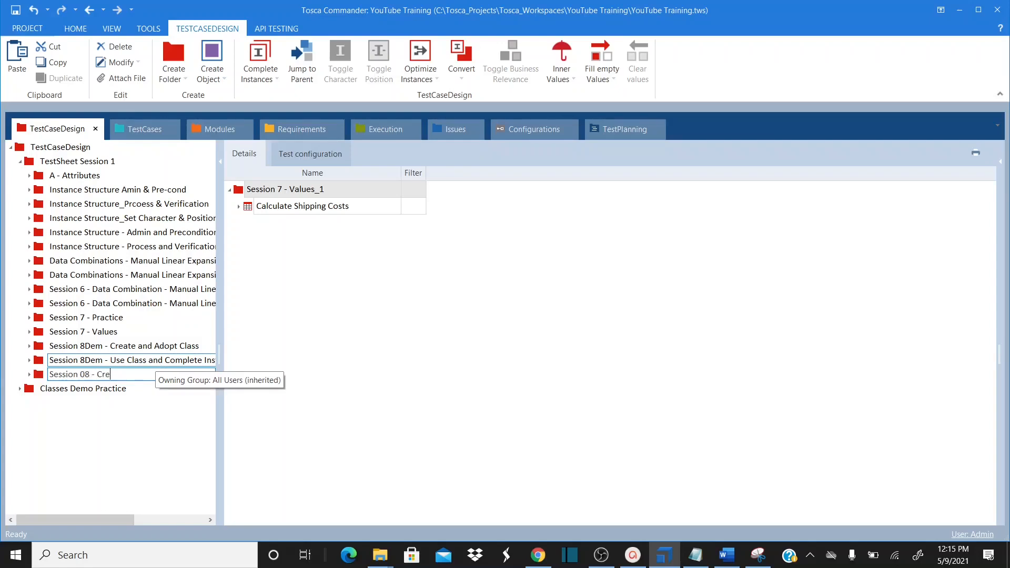
text( - Create and Adopt Class)
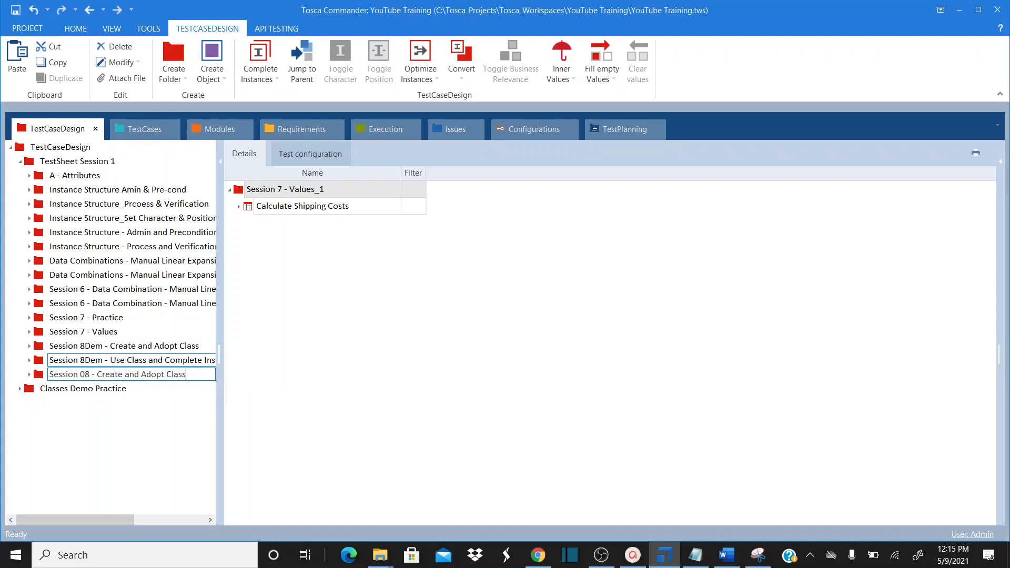
key(Return)
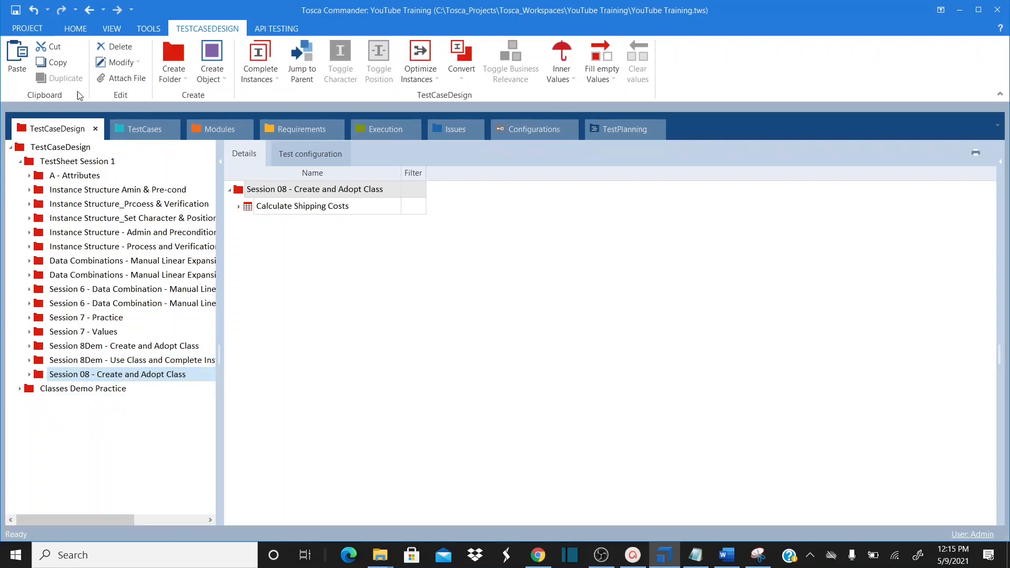
Create a folder named "Classes" directly under the TestCaseDesign root
click(35, 148)
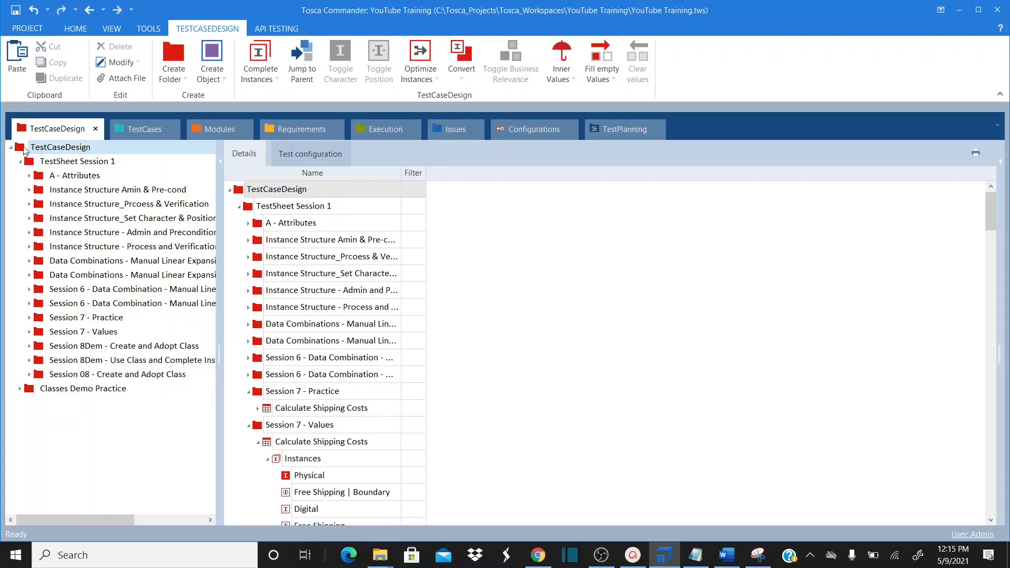
right_click(35, 148)
click(36, 133)
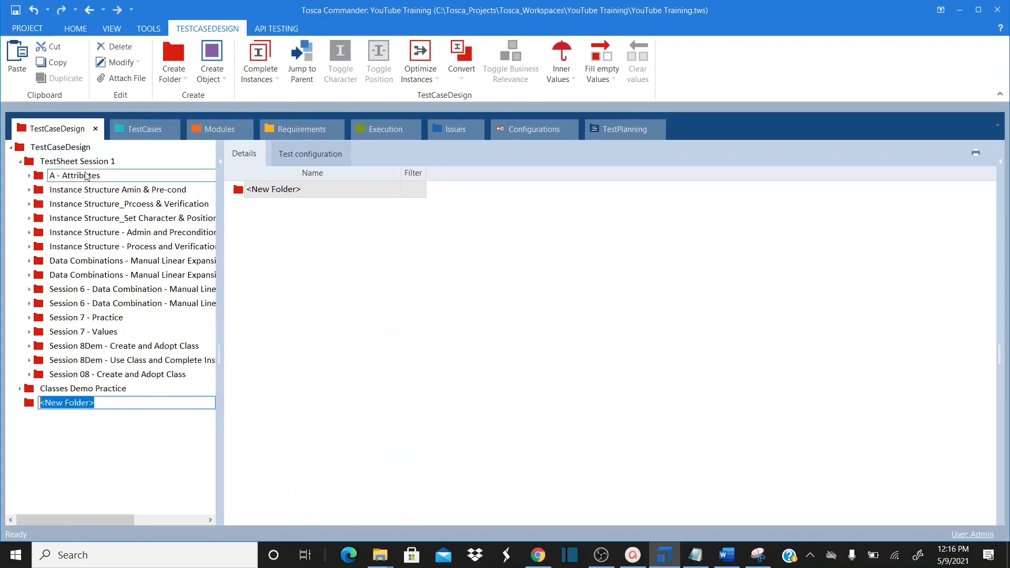
text(C)
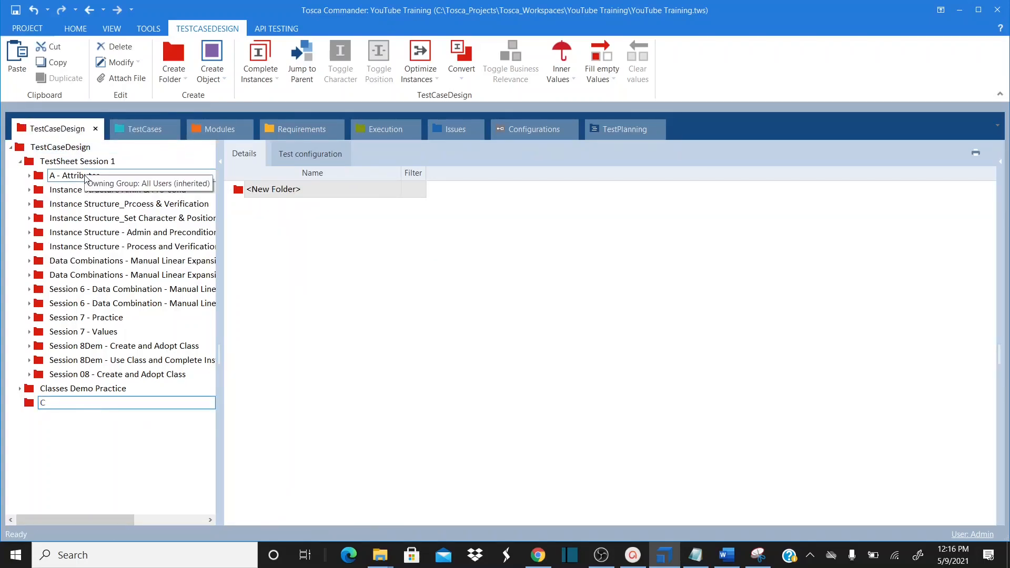
text(lasses)
key(Return)
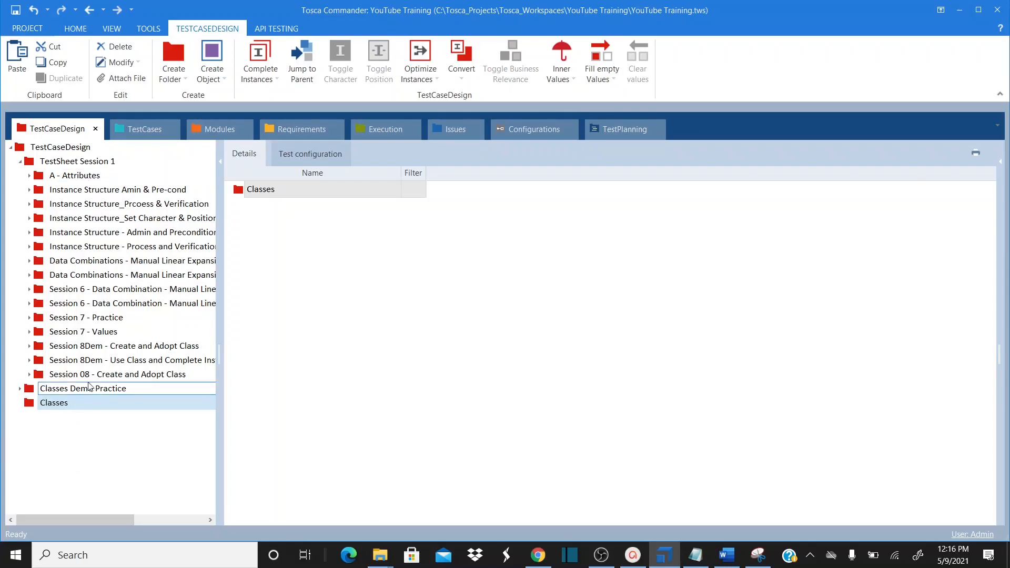
Create a subfolder named "Session 08 - Create and Adopt Class" inside the Classes folder
right_click(32, 405)
click(43, 377)
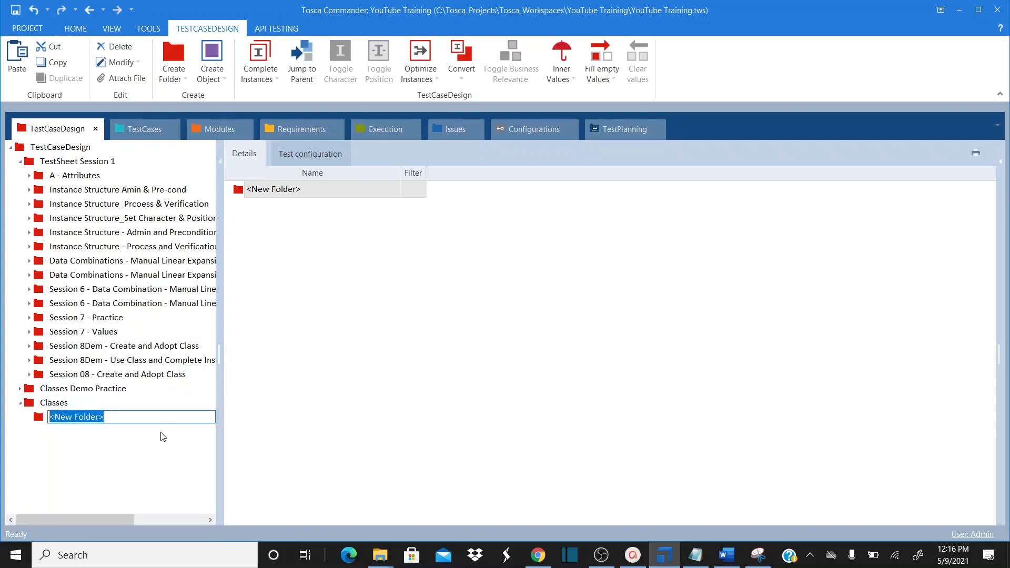
text(Session )
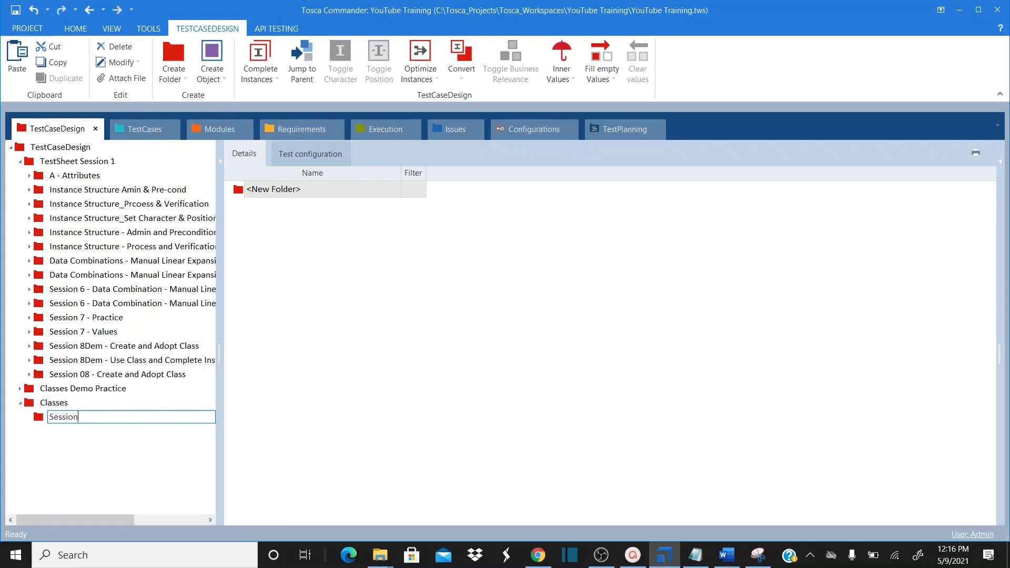
text(08 - Crate ante and Ad)
key(Return)
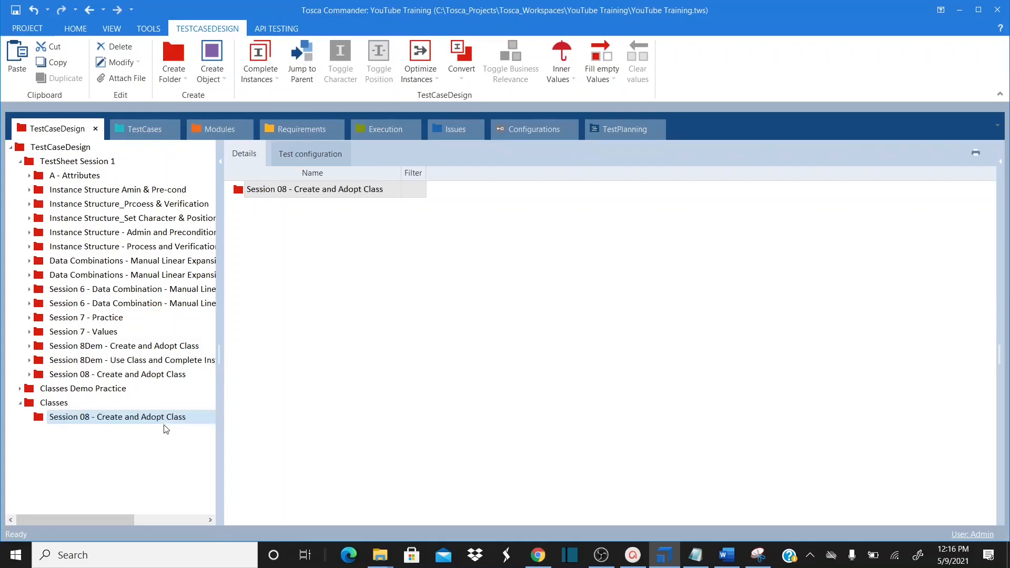
Check the structure of the Calculate Shipping Costs sheet in the Session 08 folder of TestSheet Session 1
click(45, 377)
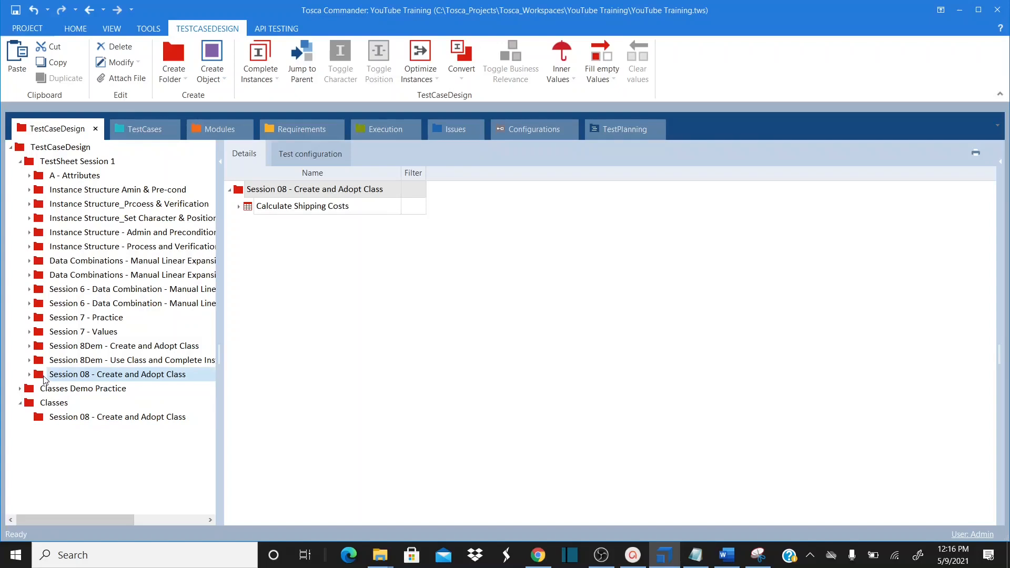
double_click(36, 377)
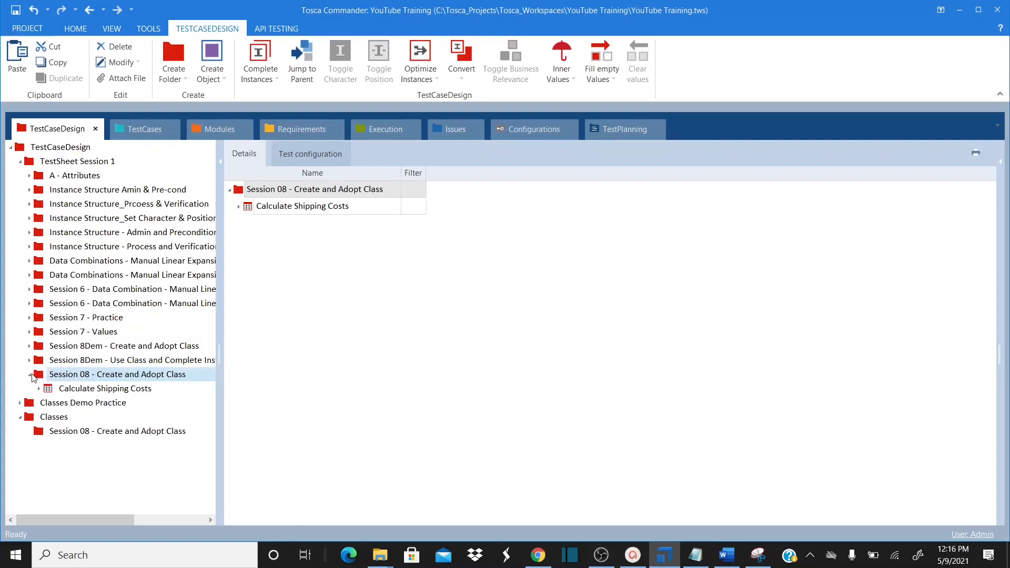
click(56, 390)
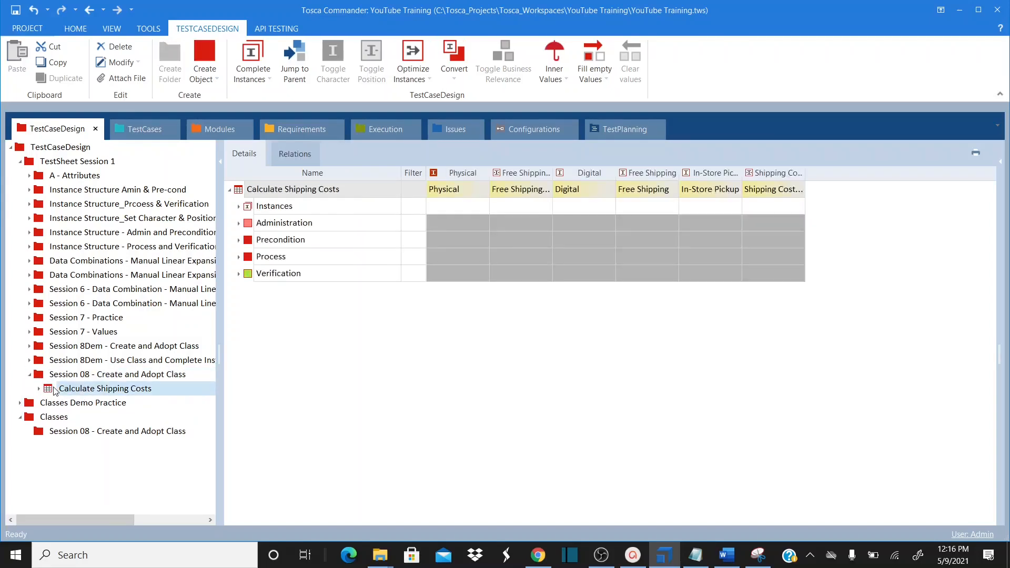
double_click(33, 374)
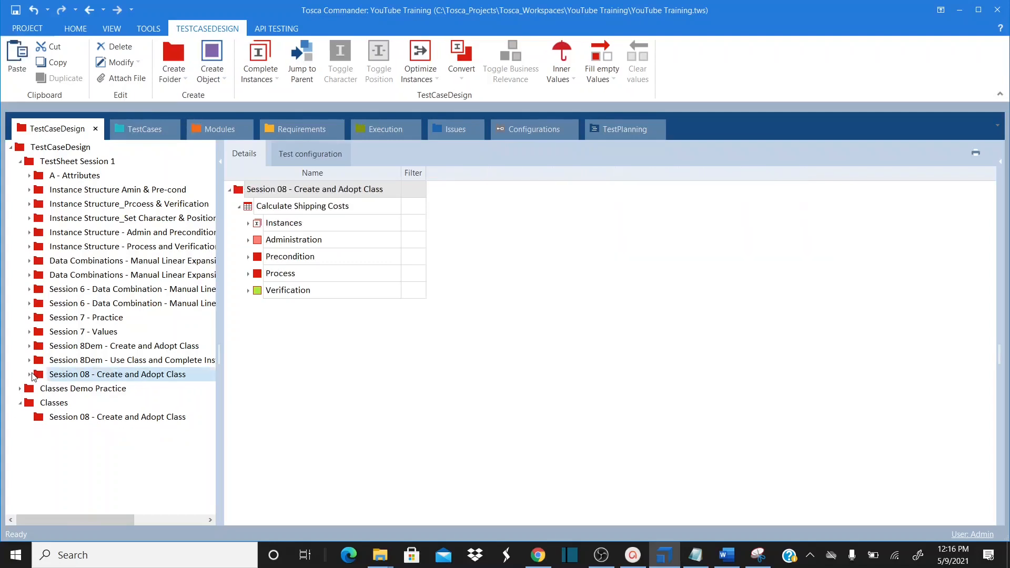
Create a class with its default name in the Session 08 folder under Classes and display its details
click(52, 403)
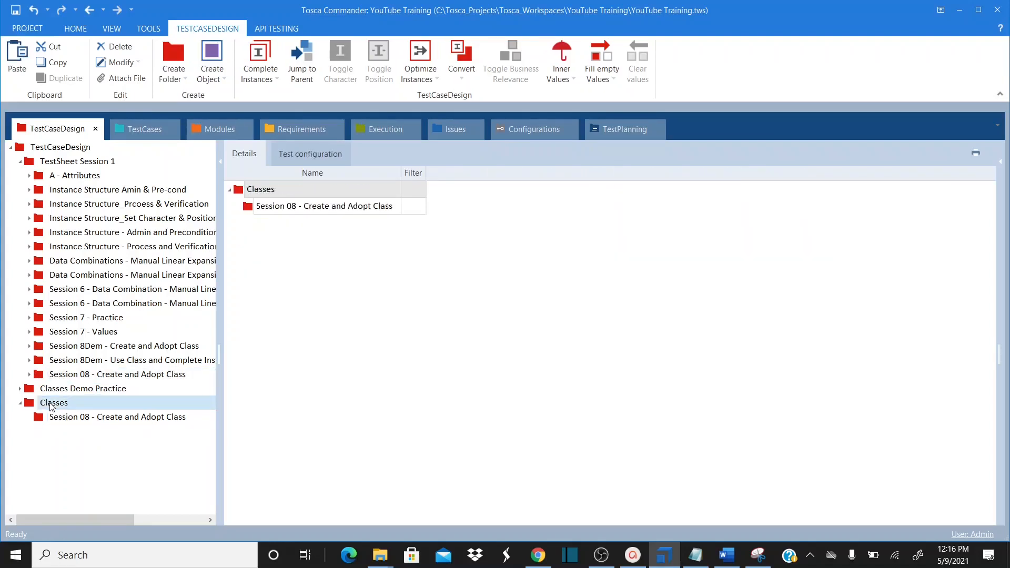
click(69, 417)
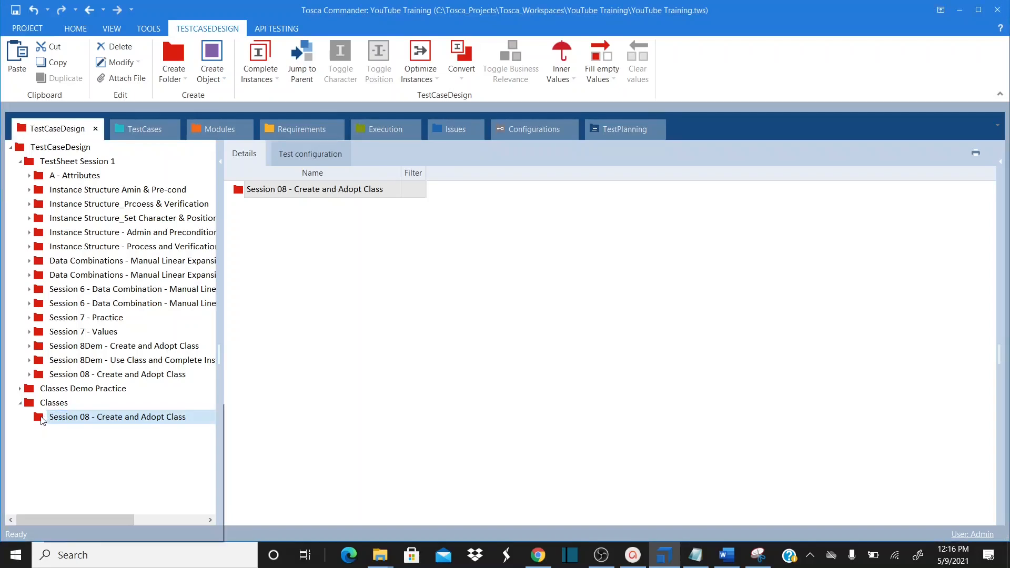
right_click(42, 420)
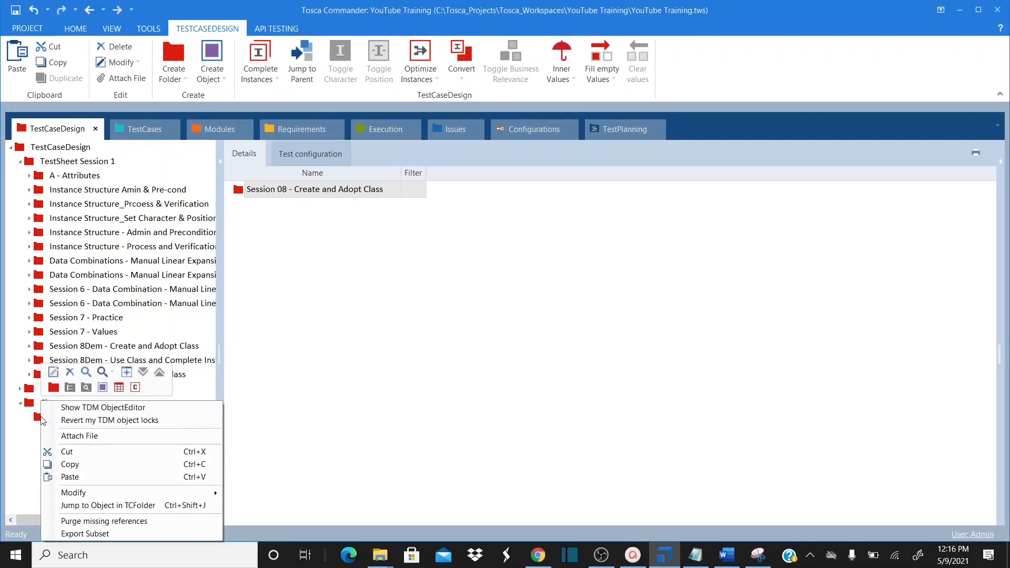
click(135, 388)
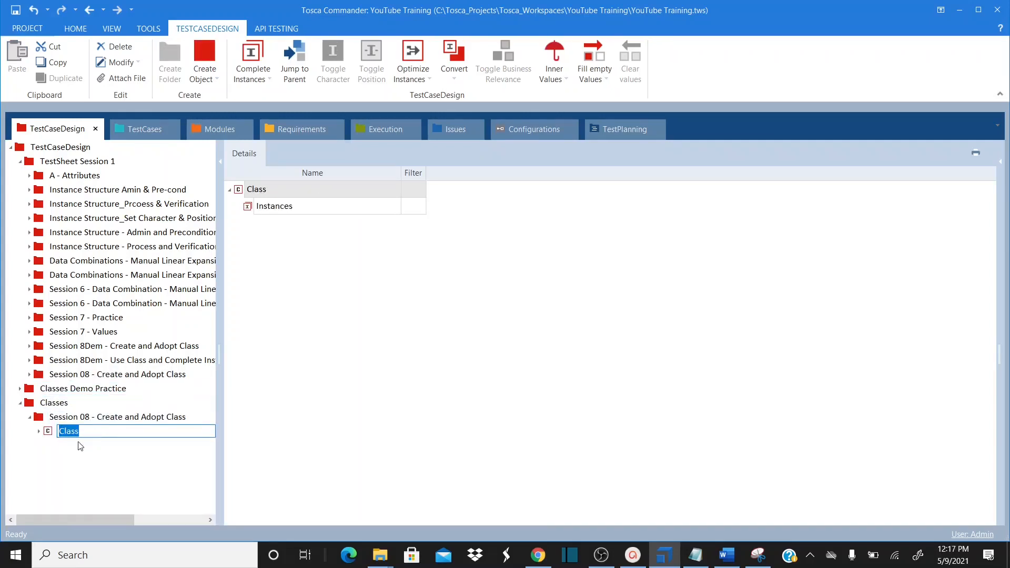
click(46, 460)
click(39, 431)
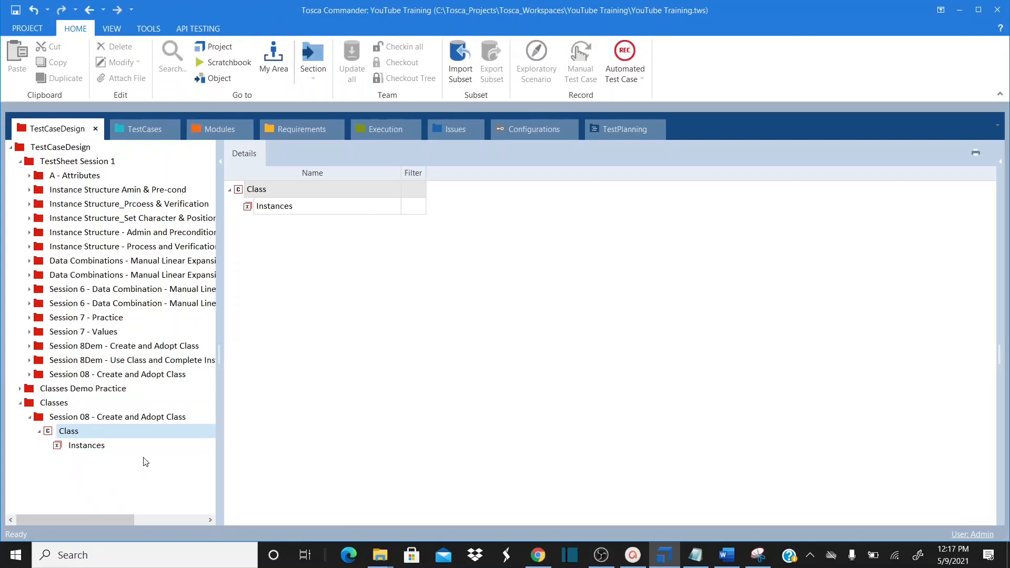
click(63, 379)
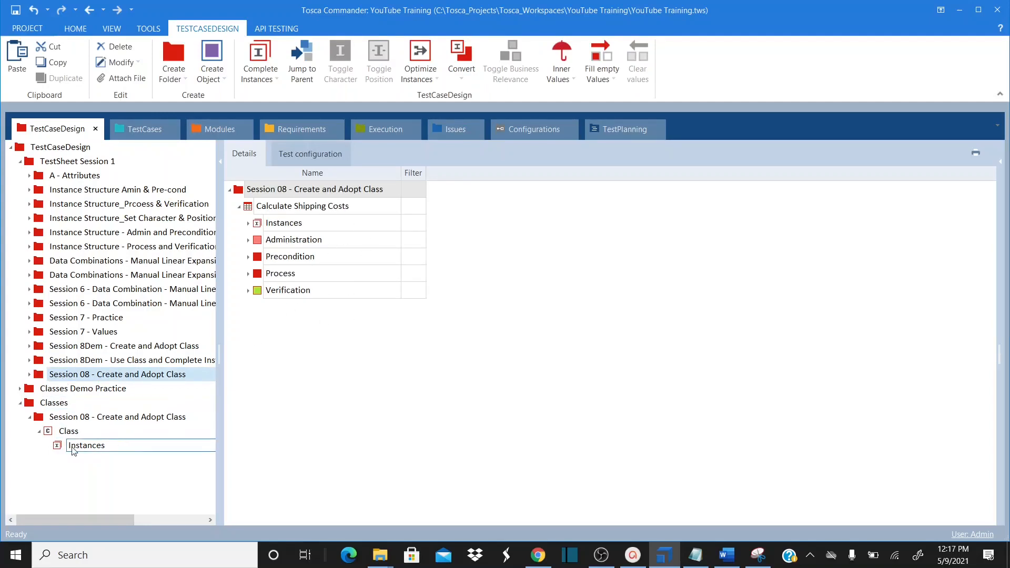
click(39, 432)
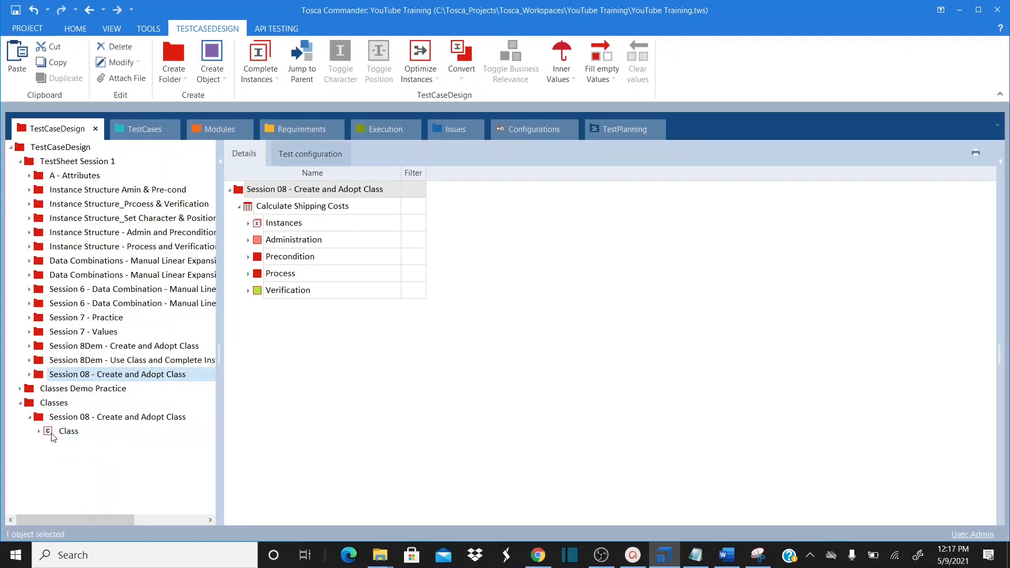
click(52, 434)
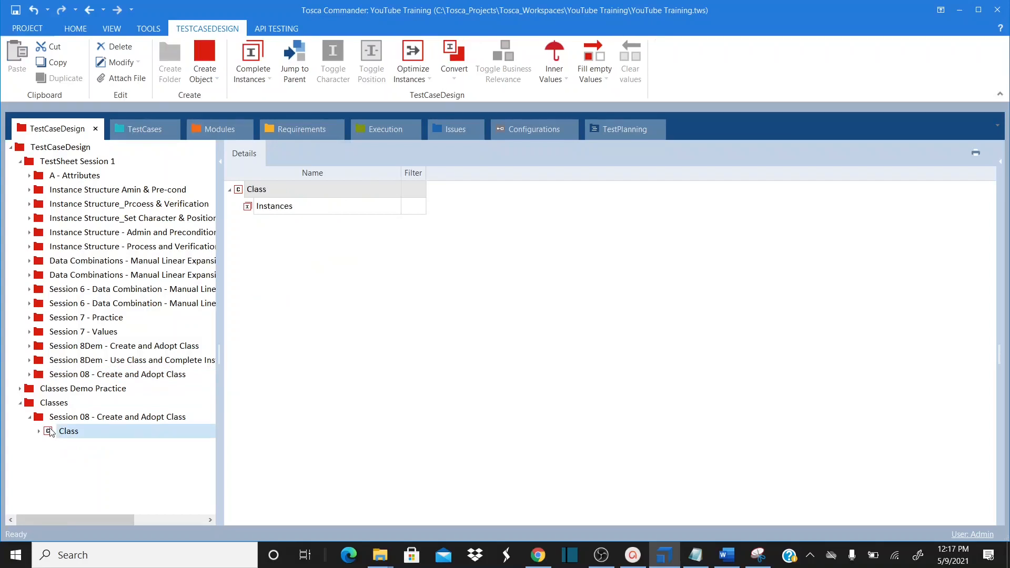
Delete the default-named class from the Session 08 folder under Classes and open the Calculate Shipping Costs sheet in TestSheet Session 1
key(Delete)
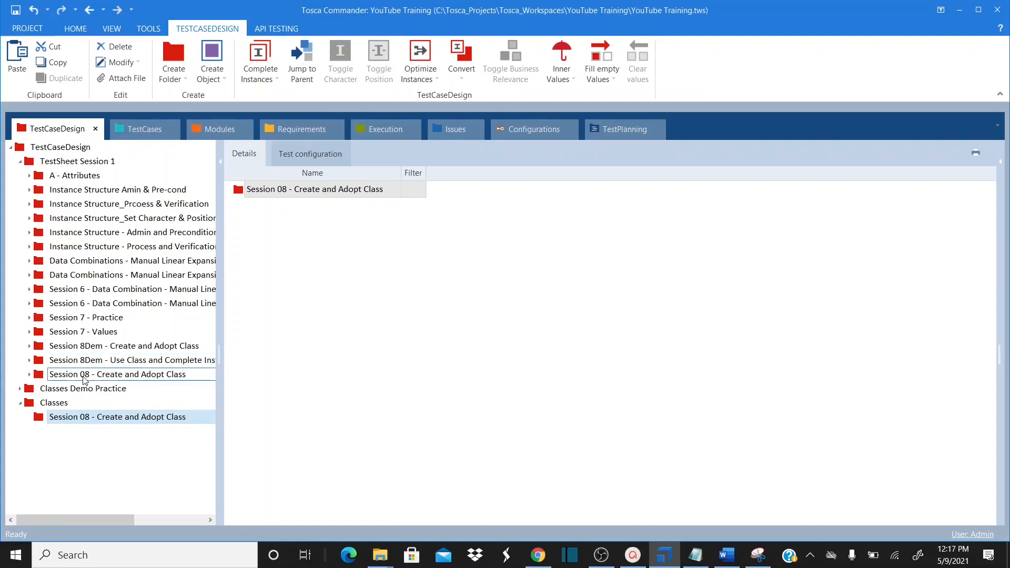
click(64, 374)
click(30, 375)
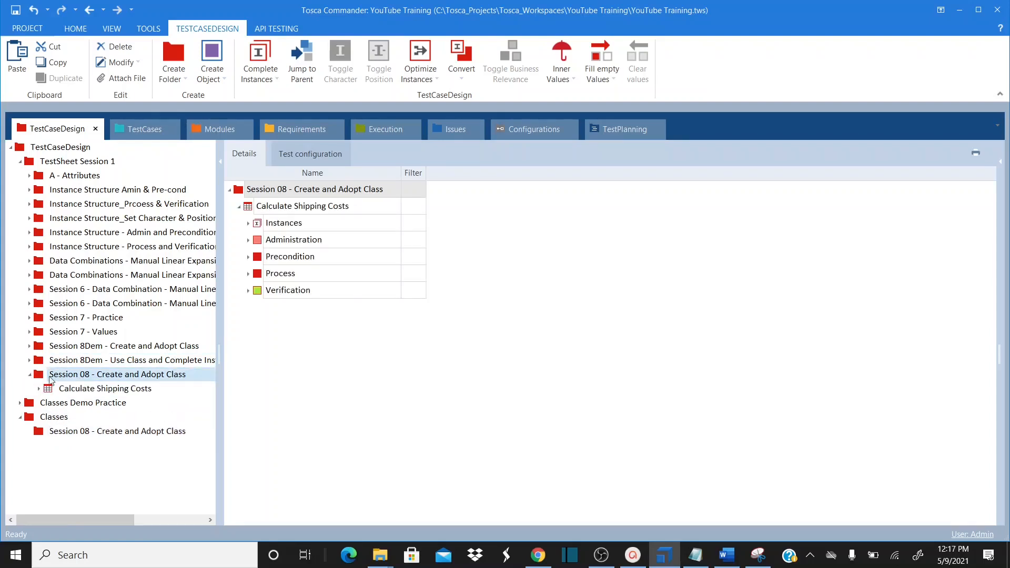
double_click(46, 386)
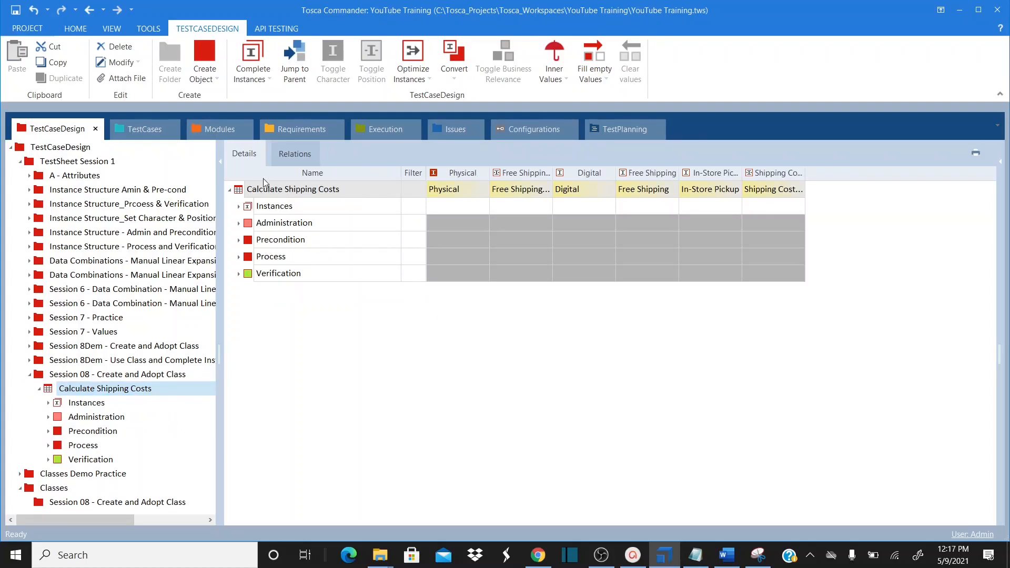
Examine the attributes and instances of Product under Process > Ordered Products in the Calculate Shipping Costs sheet
click(239, 258)
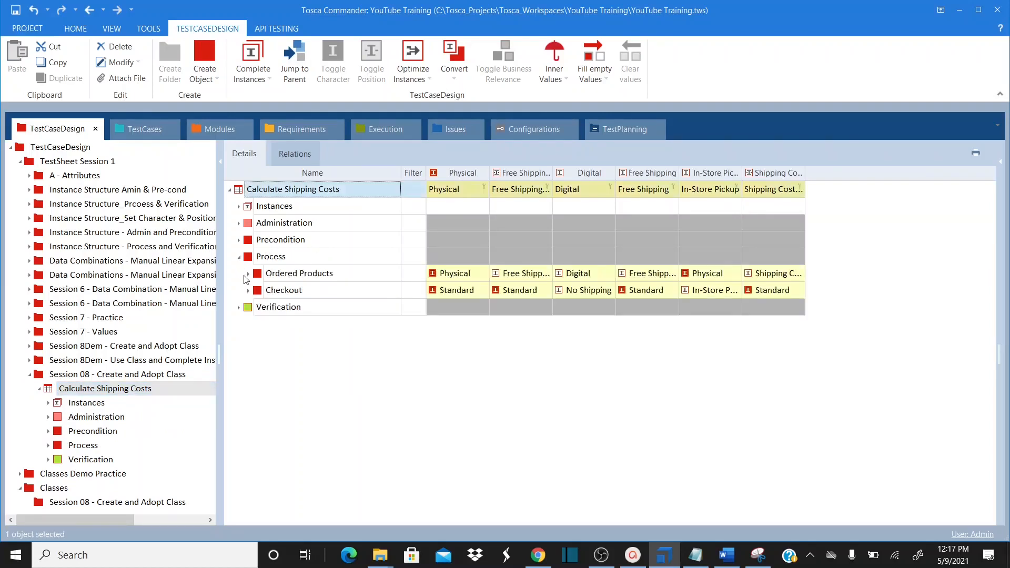
click(248, 274)
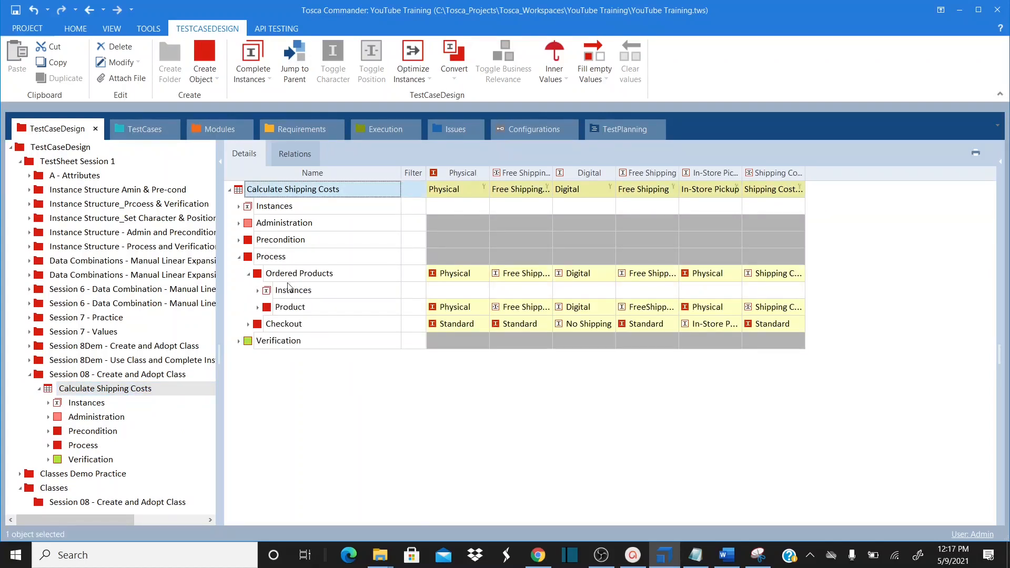
click(274, 311)
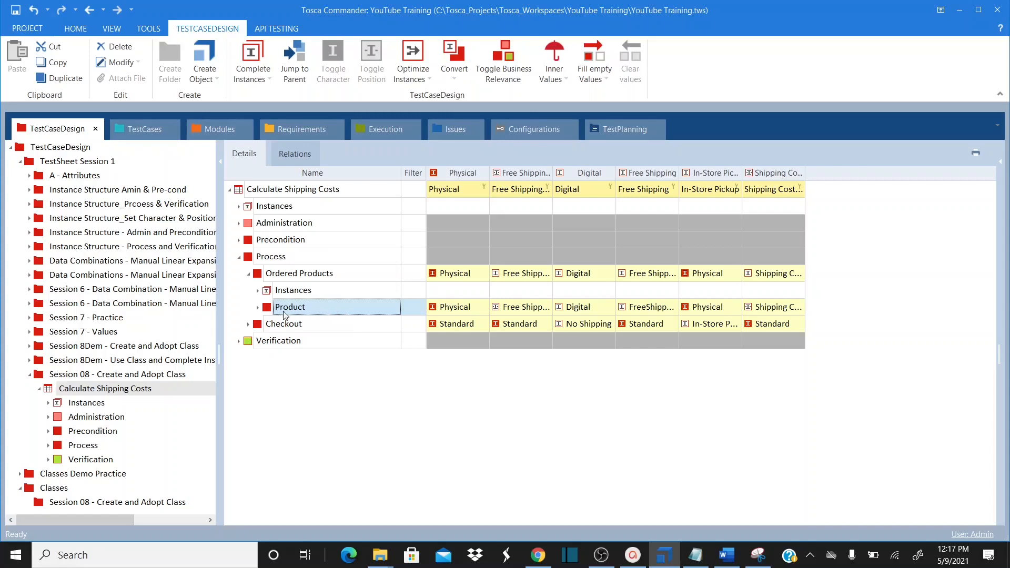
click(258, 308)
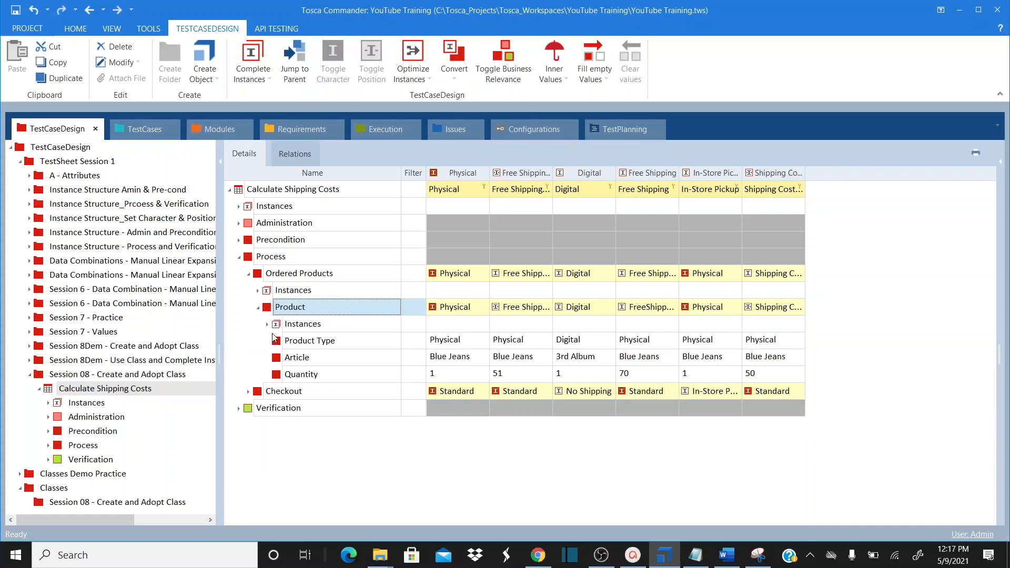
click(267, 325)
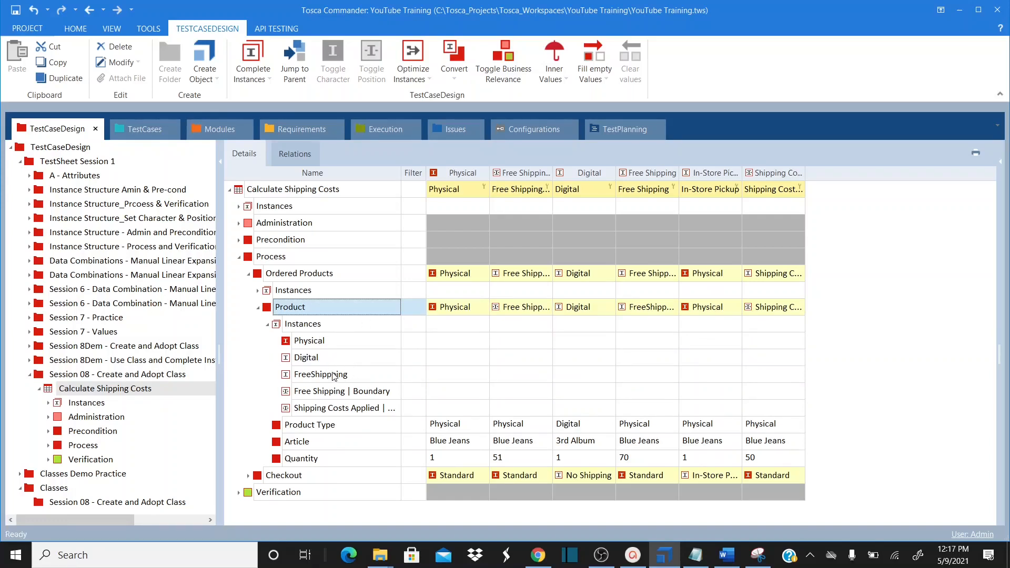
Create a class from the Product attribute of Ordered Products in the "Session 08 - Create and Adopt Class" folder under Classes
click(269, 326)
click(258, 308)
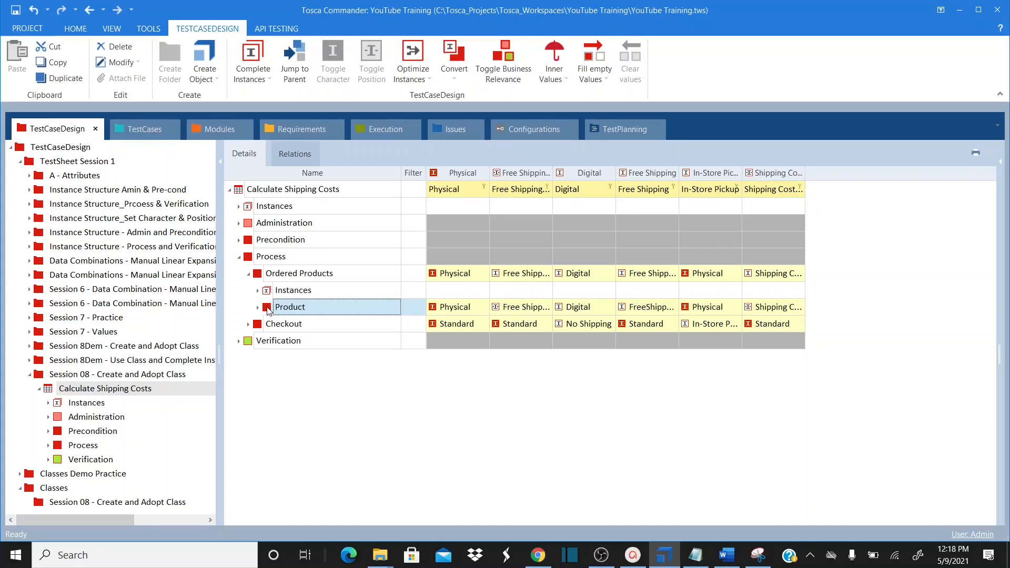
drag(266, 309, 81, 508)
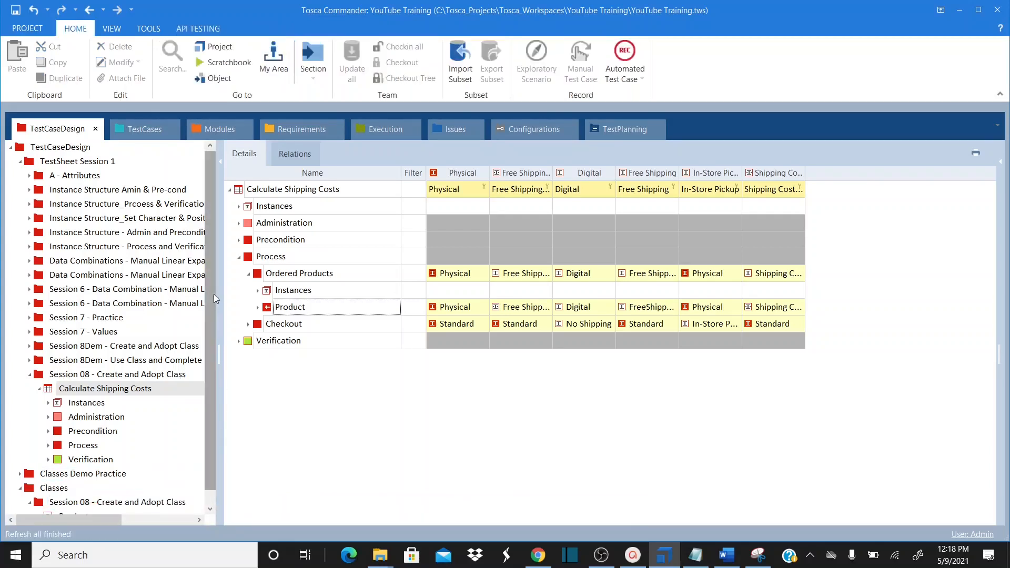
drag(209, 275, 205, 311)
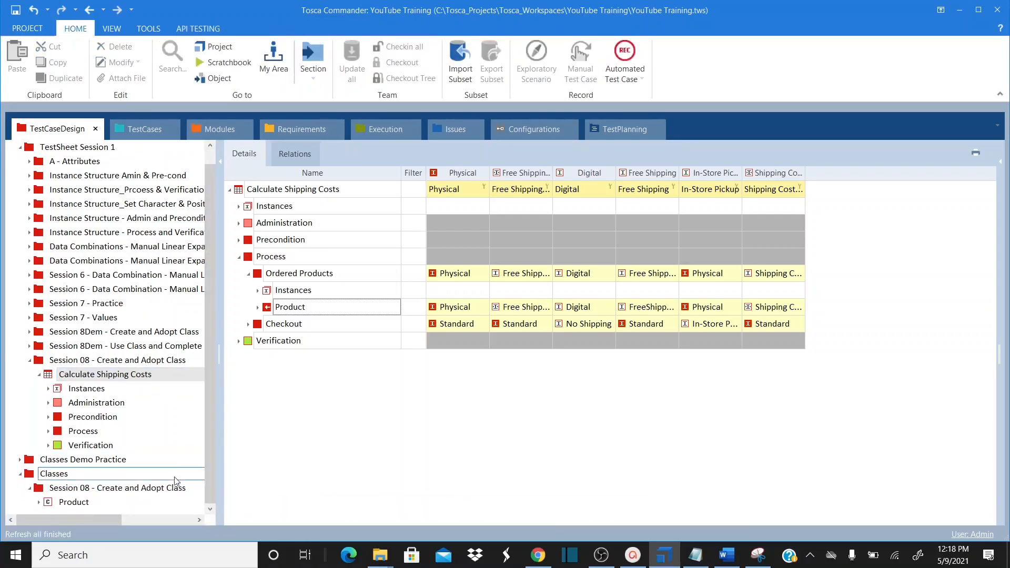
Examine the instances and attributes of the new Product class in the Session 08 folder under Classes
click(63, 504)
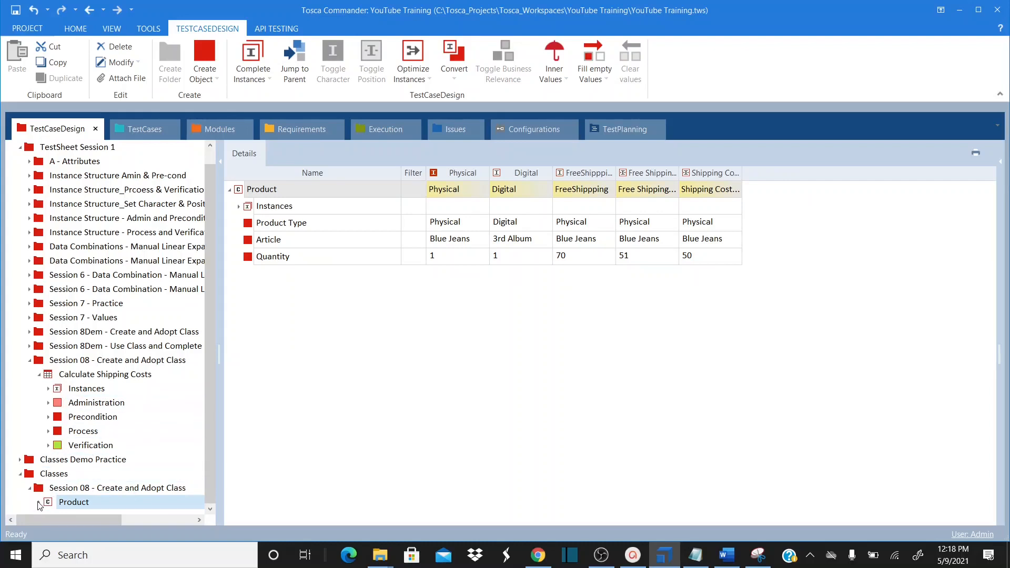
click(39, 503)
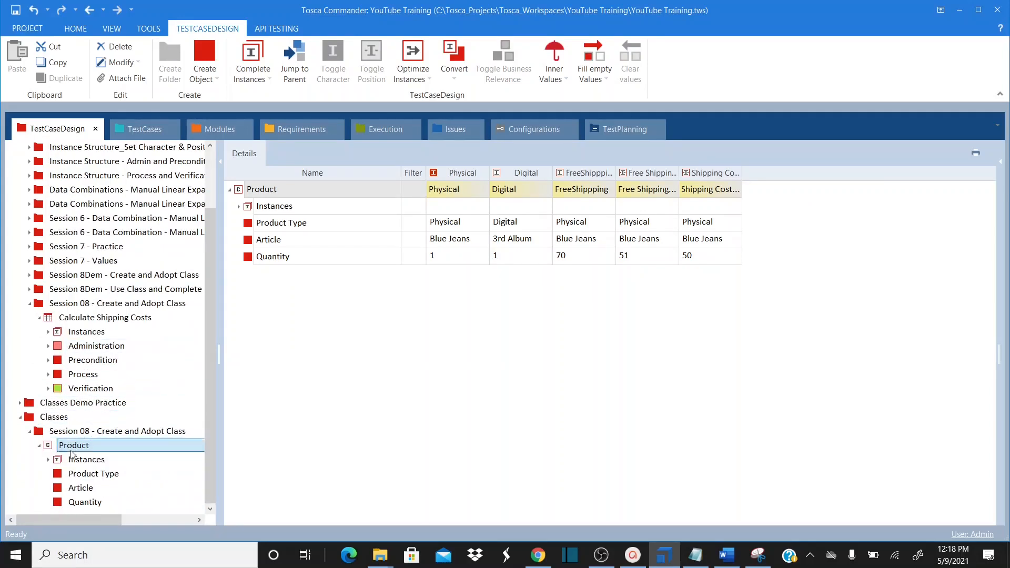
click(48, 460)
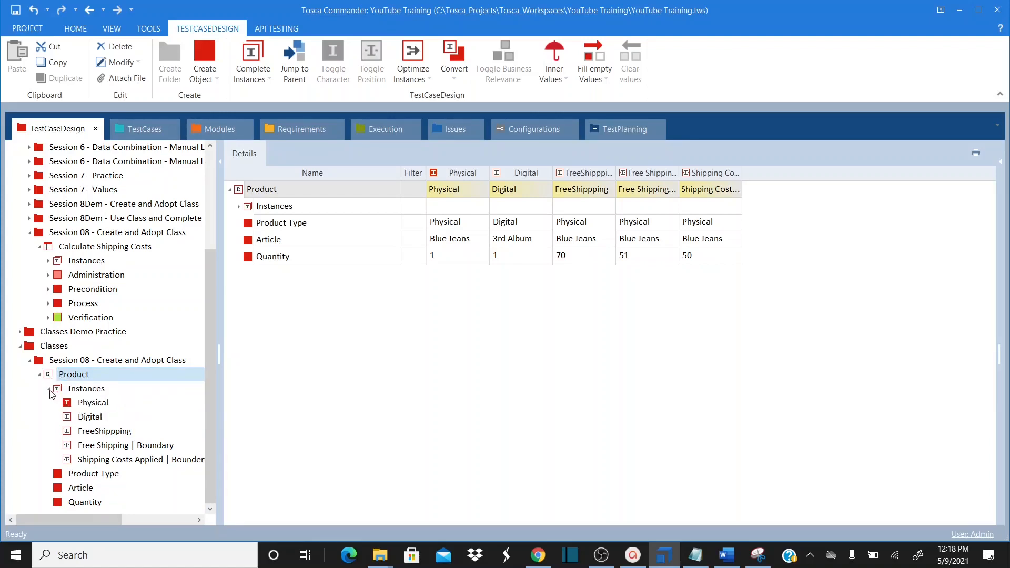
click(48, 389)
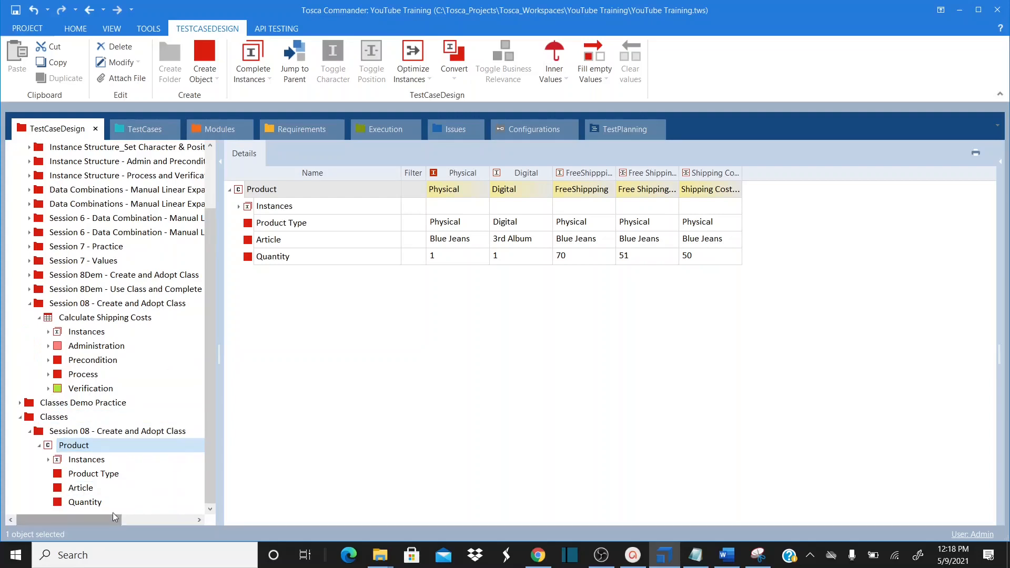
click(84, 502)
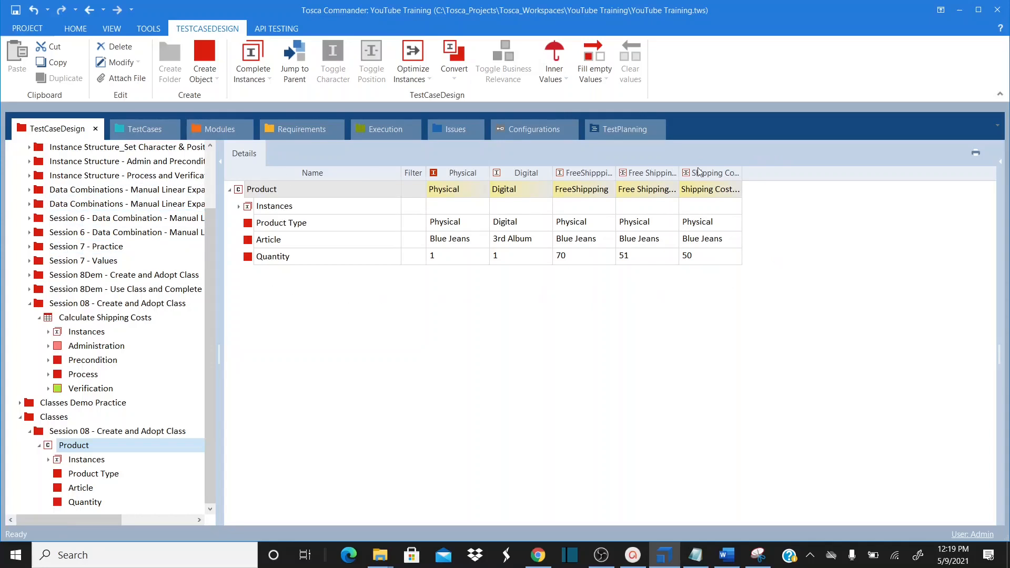
Compare the Product class reference in the Calculate Shipping Costs sheet with the Product class itself
click(52, 318)
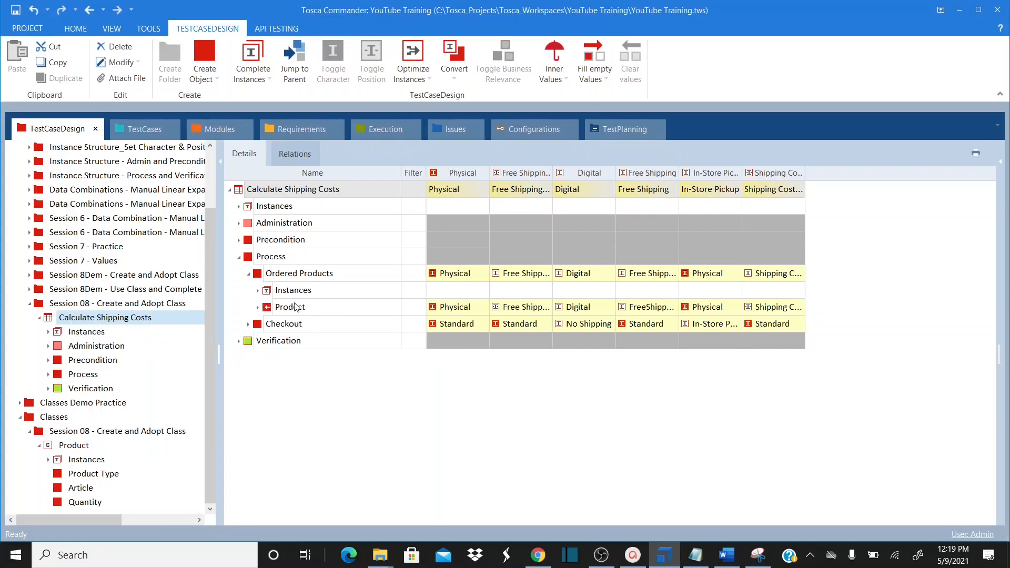
click(267, 308)
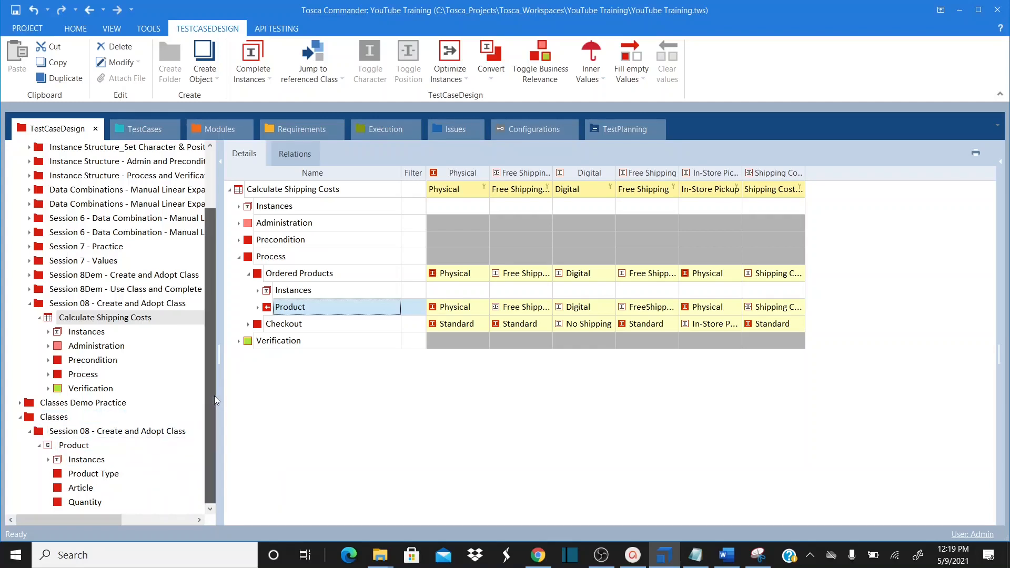
click(55, 447)
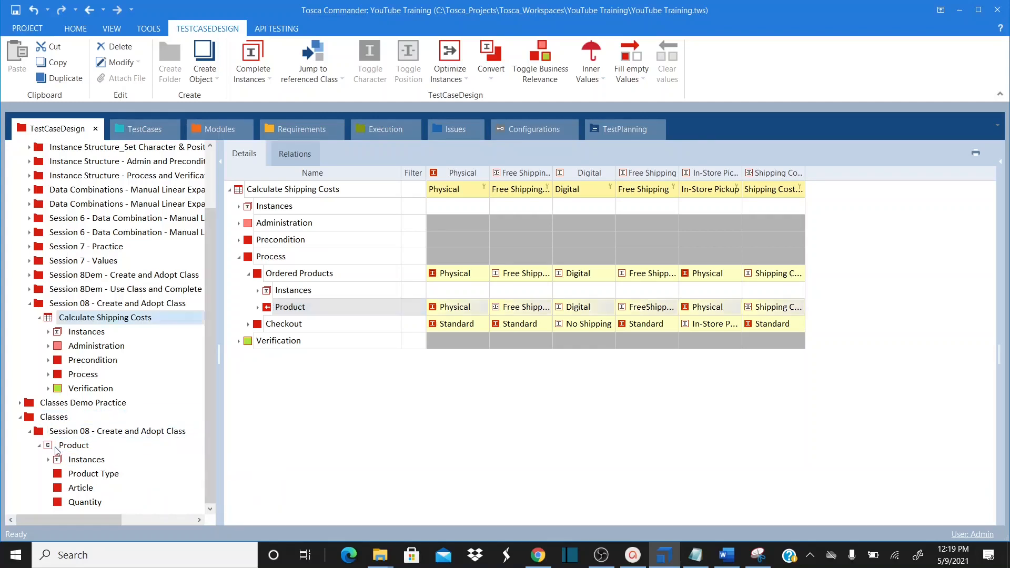
click(58, 447)
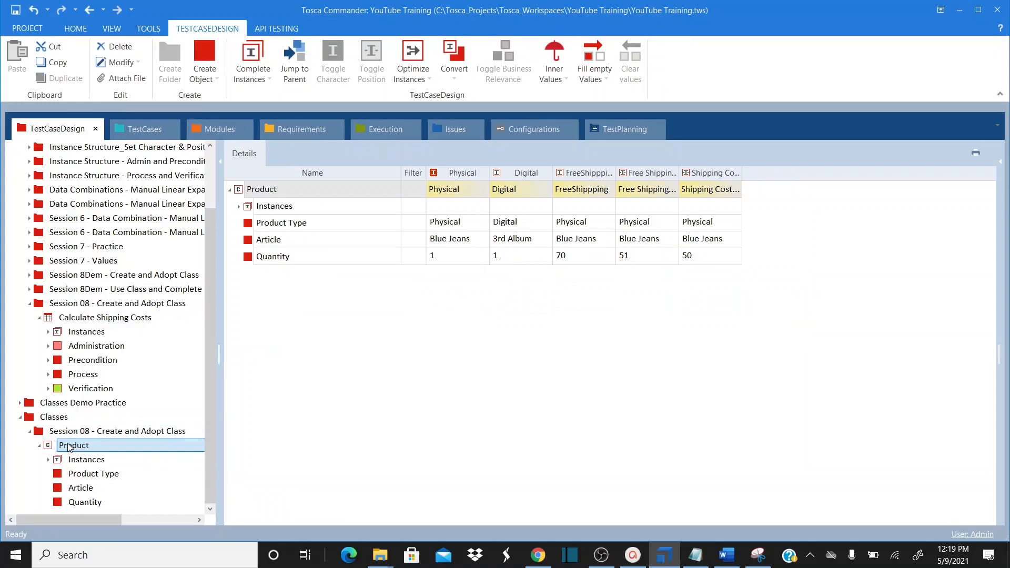
Add an instance named "Physinca | 2nd Product" to the Product class
click(238, 206)
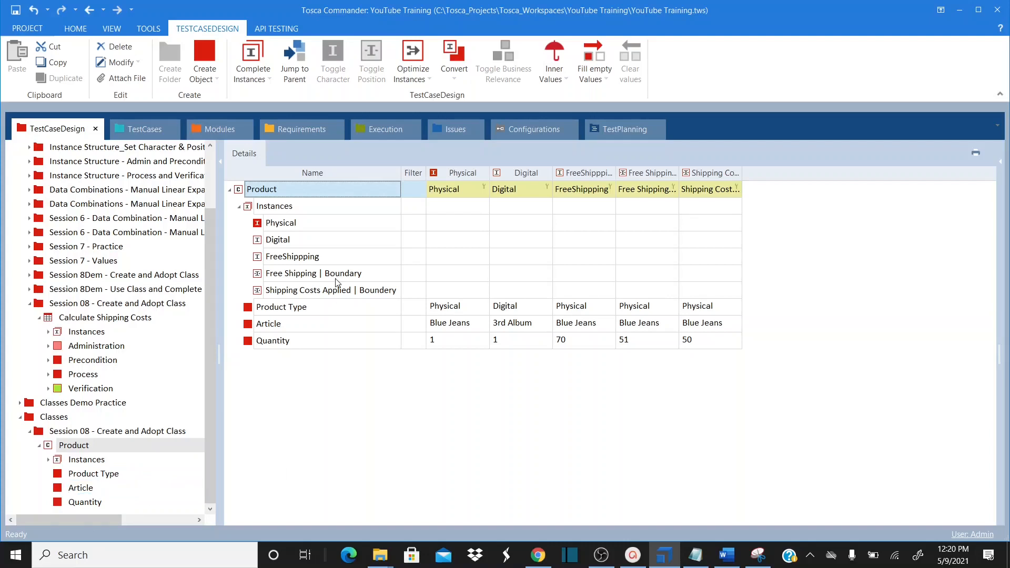
click(260, 209)
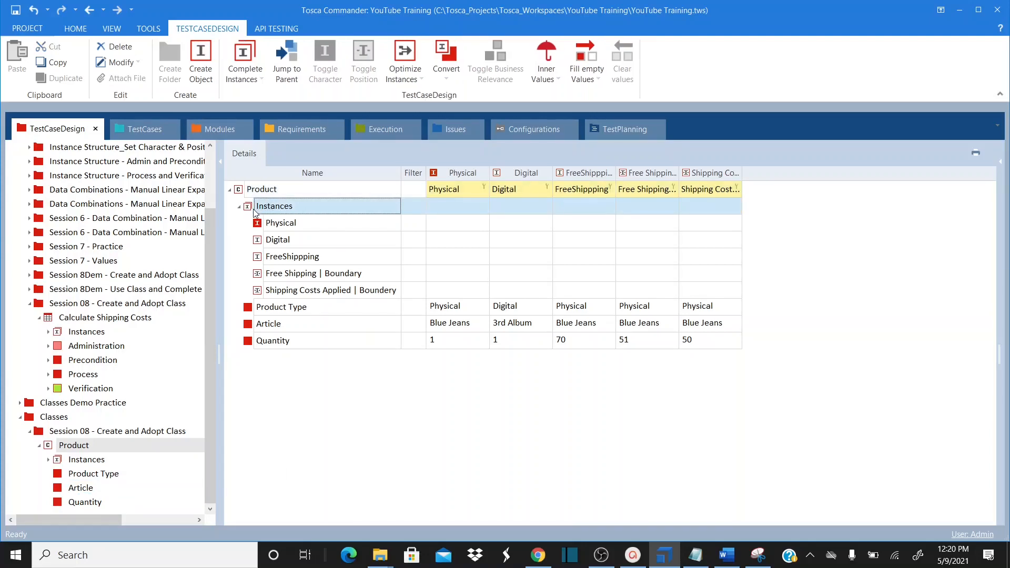
right_click(252, 210)
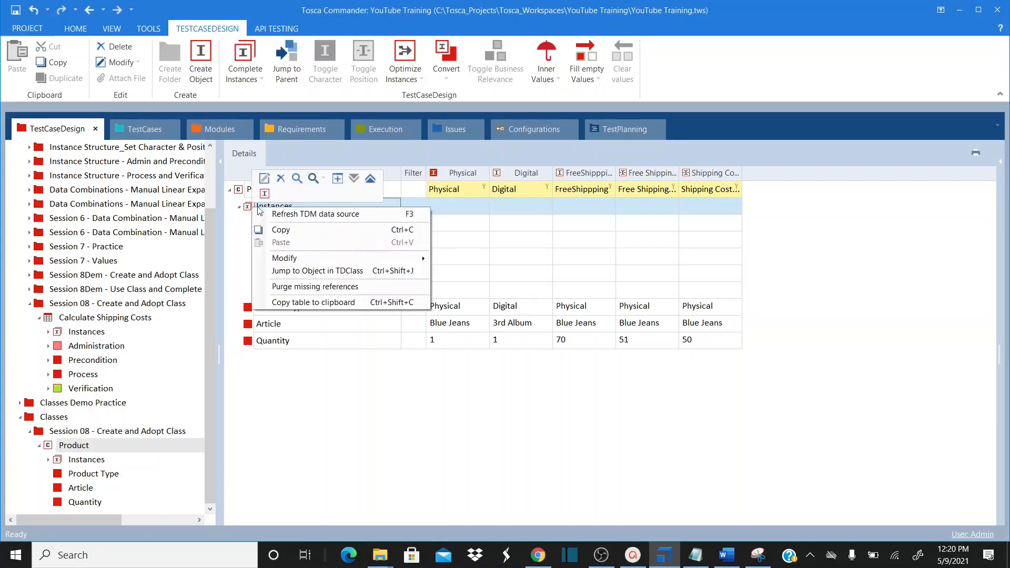
click(294, 215)
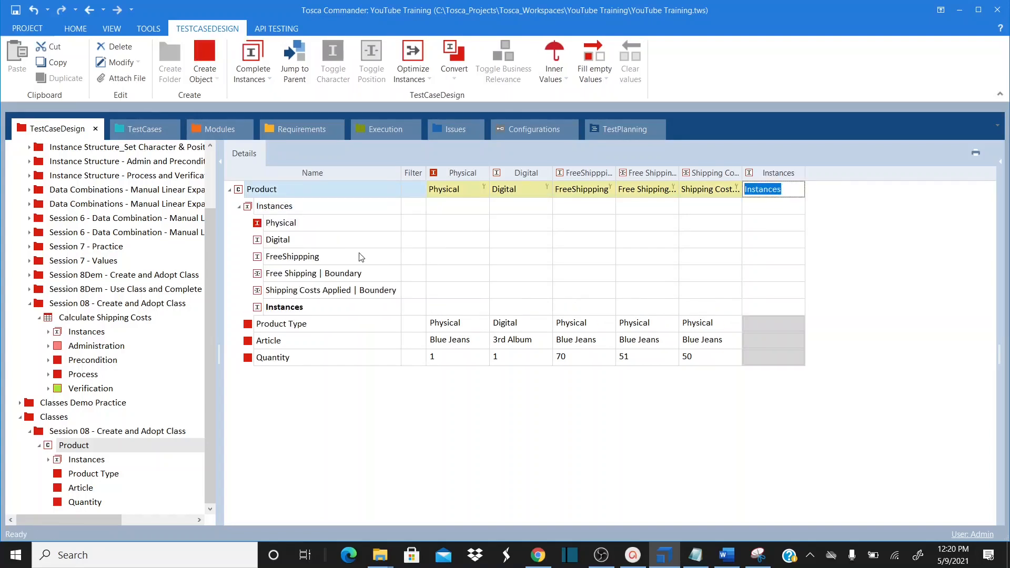
text(Physinca)
text( | 2nd Product)
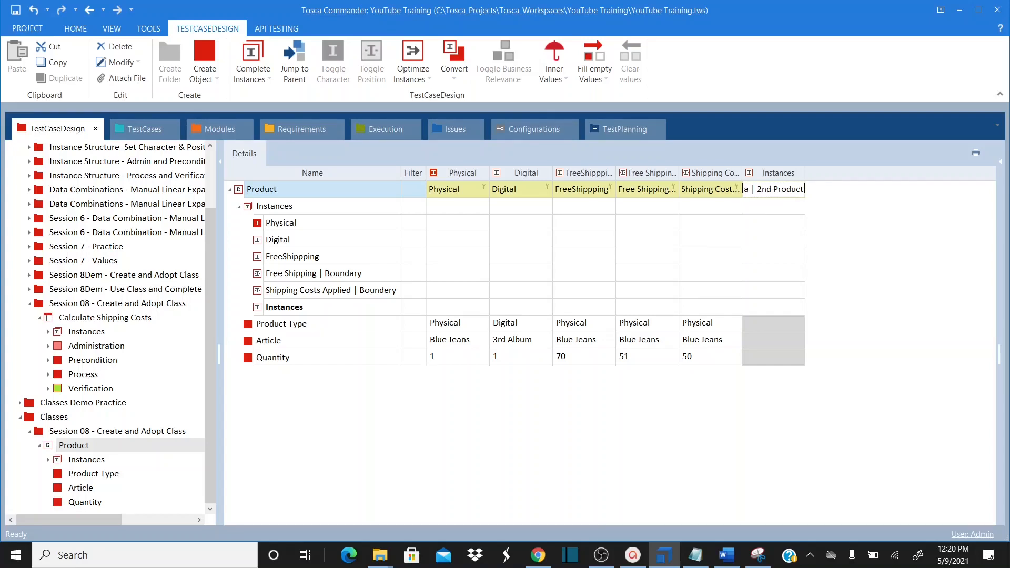
key(Return)
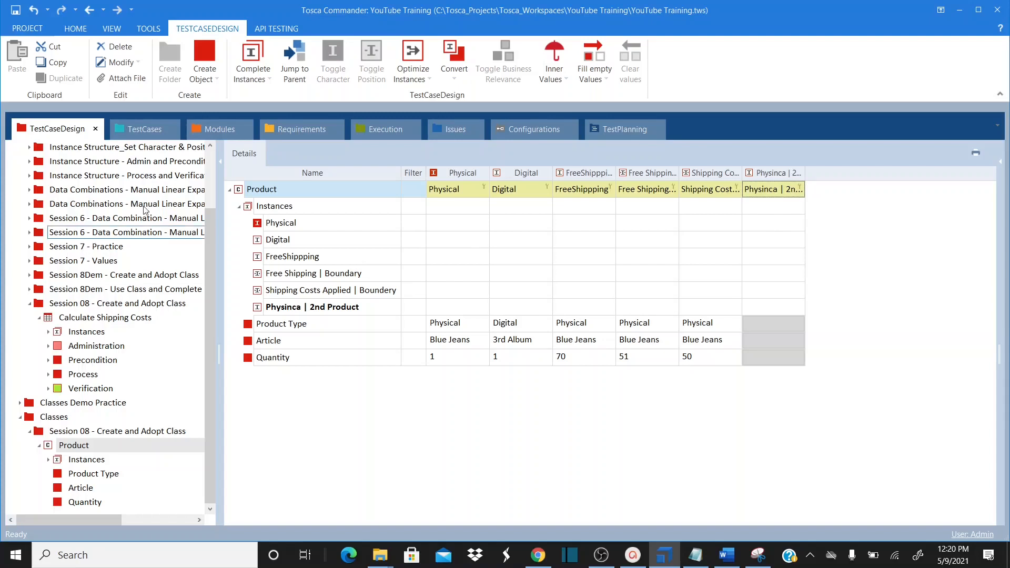
Add an instance named "Digital | HighQuality" to the Product class
right_click(261, 206)
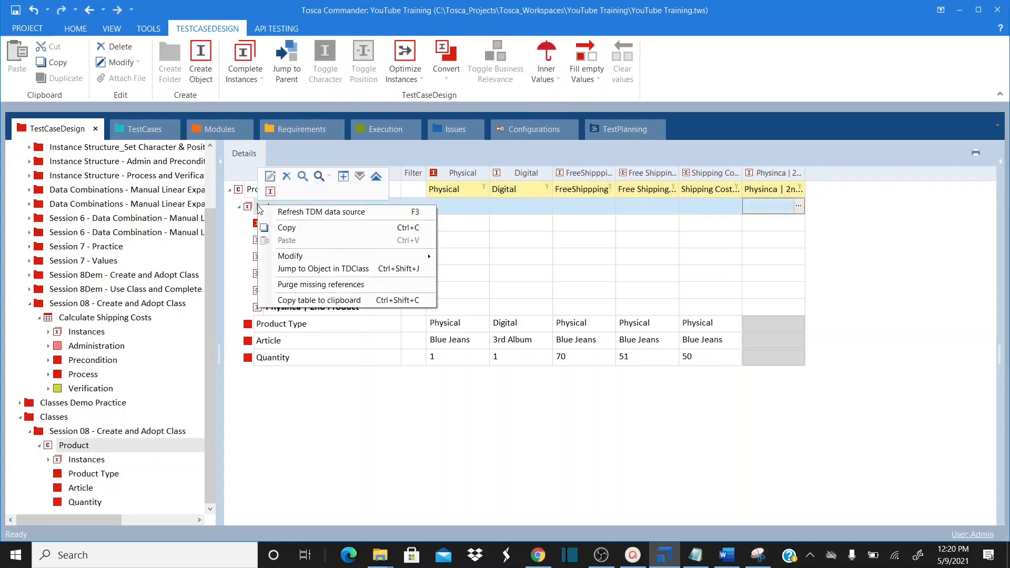
click(271, 193)
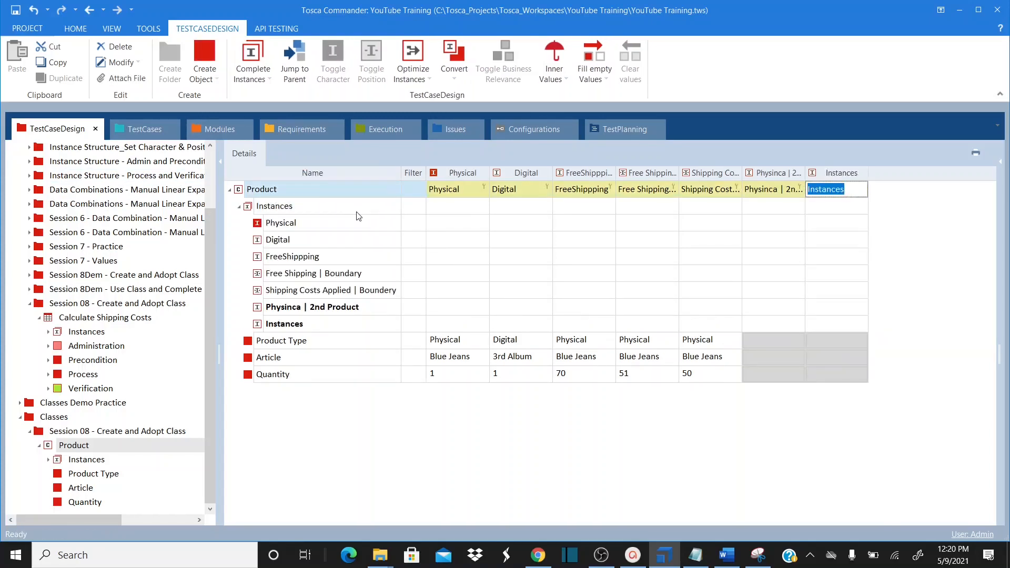
text(Diginta)
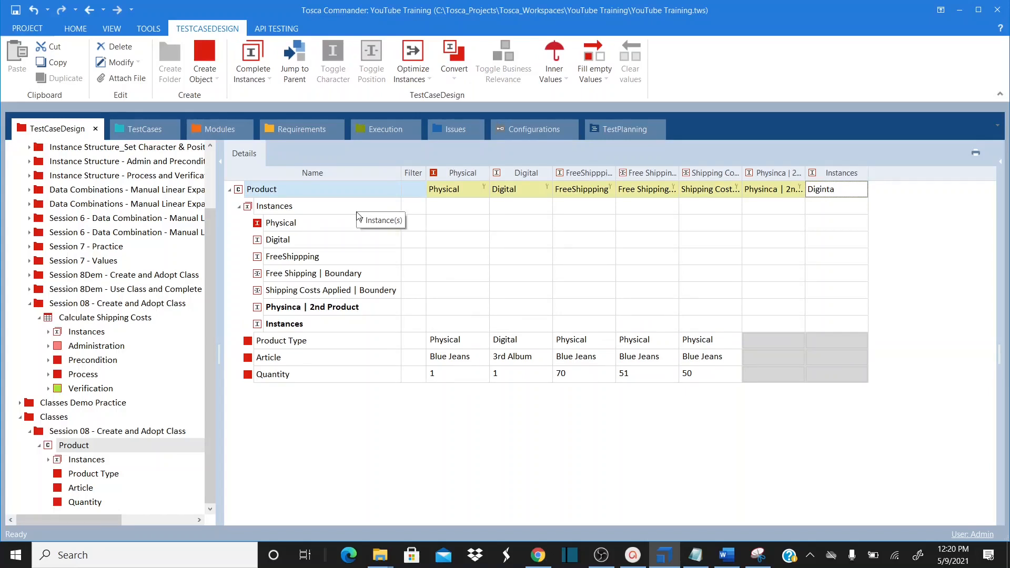
key(BackSpace)
key(BackSpace)
text(tal | HighQuality)
key(Return)
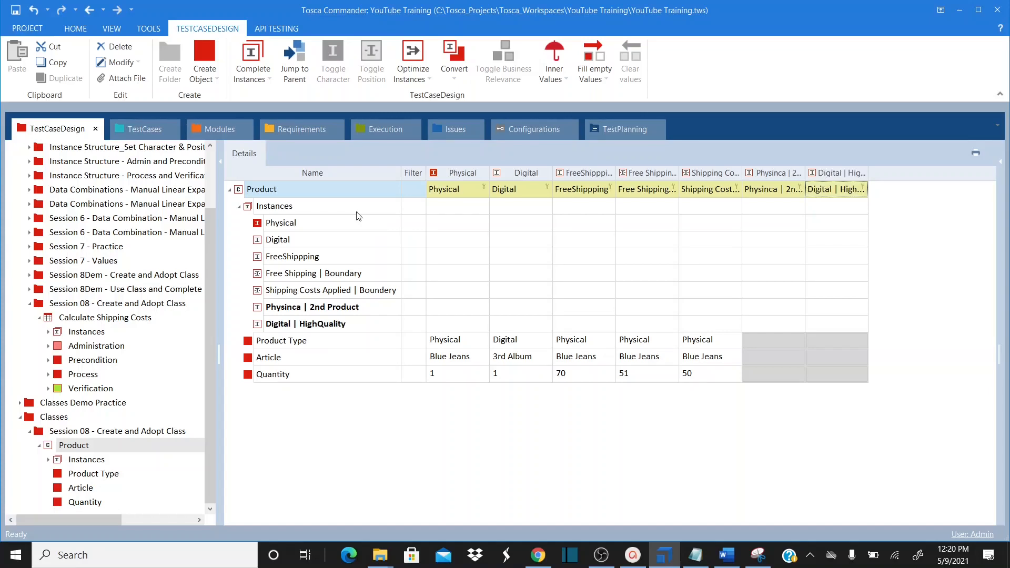
Add an instance named "N/A" to the Product class
right_click(271, 212)
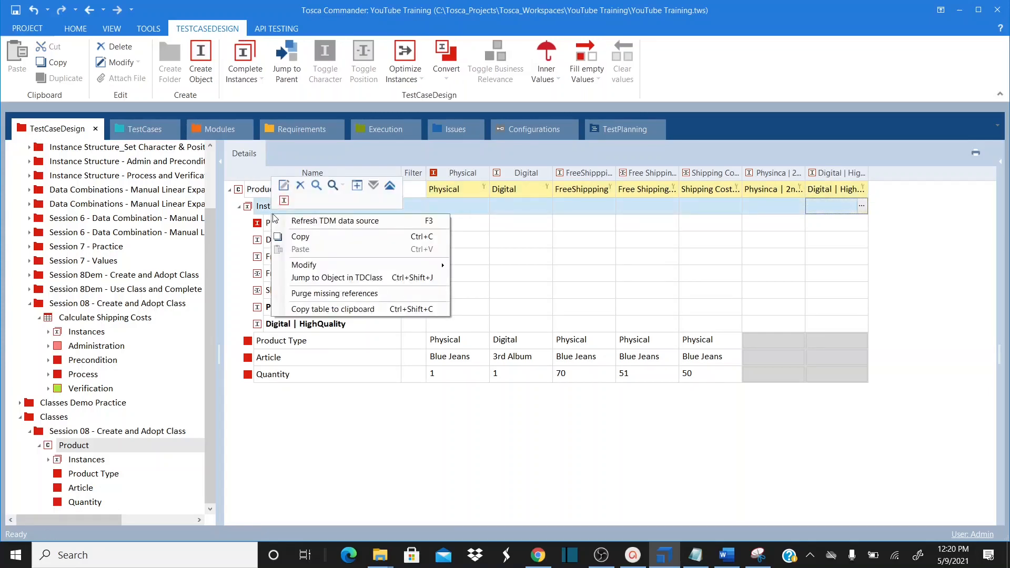
click(285, 200)
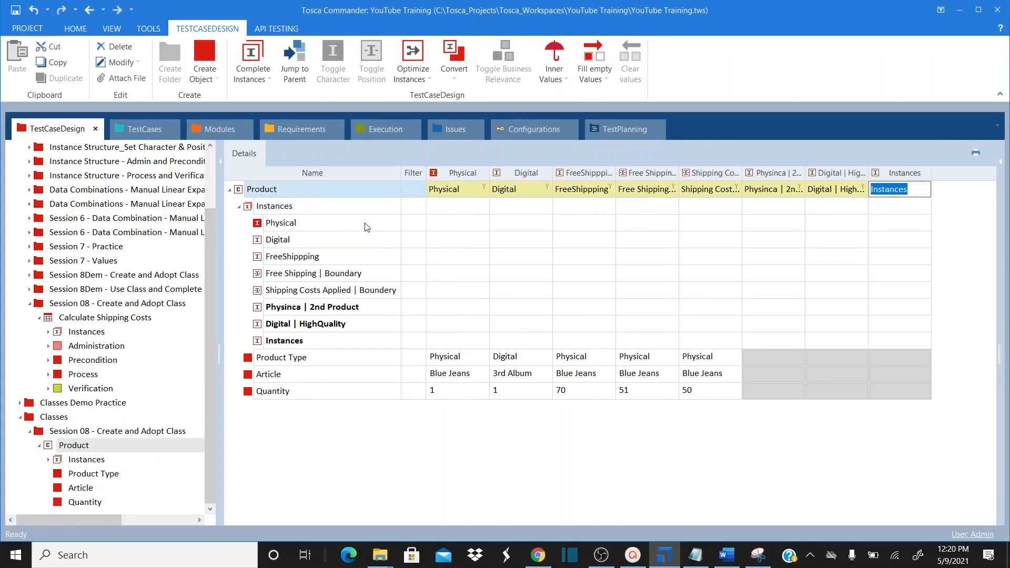
text(N/A)
key(Return)
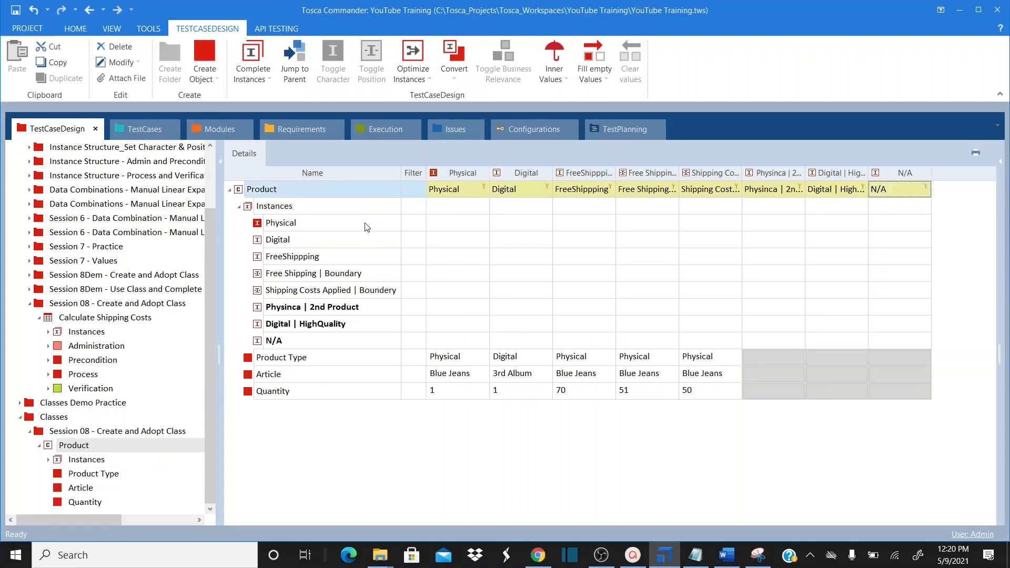
click(163, 448)
Set the Product Type of the "Physinca | 2nd Product" instance to "Physical"
click(792, 361)
click(801, 359)
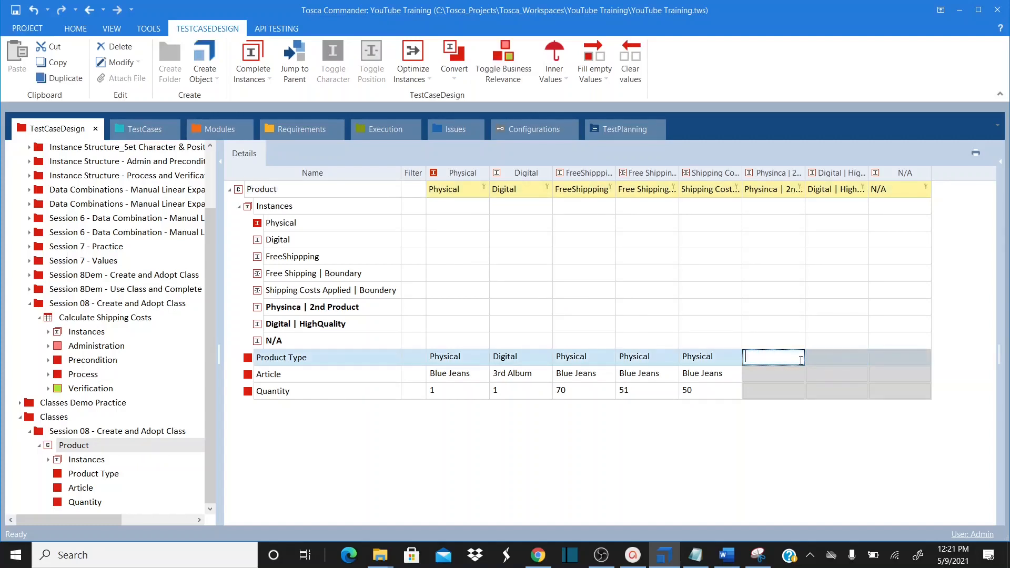
text(Physical)
click(782, 374)
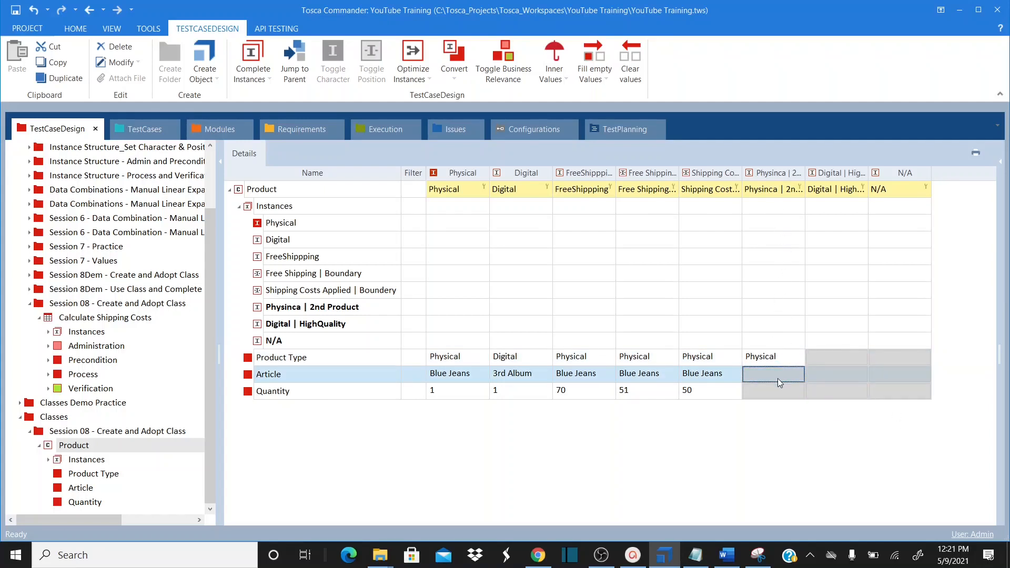
Set the Article of the "Physinca | 2nd Product" instance to "Casual Golf Belt" and its Quantity to 1
text(C)
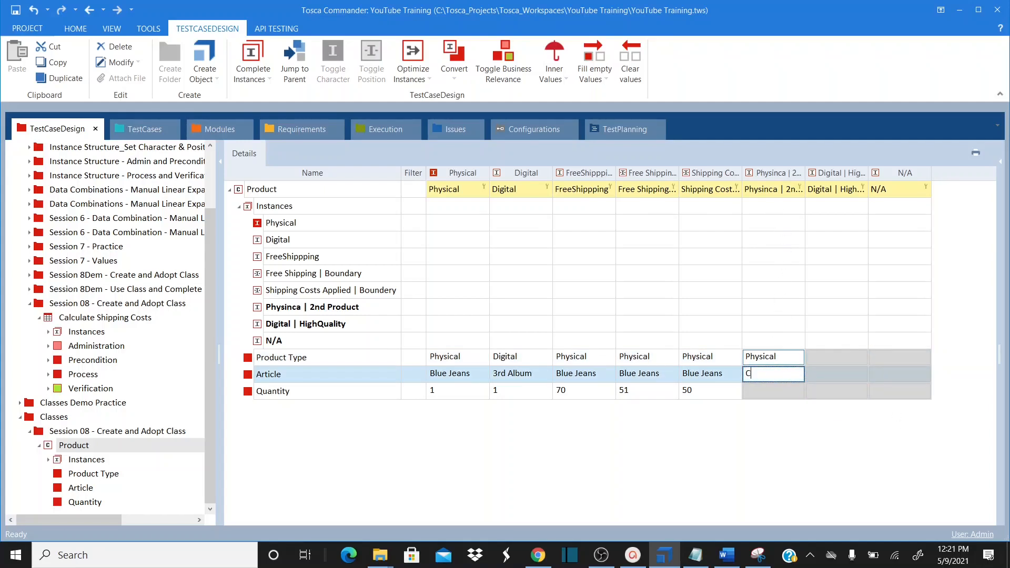
text(asual Golf Belt)
key(Return)
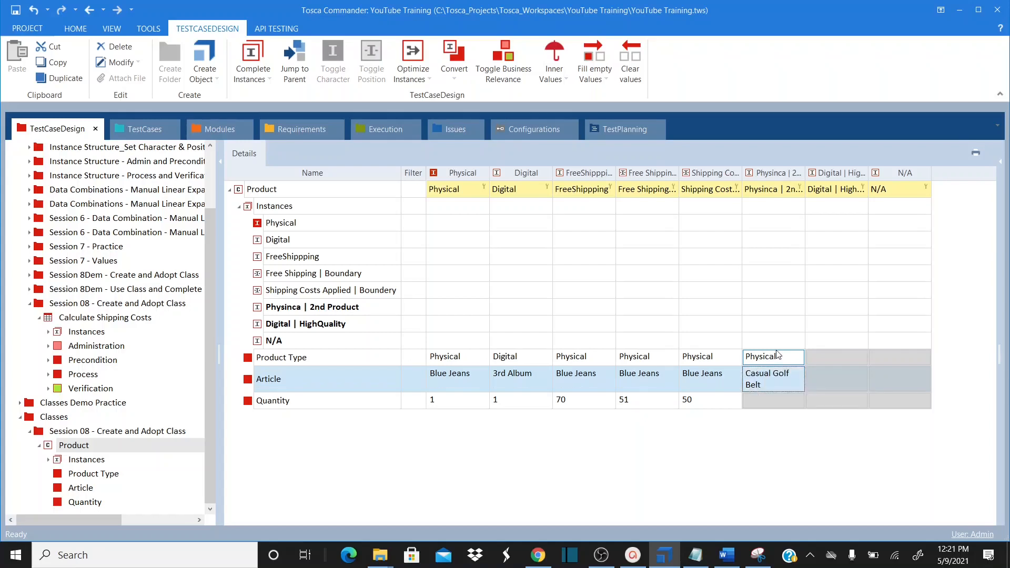
click(774, 398)
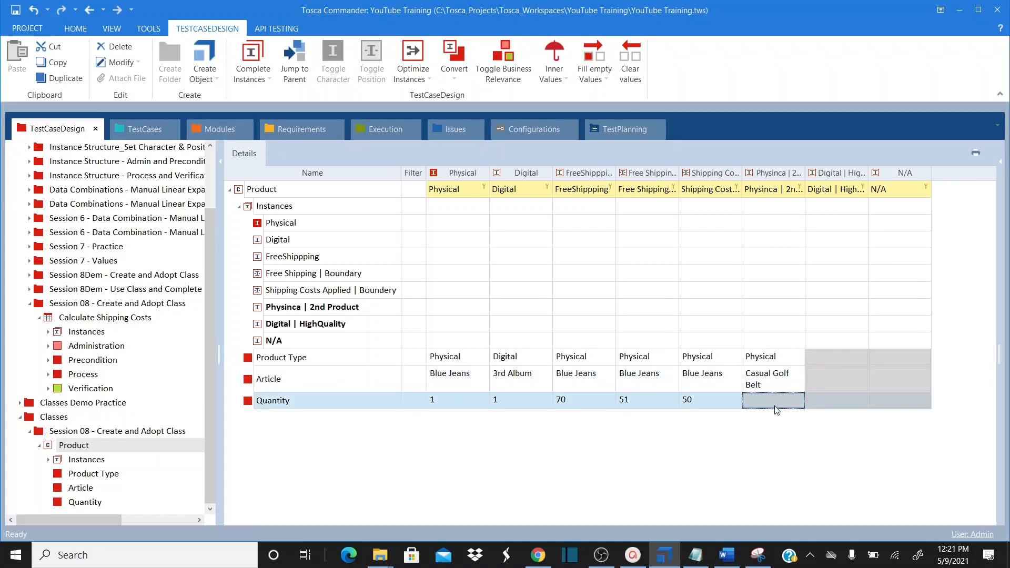
text(1)
Fill the "Digital | HighQuality" instance with Product Type "Physical", Article "Blue Jeans" and Quantity 51
click(841, 356)
click(845, 356)
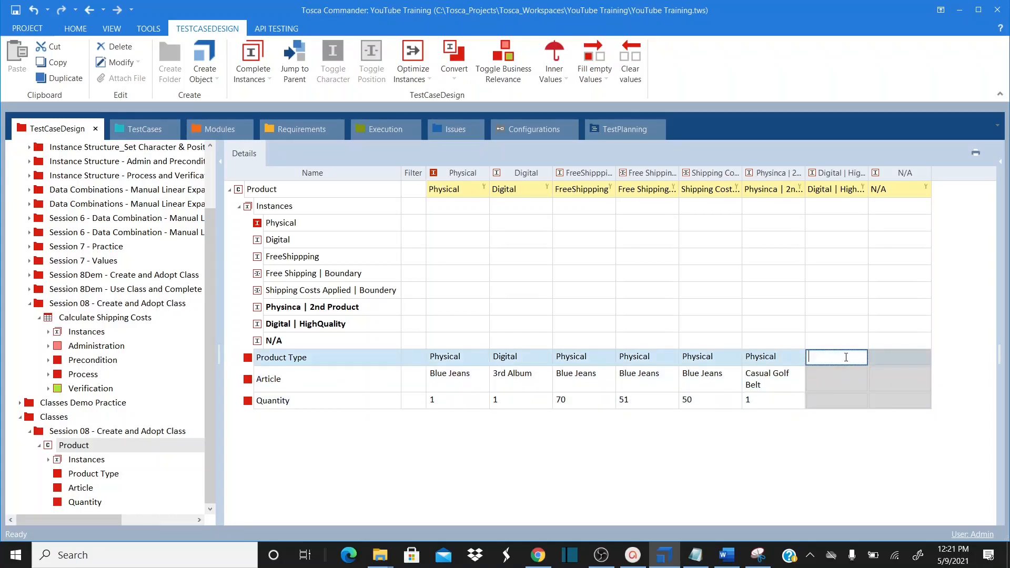
text(Physicla)
click(837, 388)
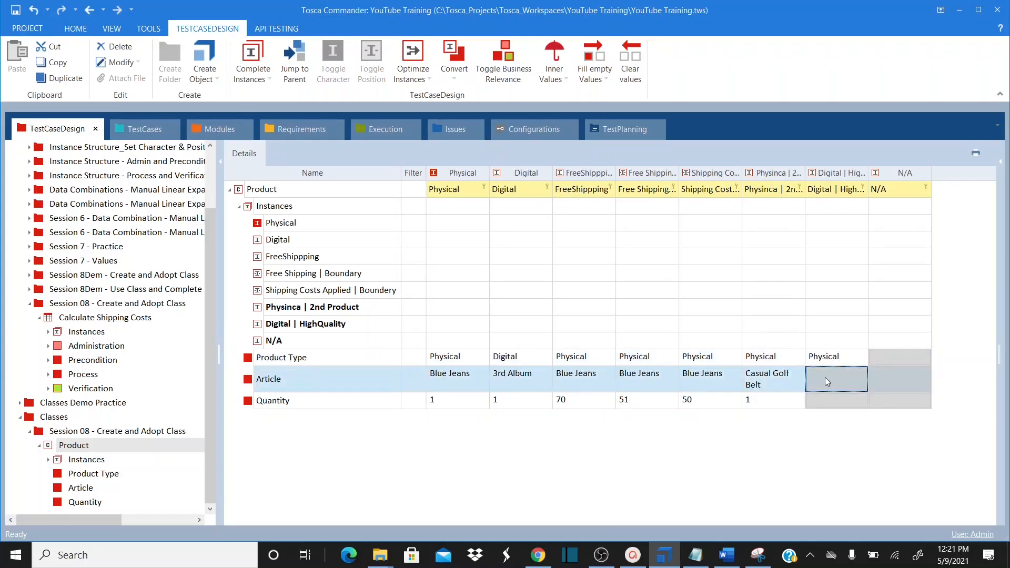
text(Blue Hea)
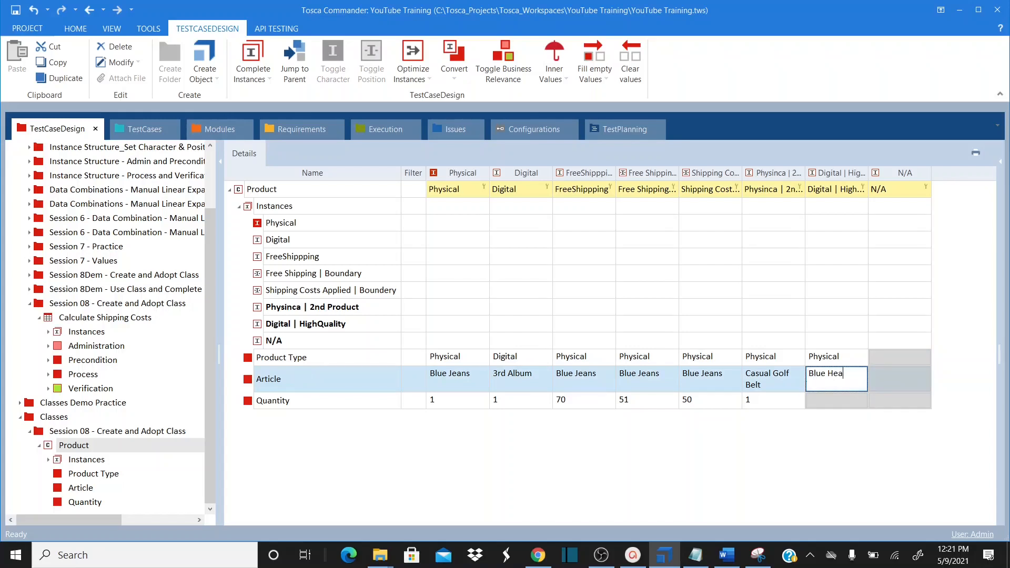
key(BackSpace)
key(BackSpace)
key(BackSpace)
text(Jean)
key(Return)
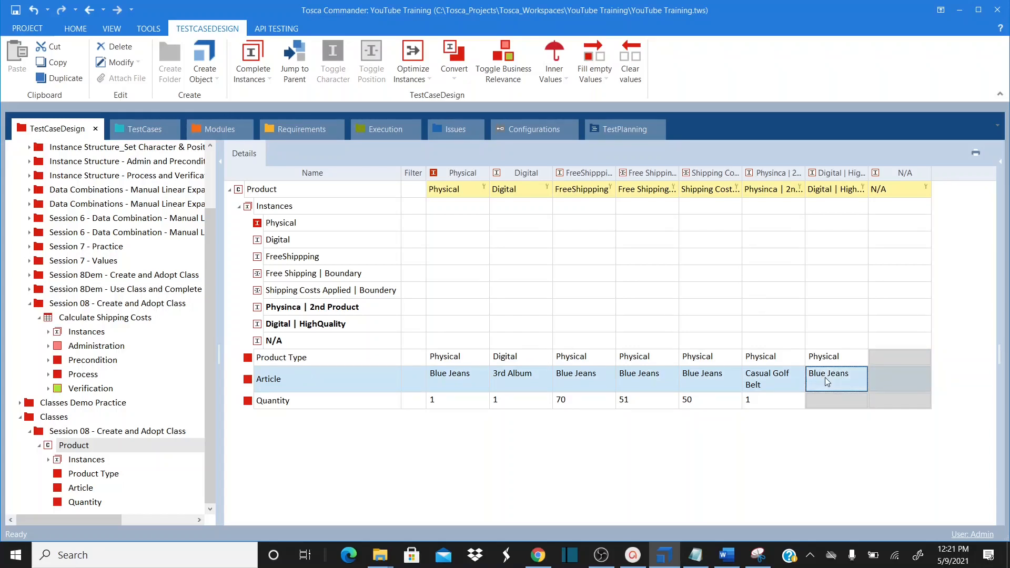
click(836, 407)
click(835, 403)
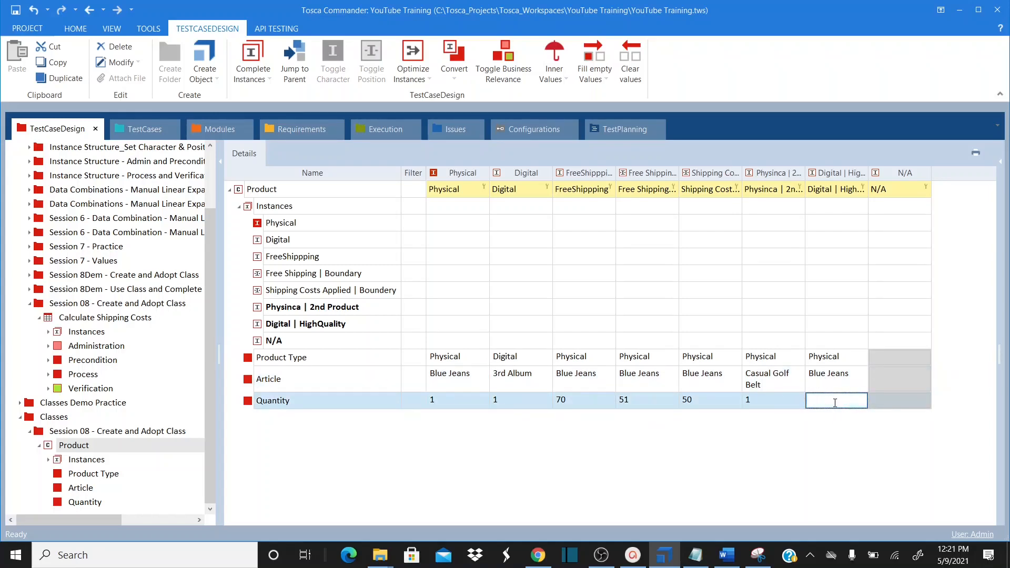
text(51)
click(899, 362)
click(898, 362)
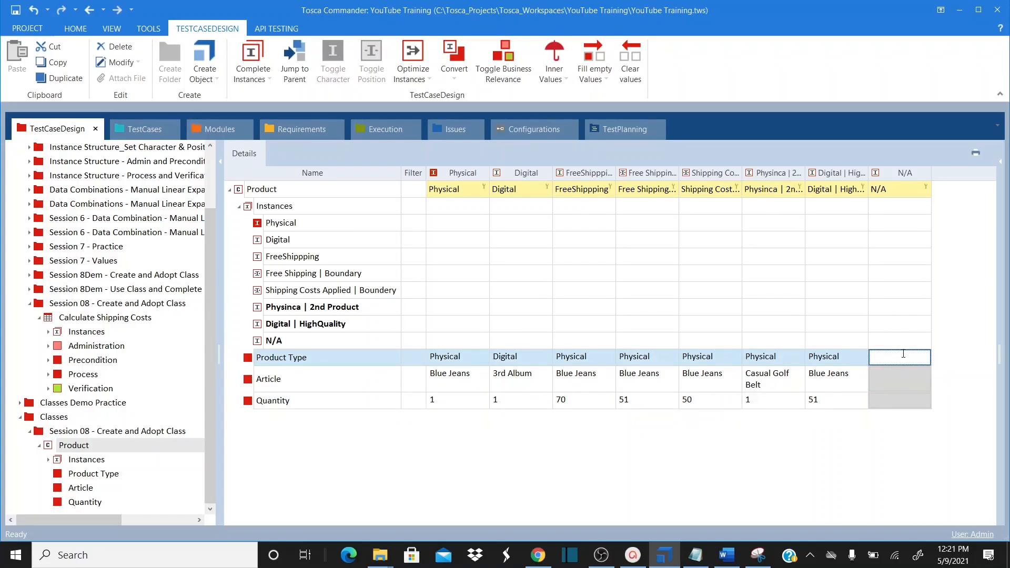
click(883, 381)
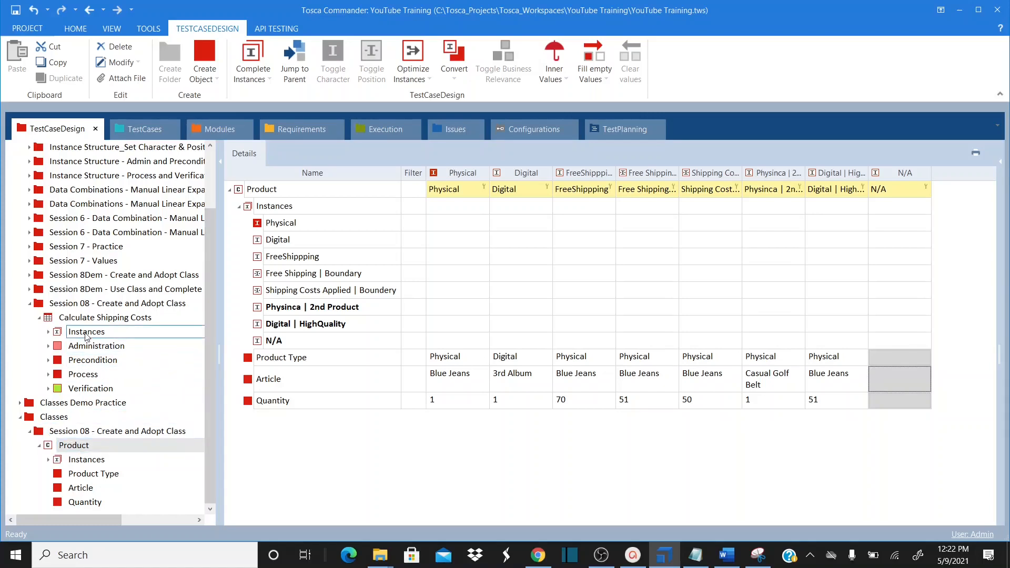
Copy the "Session 08 - Create and Adopt Class" folder and paste the copy into the TestSheet Session 1 folder
click(29, 304)
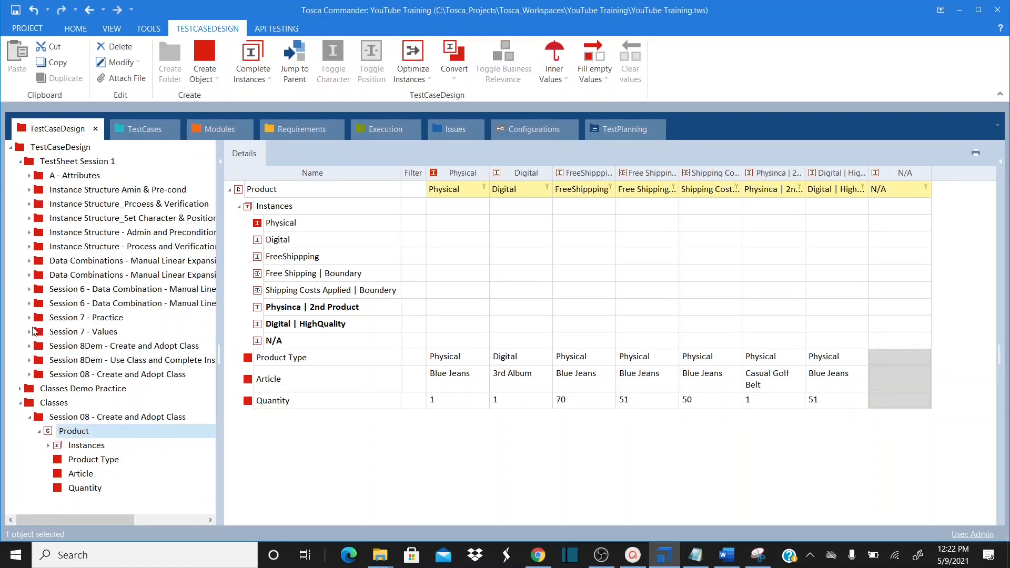
click(39, 375)
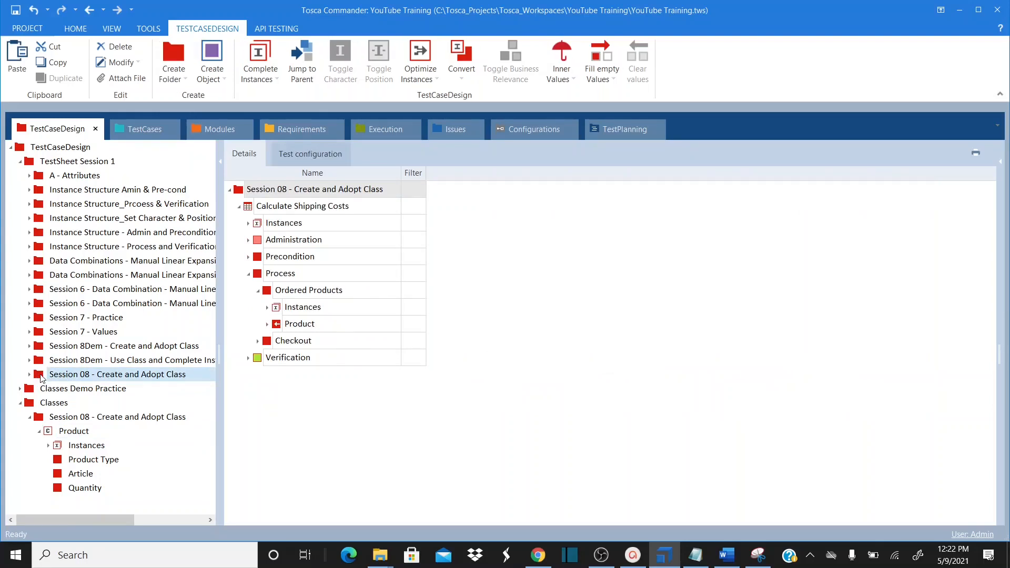
click(29, 374)
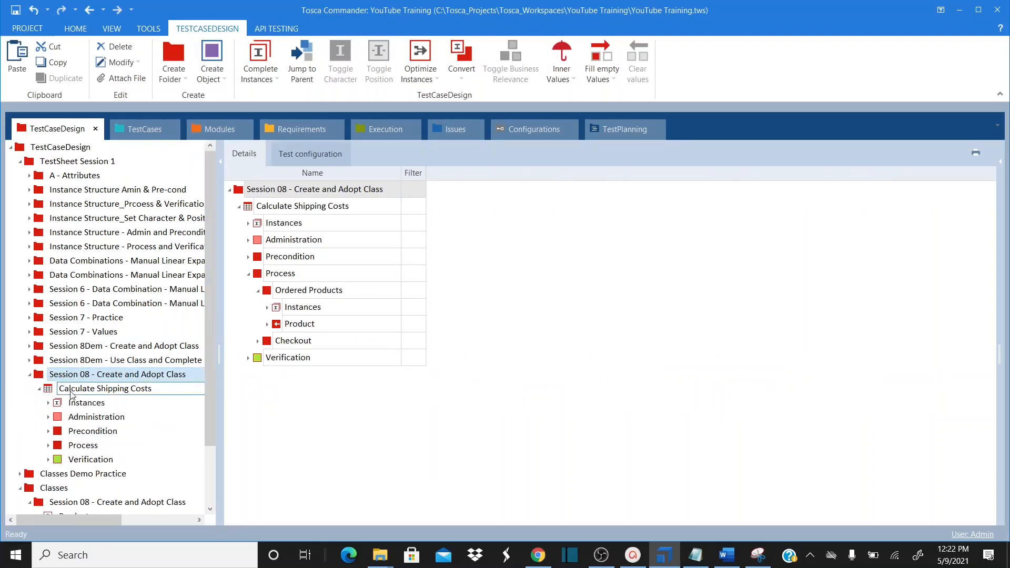
click(72, 392)
click(45, 375)
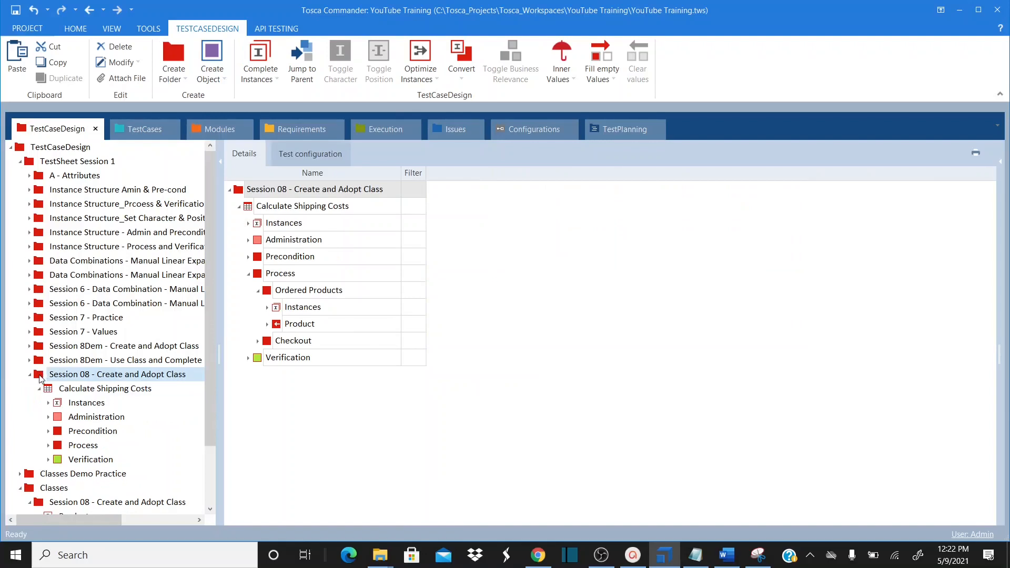
right_click(42, 378)
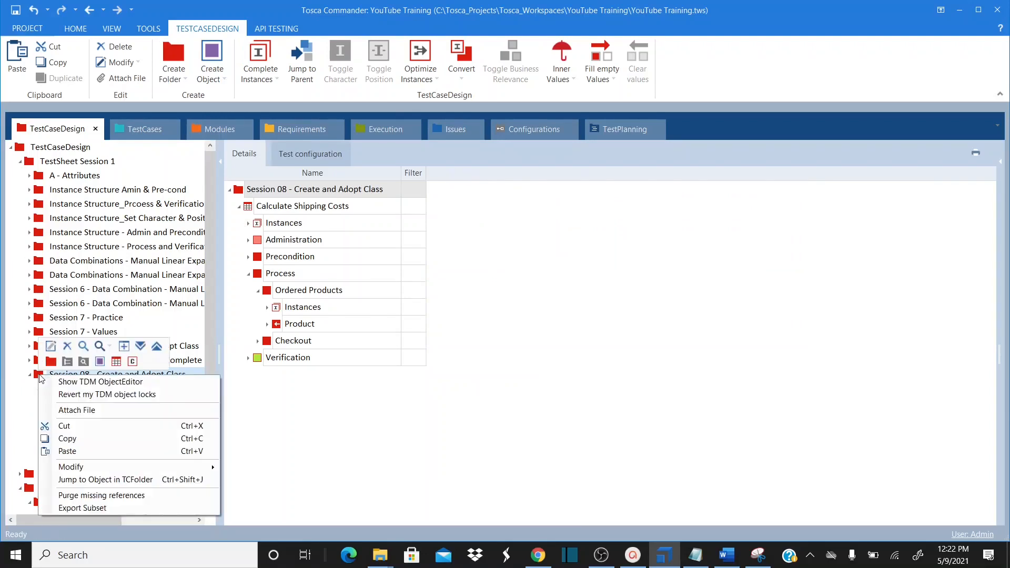
click(83, 438)
click(39, 162)
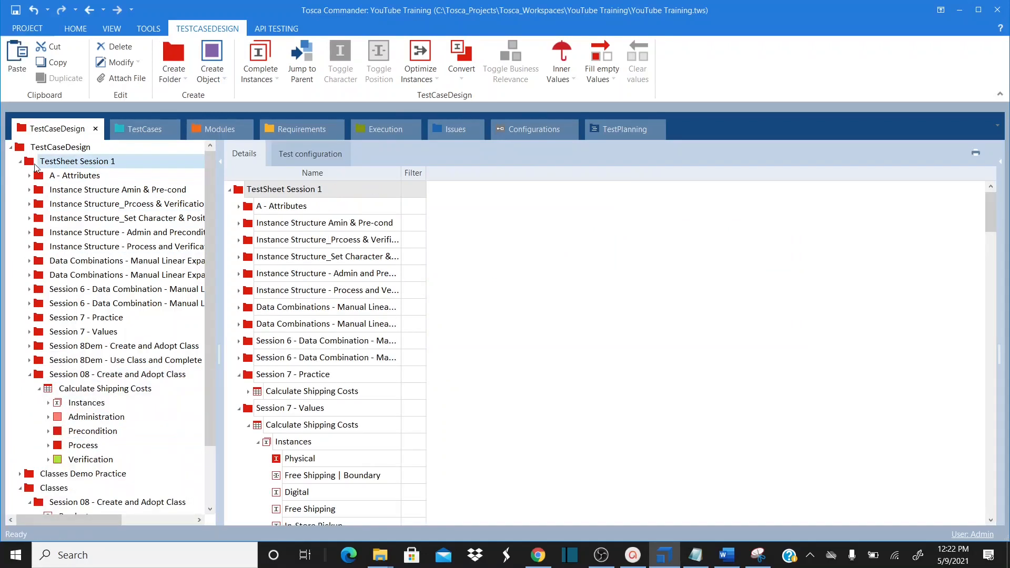
right_click(38, 167)
click(63, 240)
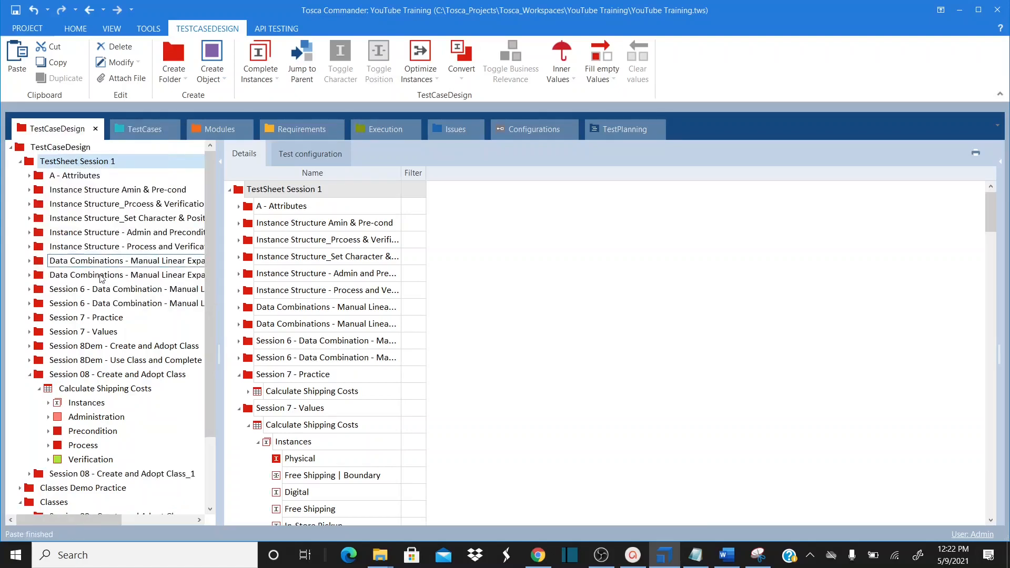
Rename the copied folder as "Session 08 - Use Class and Complete Instances"
click(30, 375)
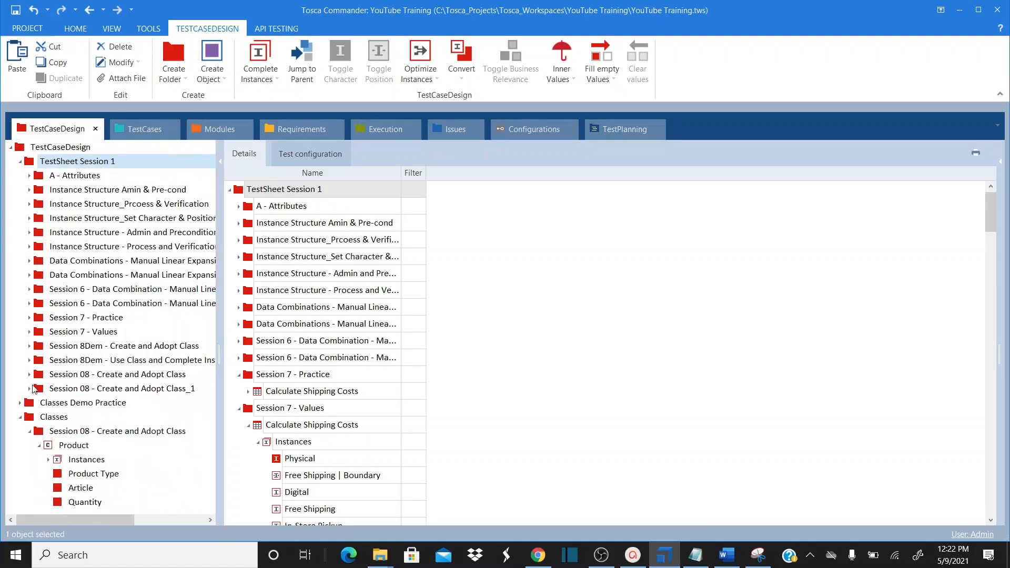
click(138, 394)
click(193, 390)
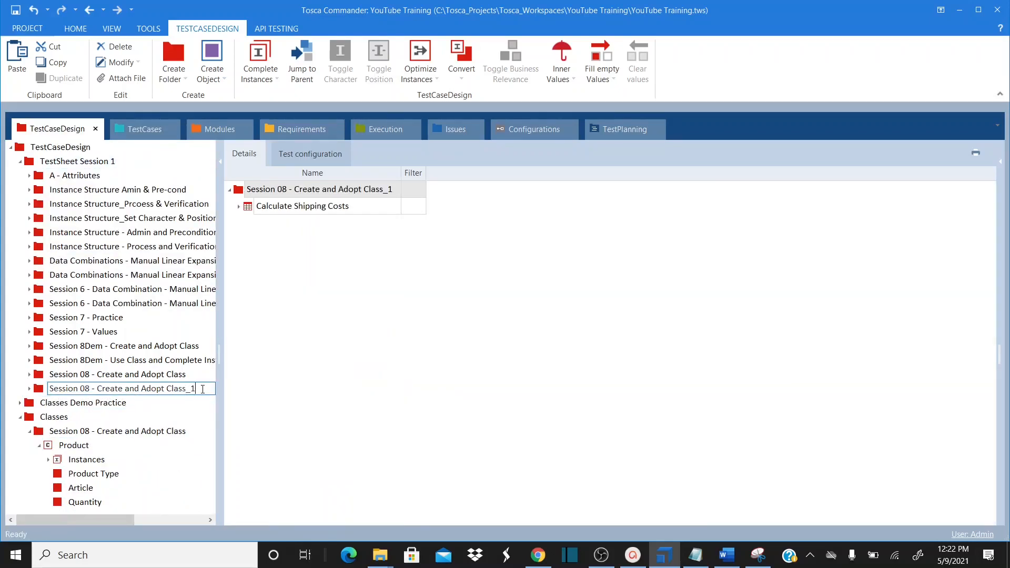
key(ctrl+shift+Left)
key(ctrl+shift+Left)
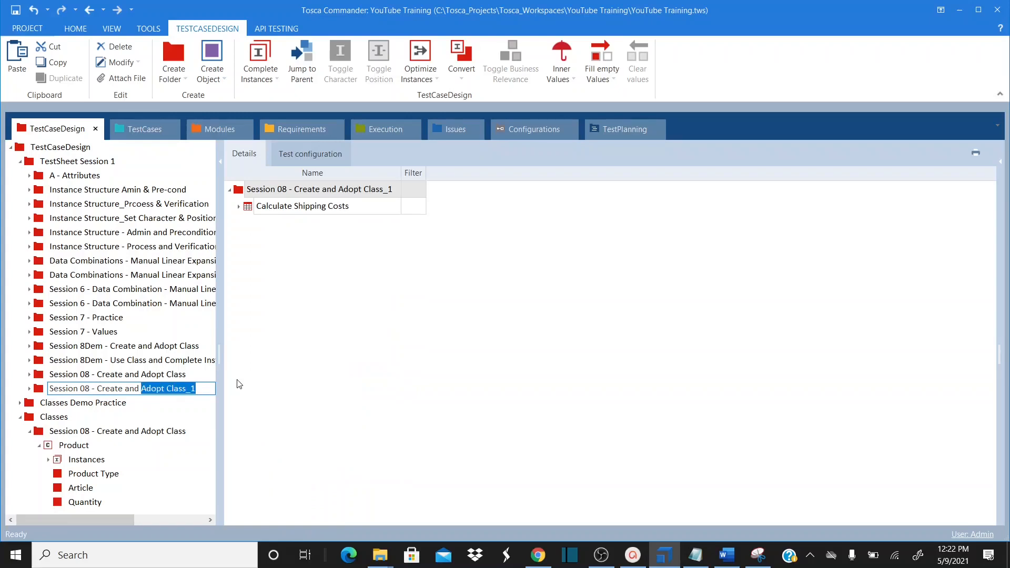
key(ctrl+shift+Left)
key(ctrl+shift+Left)
text(Us)
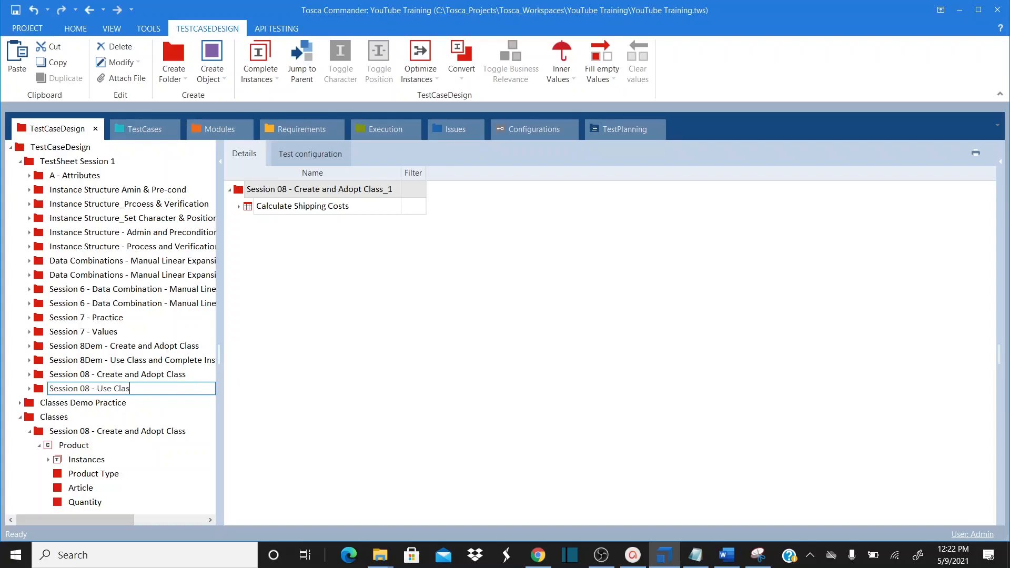
text(e Class and Compl)
text(ina)
key(BackSpace)
key(BackSpace)
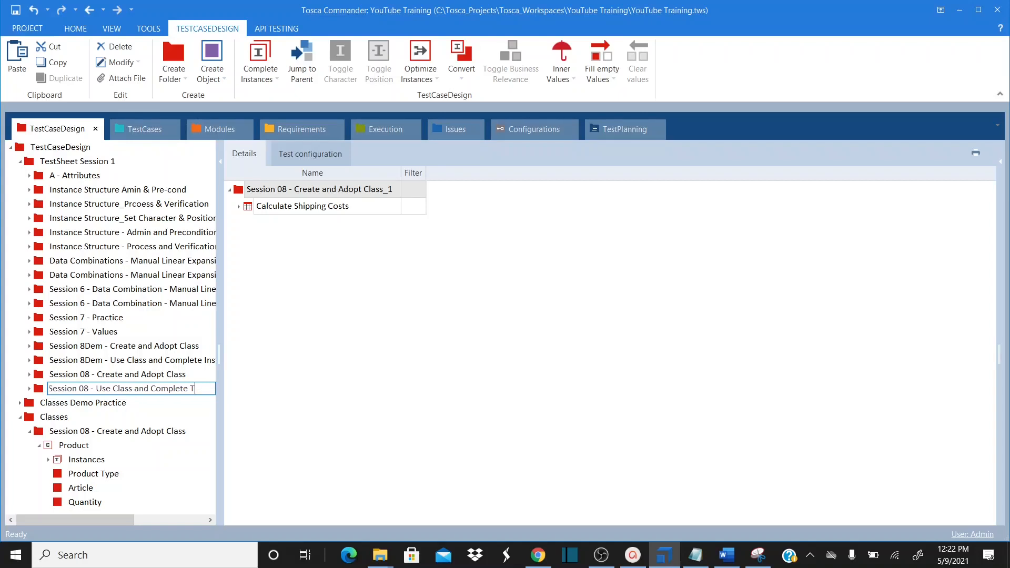
text(n)
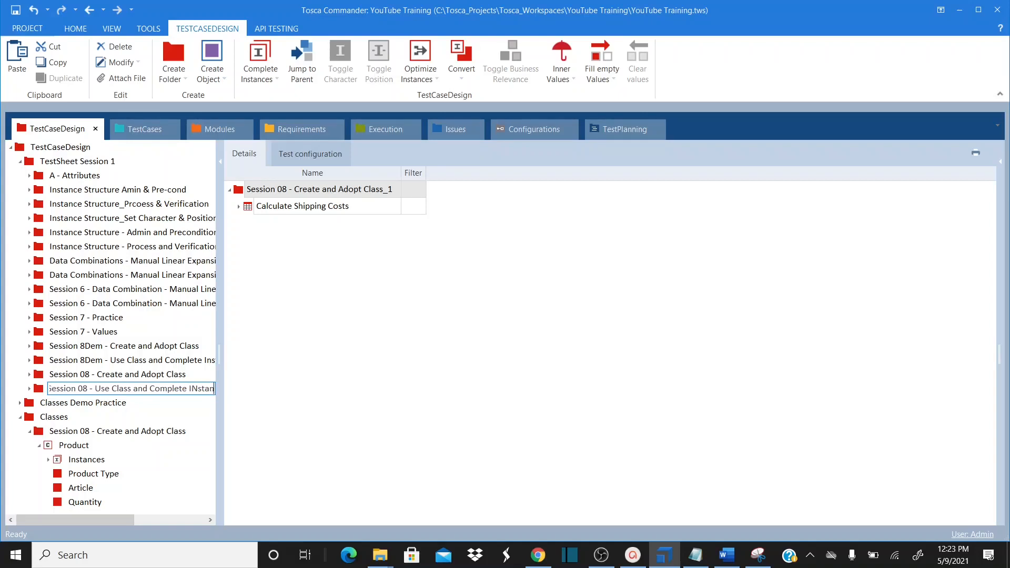
text(stances)
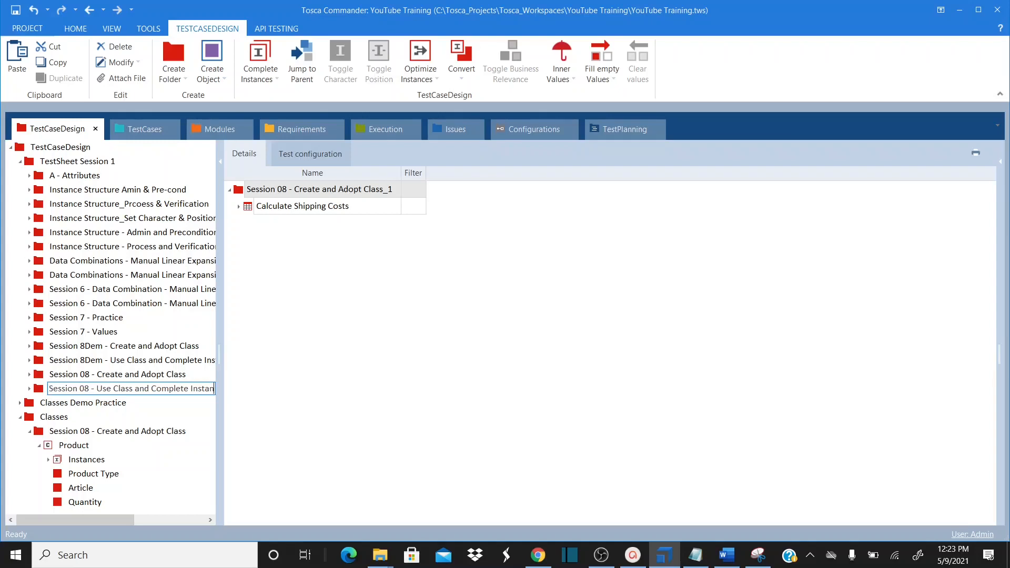
key(Return)
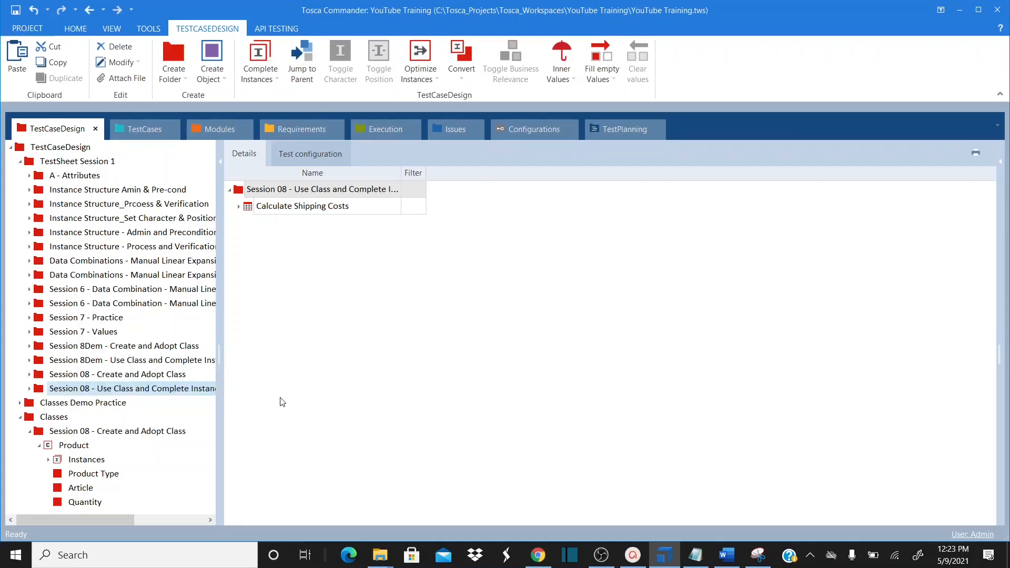
Open the Calculate Shipping Costs sheet of the renamed folder and expand Process down to the contents of Ordered Products
click(34, 390)
click(29, 389)
click(66, 403)
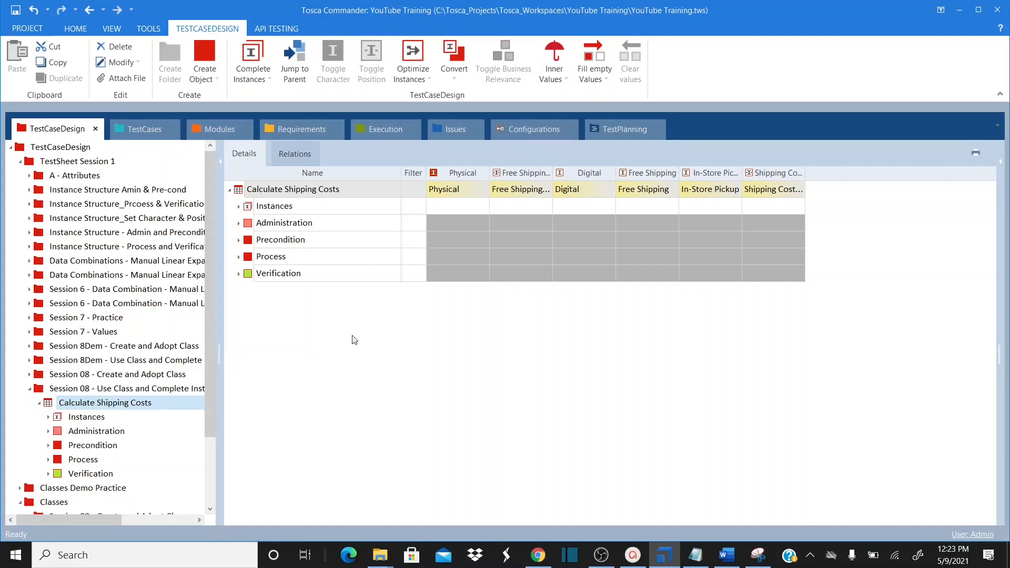
click(240, 257)
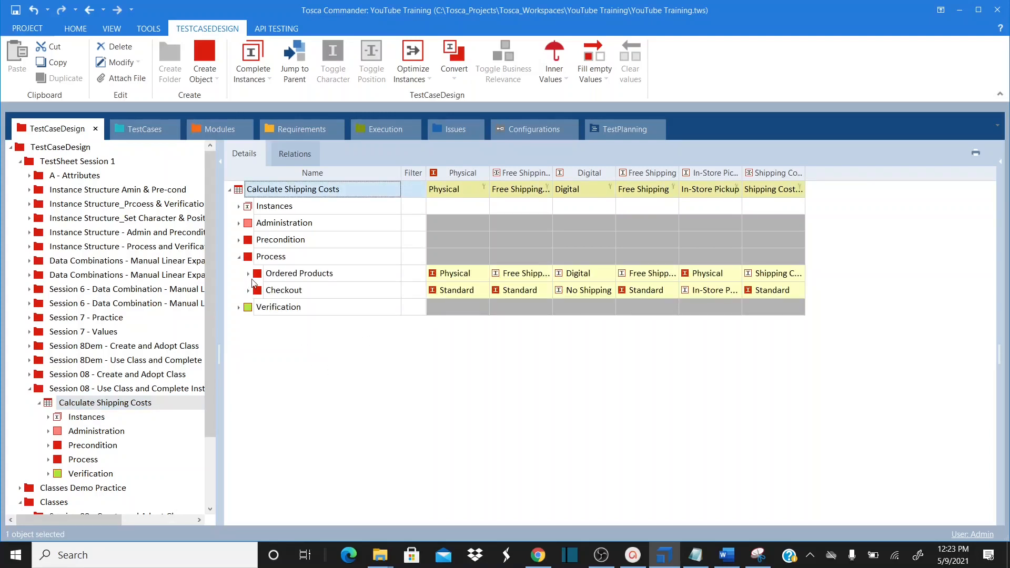
click(249, 274)
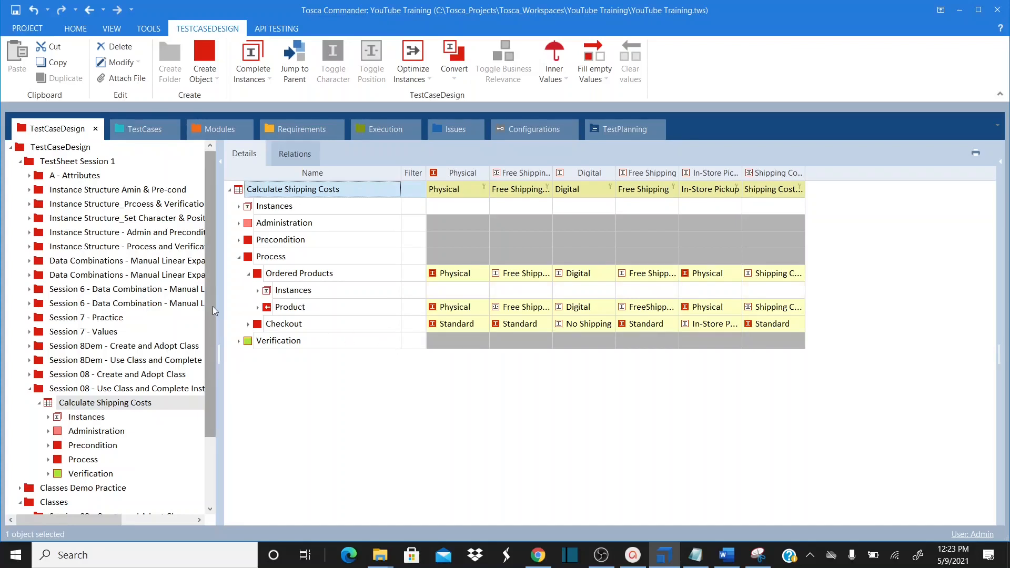
Add the Product class to Ordered Products in the Calculate Shipping Costs sheet as a second classified attribute
drag(212, 306, 214, 377)
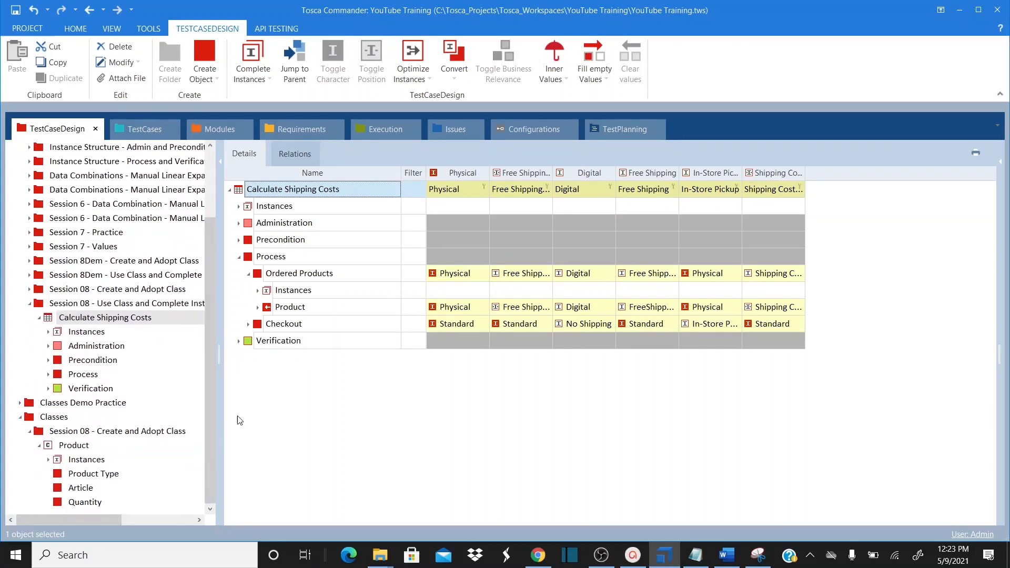
click(52, 447)
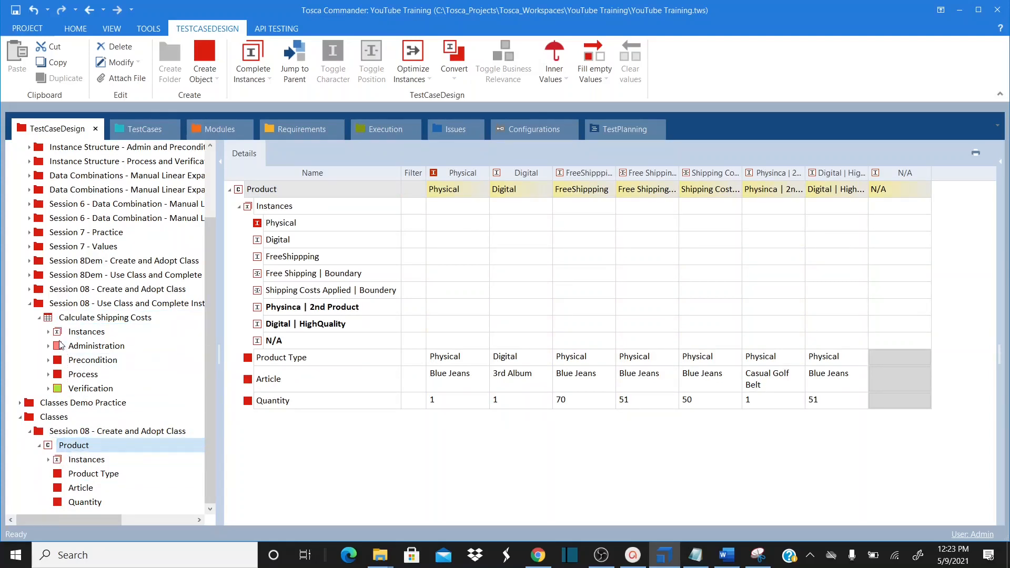
click(48, 319)
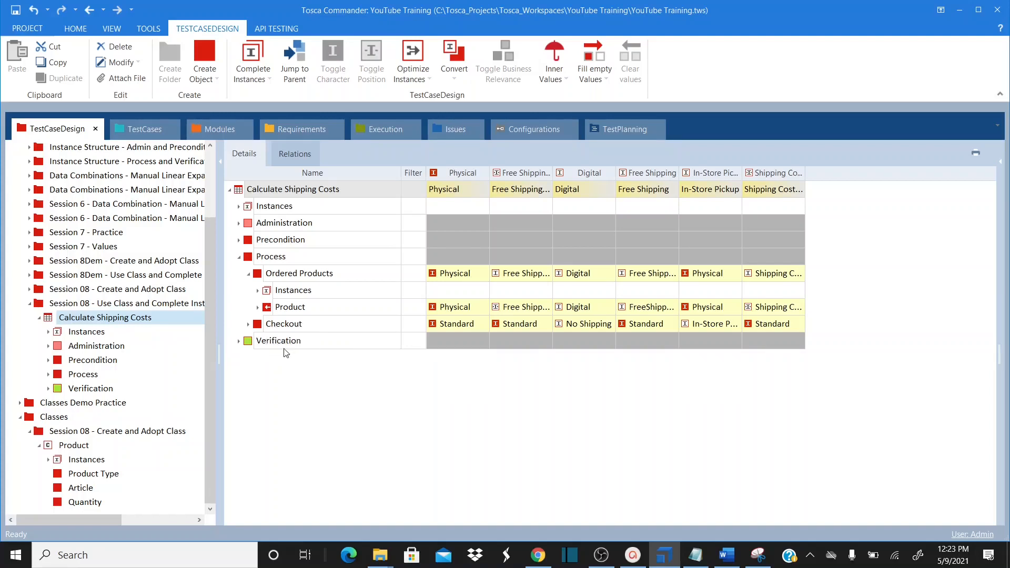
click(51, 448)
drag(51, 448, 292, 278)
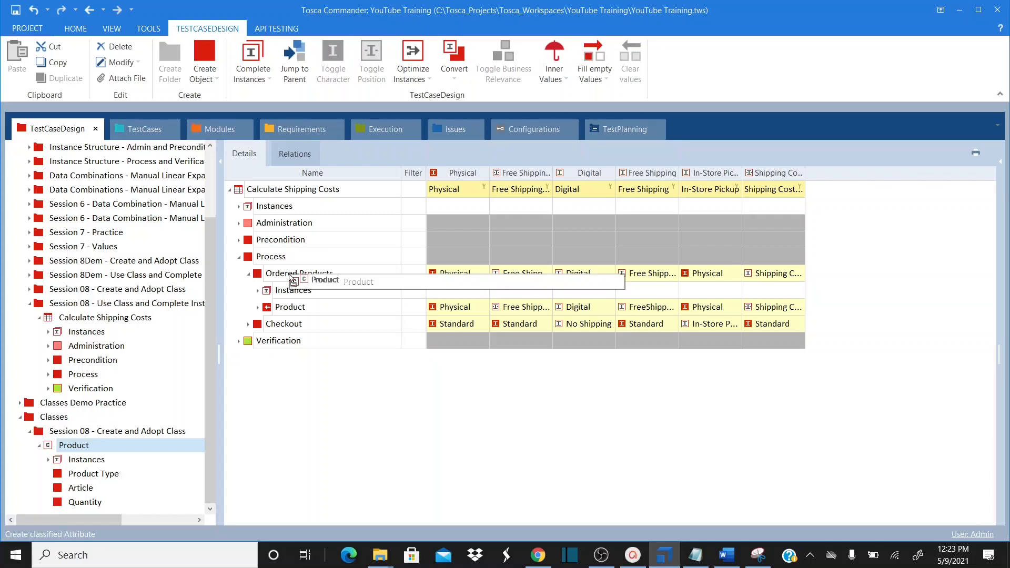
drag(293, 280, 293, 279)
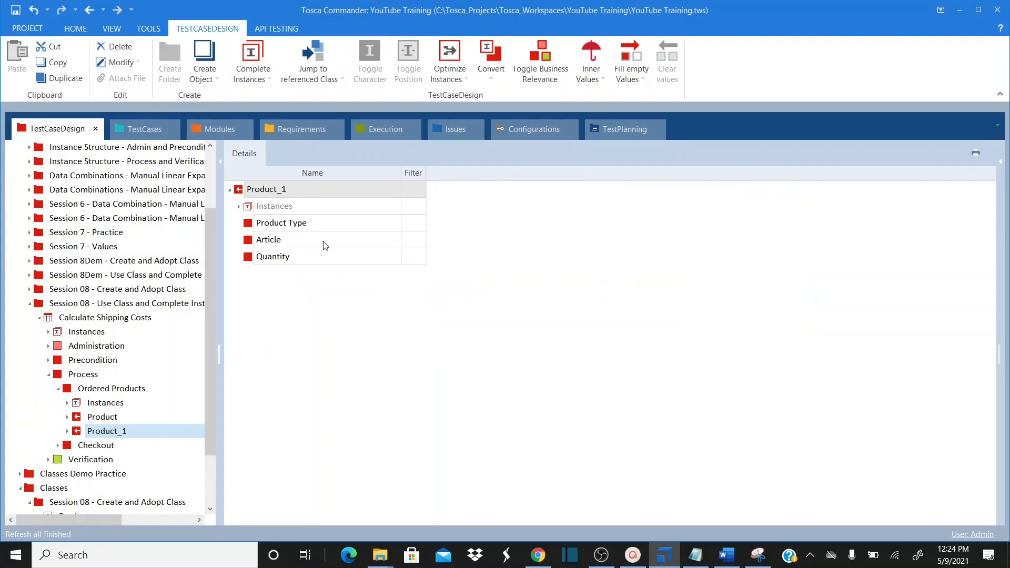
Open Ordered Products and rename its first Product attribute as "1st Product"
double_click(96, 388)
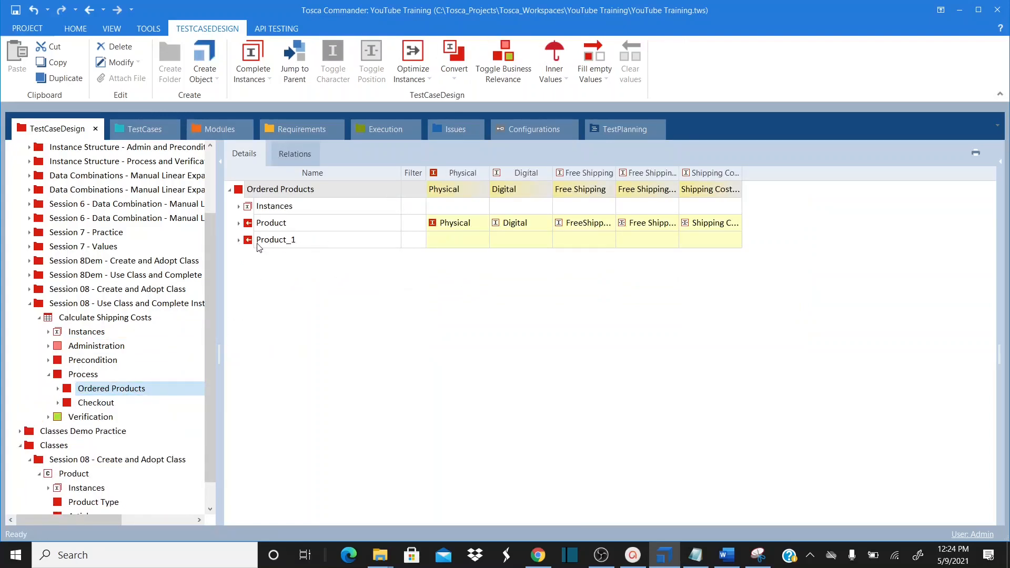
click(296, 224)
click(294, 221)
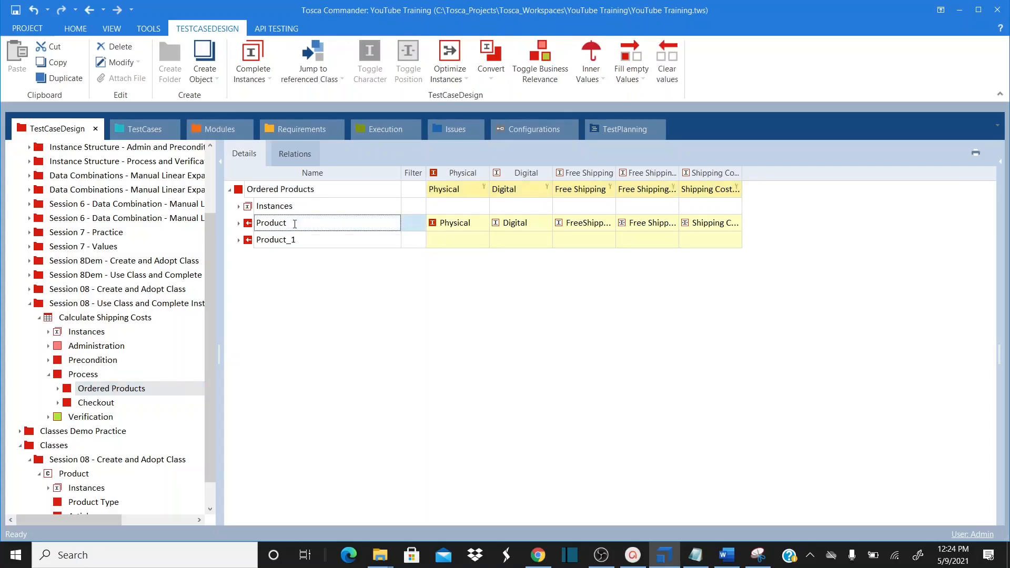
key(BackSpace)
key(BackSpace)
key(BackSpace)
key(BackSpace)
key(BackSpace)
key(BackSpace)
Rename the Product_1 attribute of Ordered Products as "2nd Product"
click(316, 241)
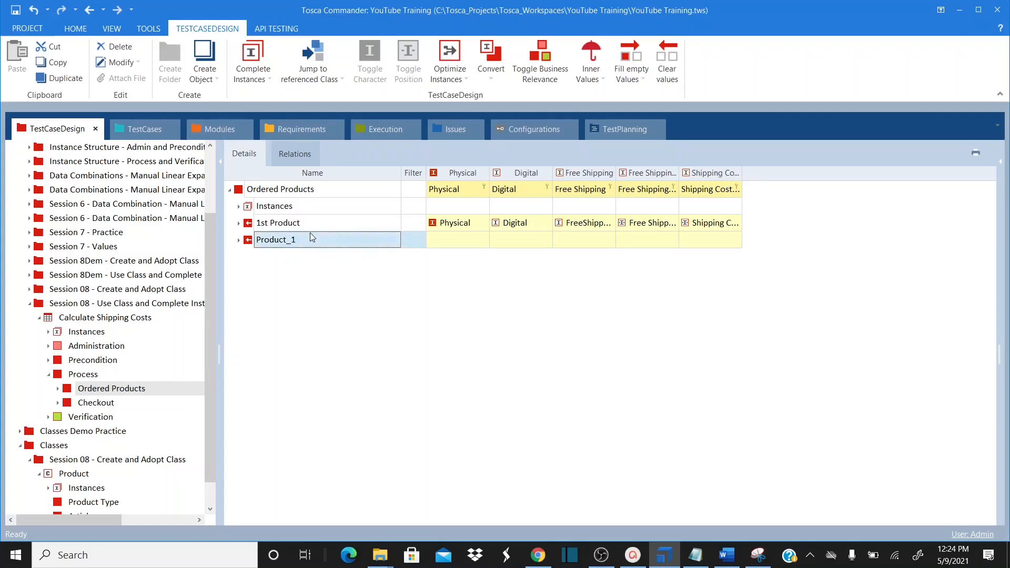
click(309, 238)
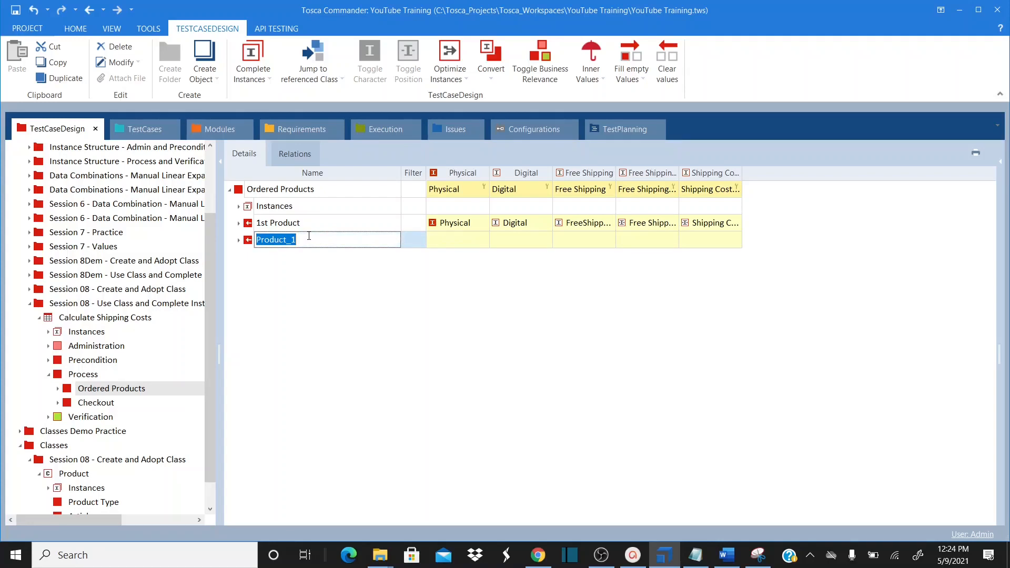
text(2nd Product)
key(Return)
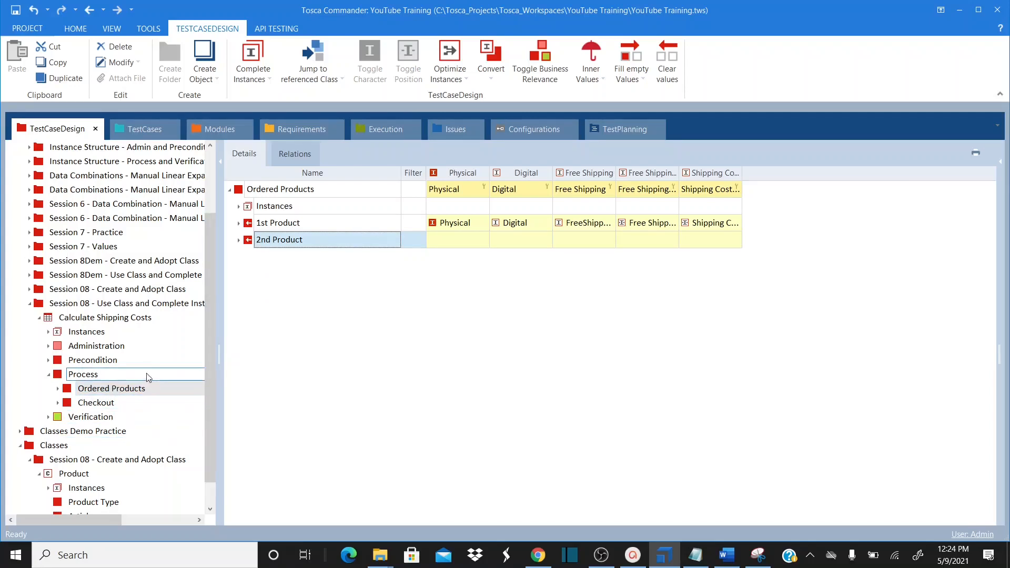
Examine the Product class and its instances as inherited by Product in the Calculate Shipping Costs sheet of "Session 08 - Create and Adopt Class"
scroll(210, 363, down, 1)
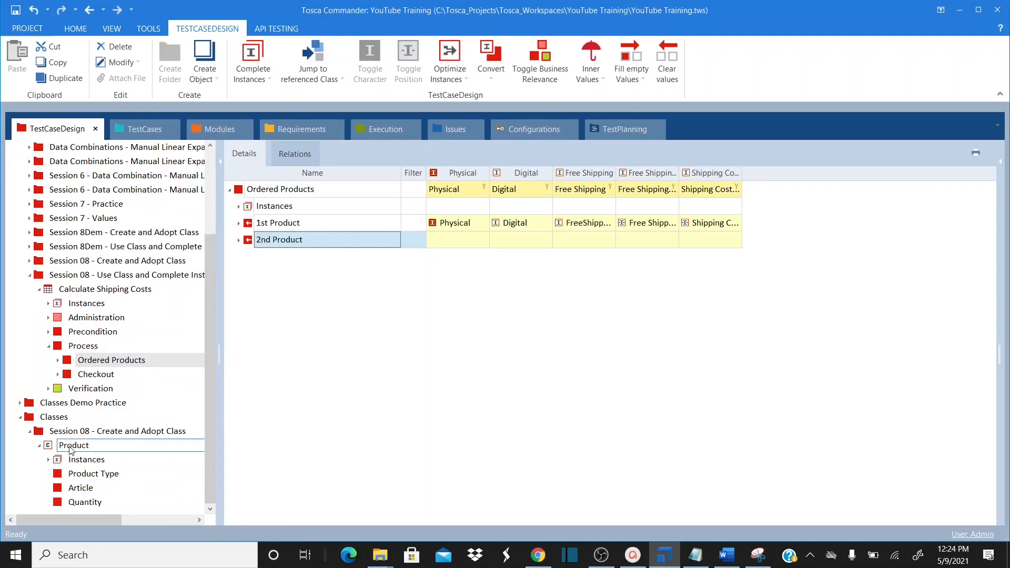
click(68, 447)
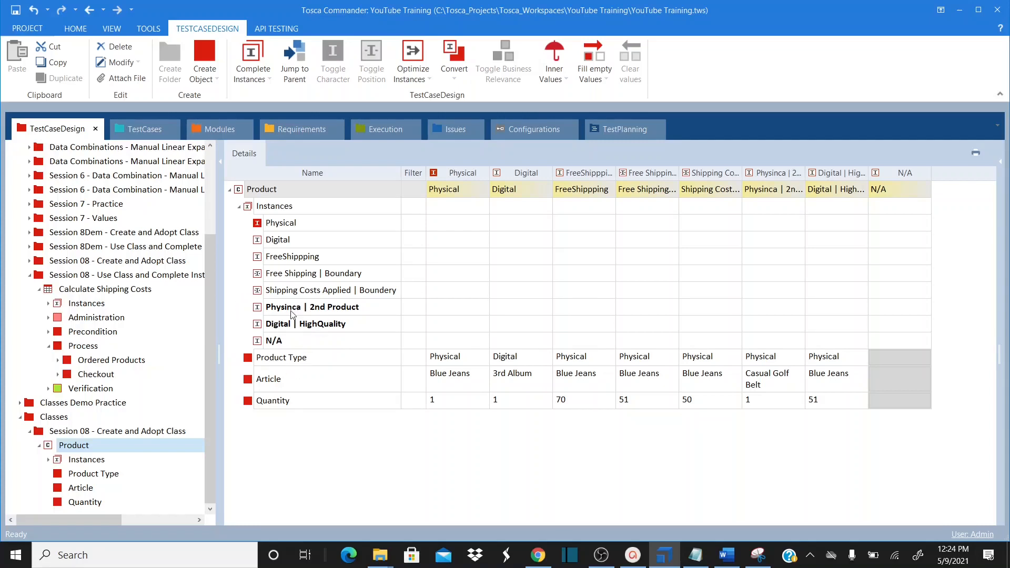
click(30, 261)
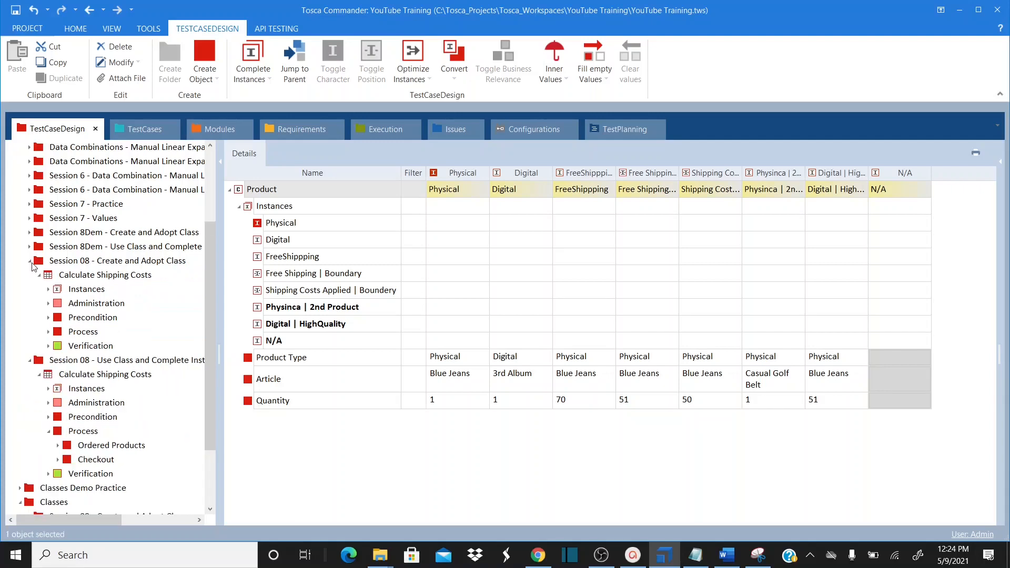
click(78, 277)
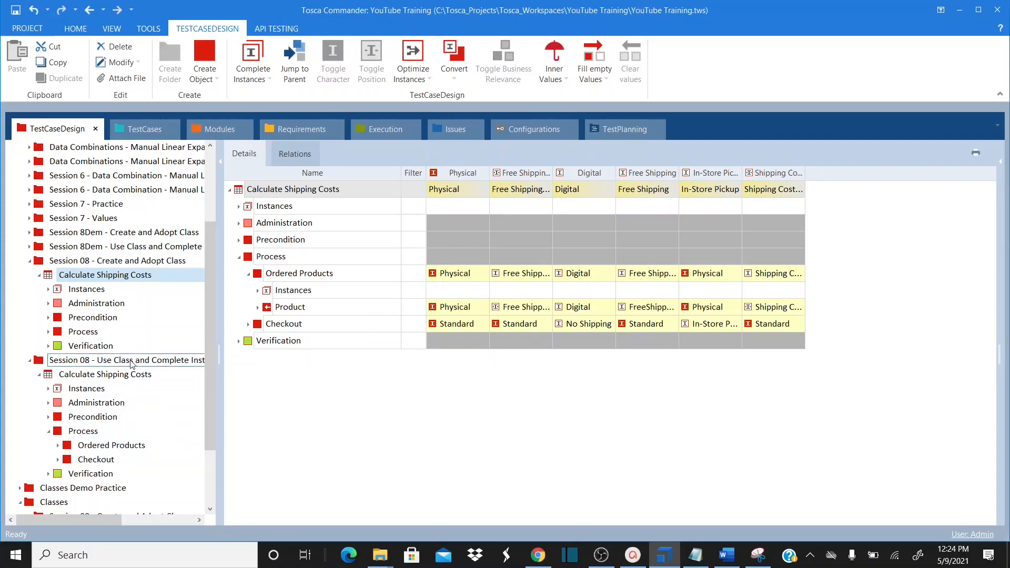
scroll(131, 363, down, 2)
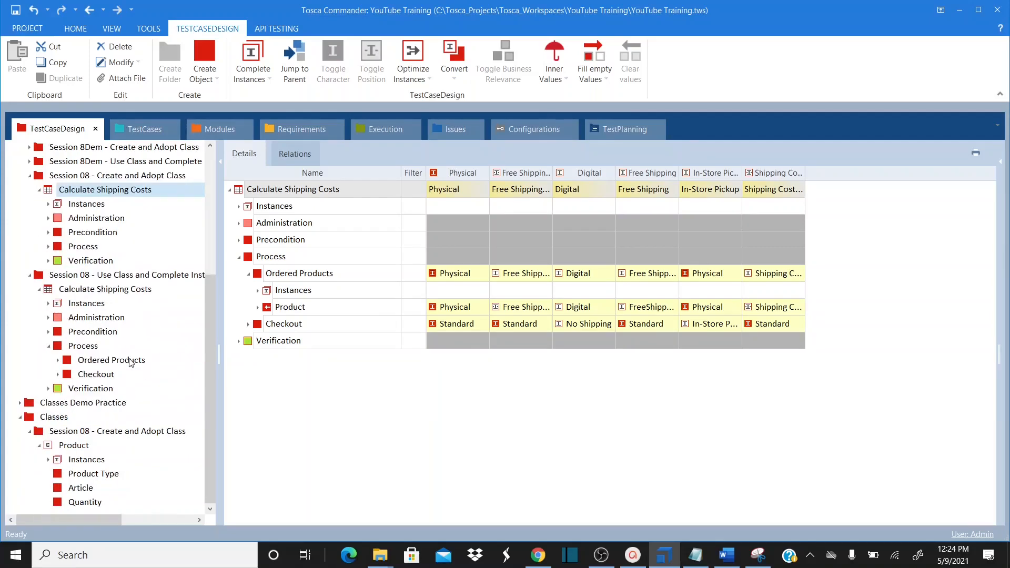
click(258, 307)
click(268, 325)
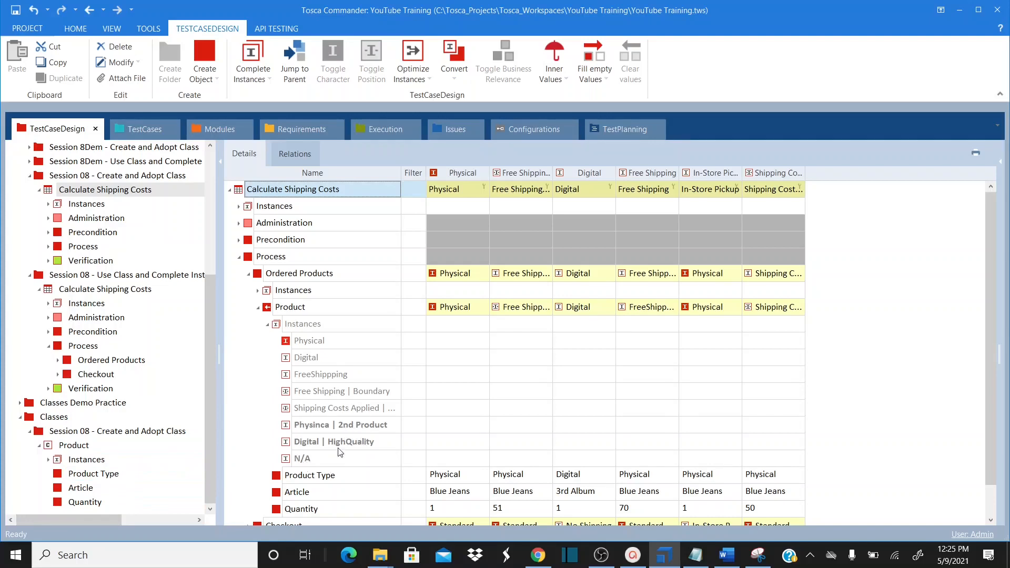
click(268, 325)
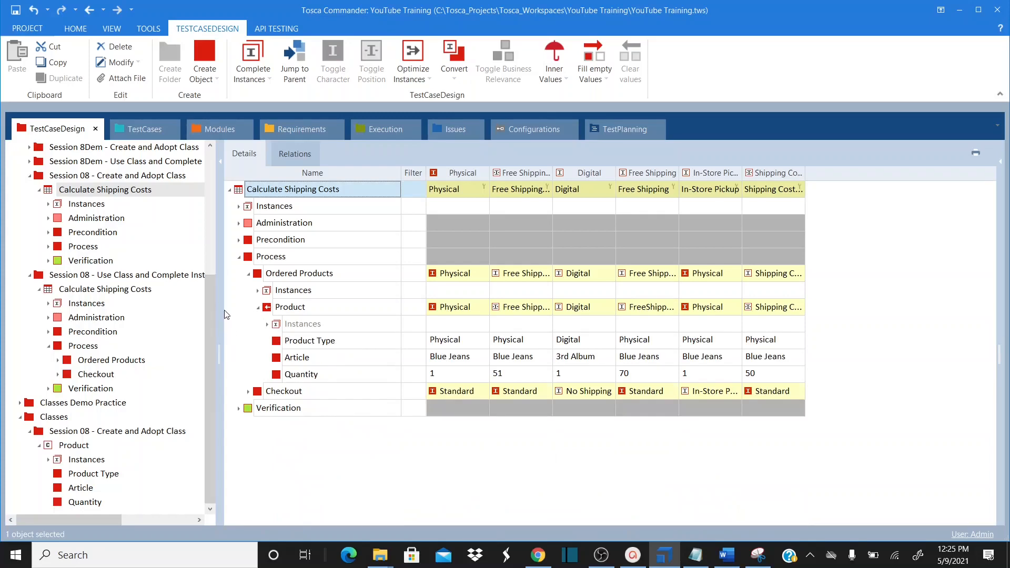
click(113, 333)
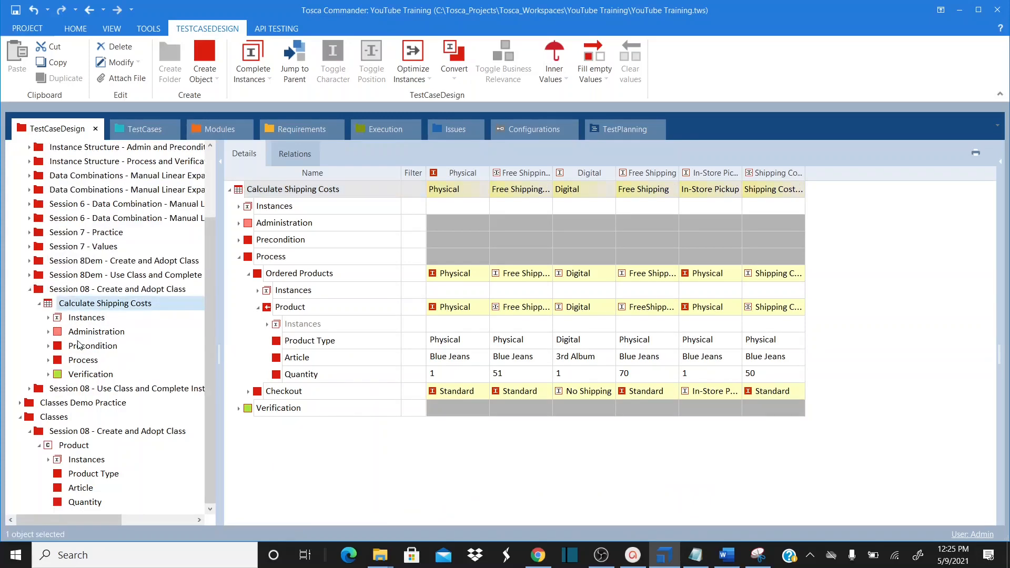
click(30, 290)
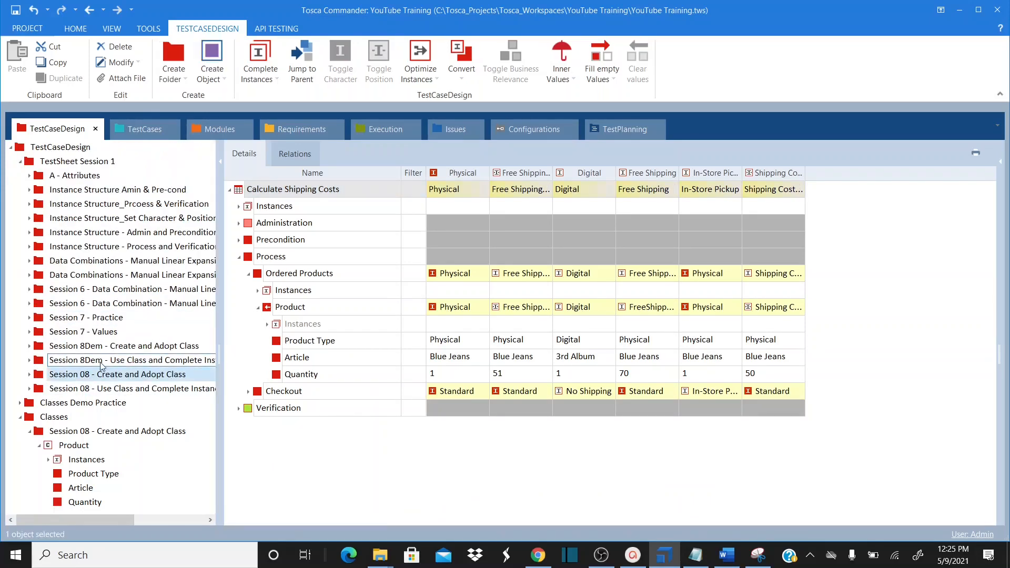
Examine the inherited instances of 1st Product and 2nd Product in the "Session 08 - Use Class and Complete Instances" folder
click(97, 390)
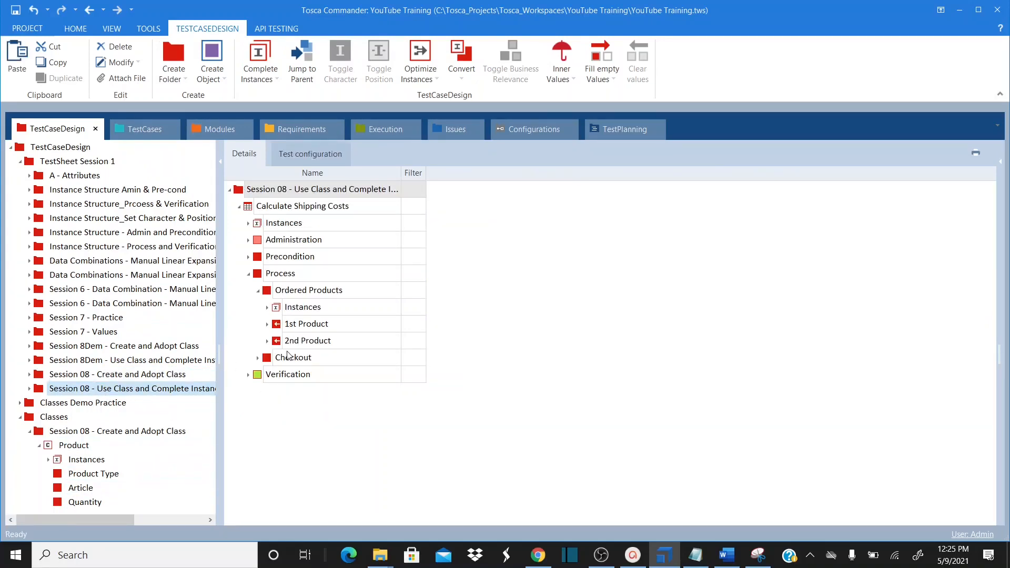
click(268, 324)
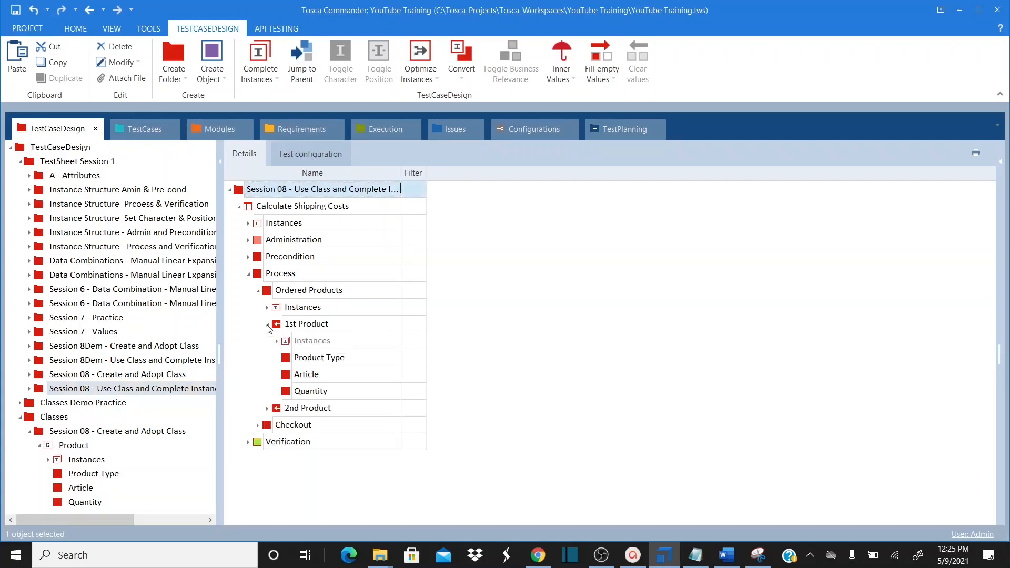
click(278, 341)
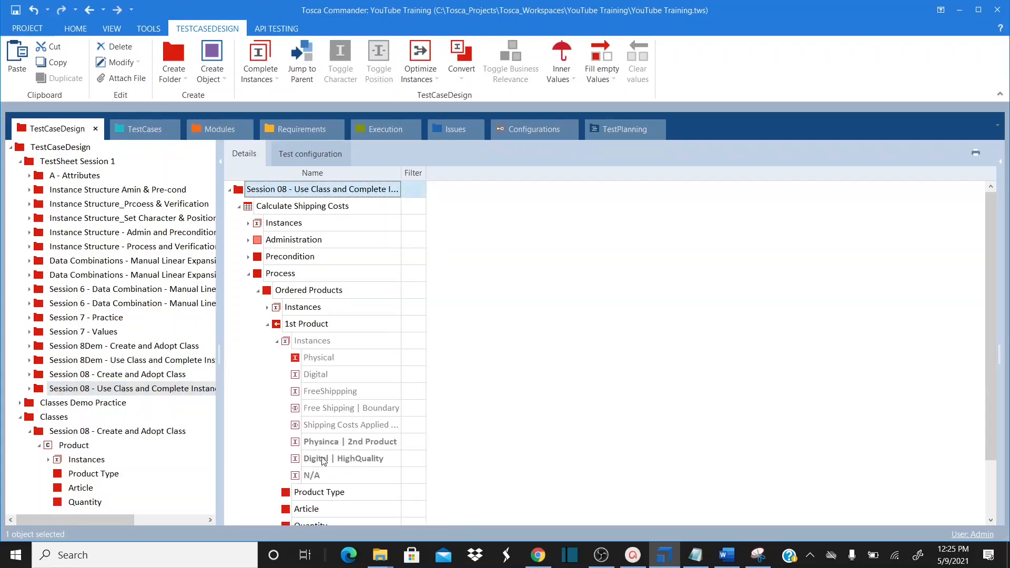
click(268, 325)
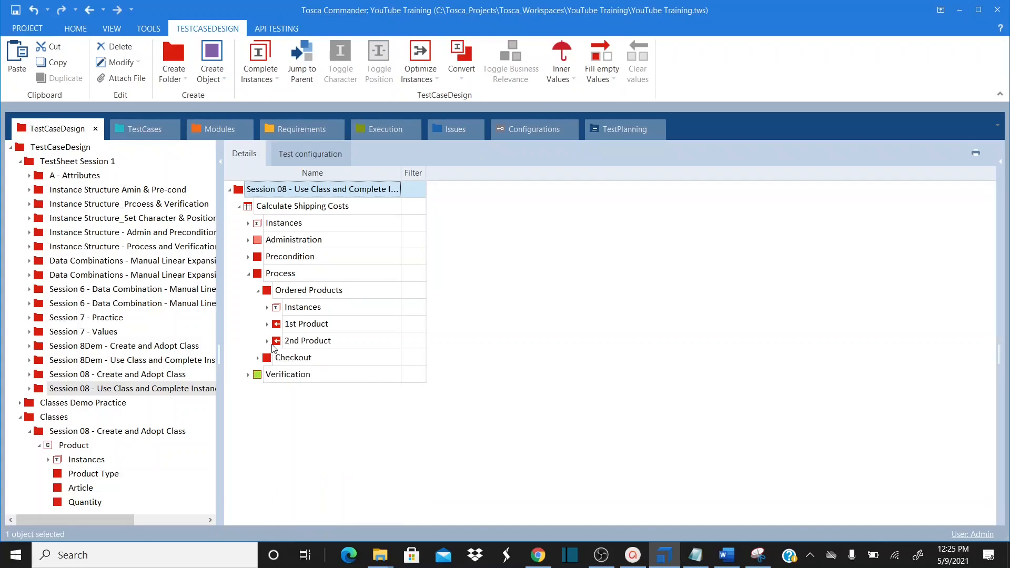
click(267, 342)
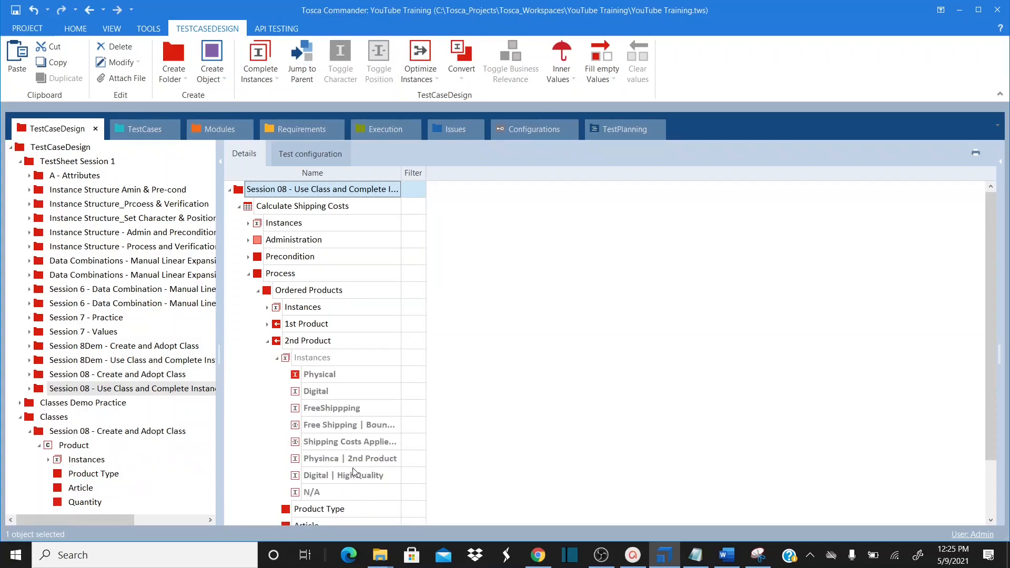
click(268, 343)
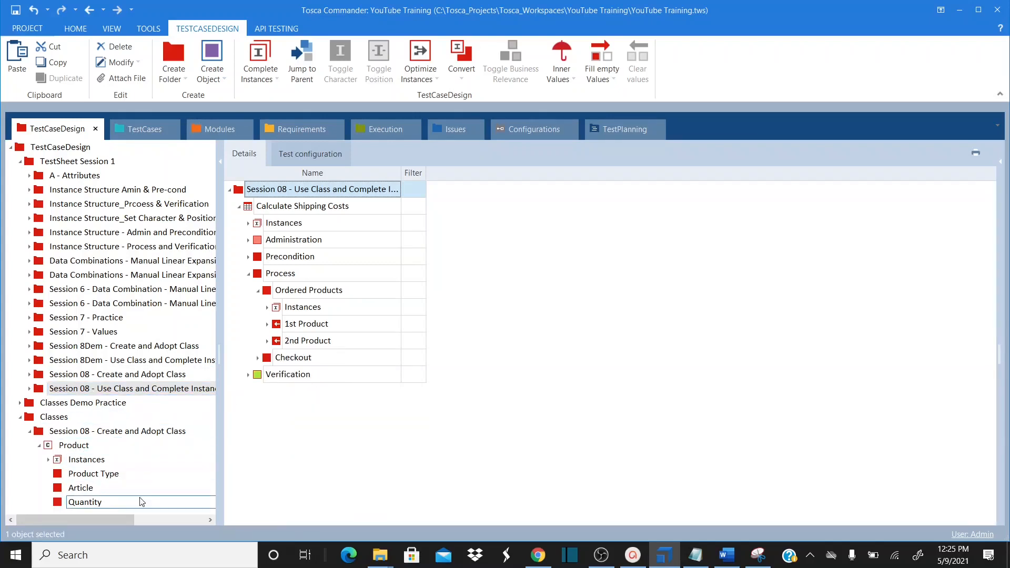
Open Ordered Products with its own and 1st Product's instances expanded, and create a new Ordered Products instance named "2nd Physical"
double_click(270, 290)
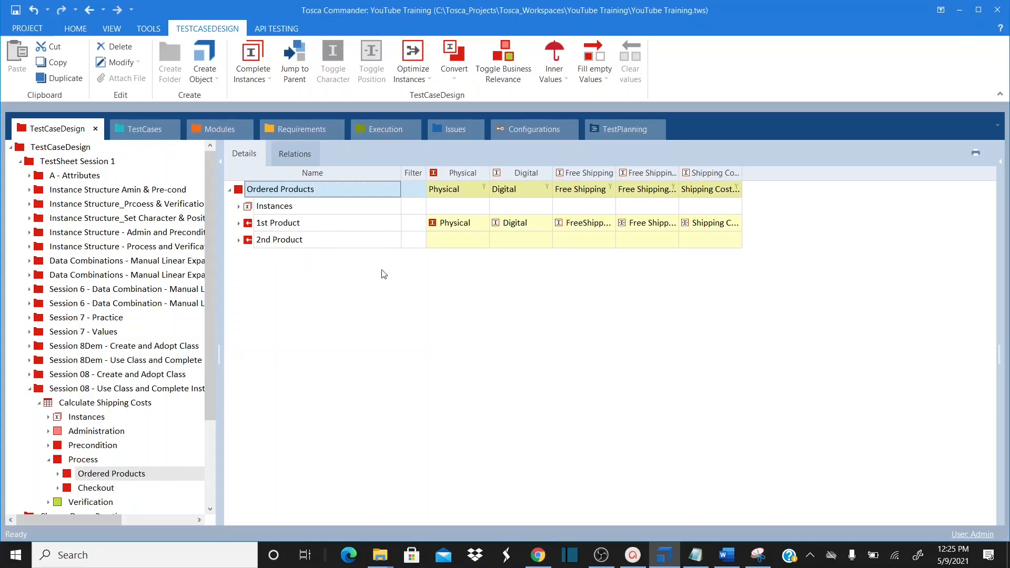
click(240, 224)
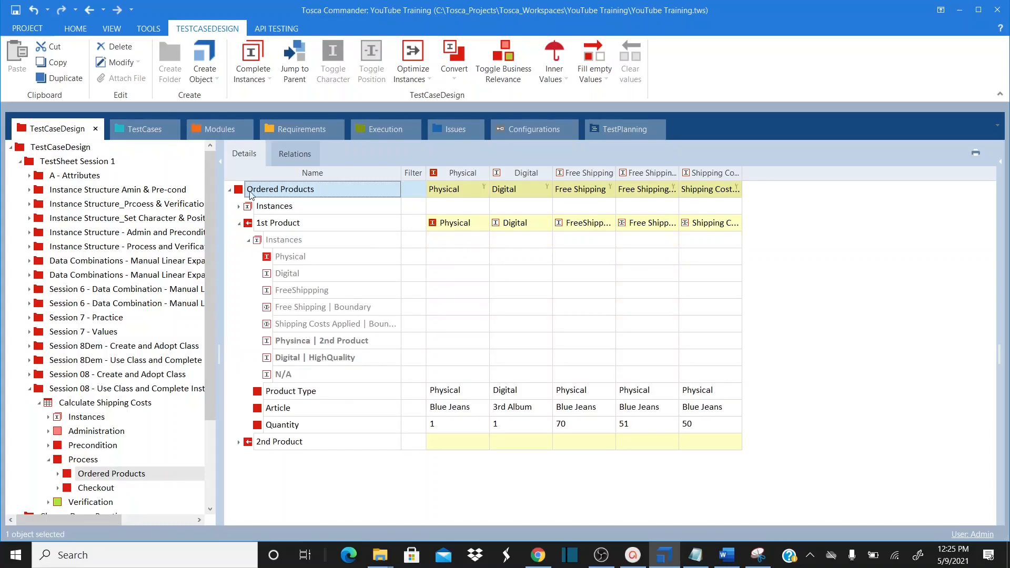
click(239, 207)
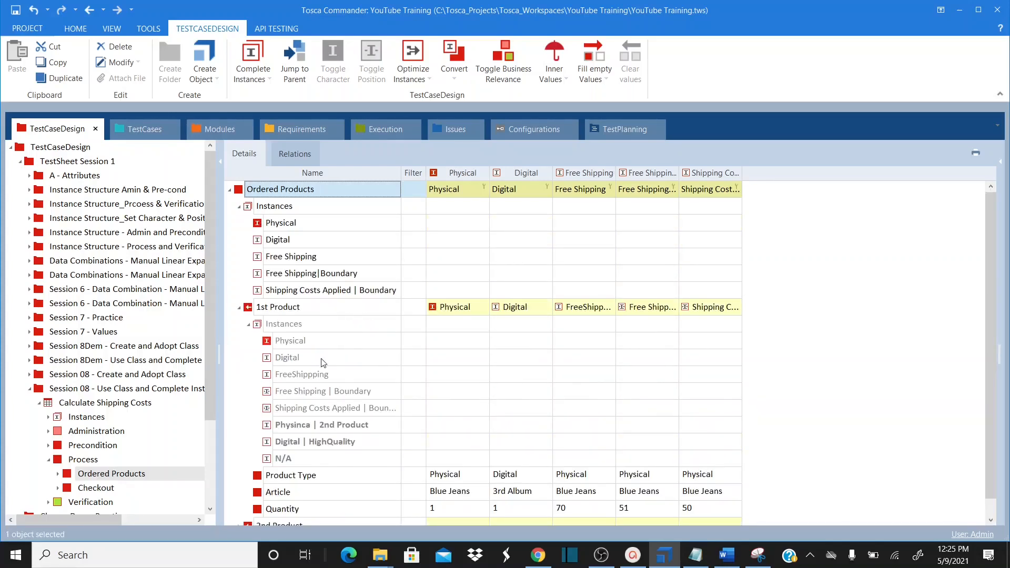
click(272, 208)
right_click(272, 209)
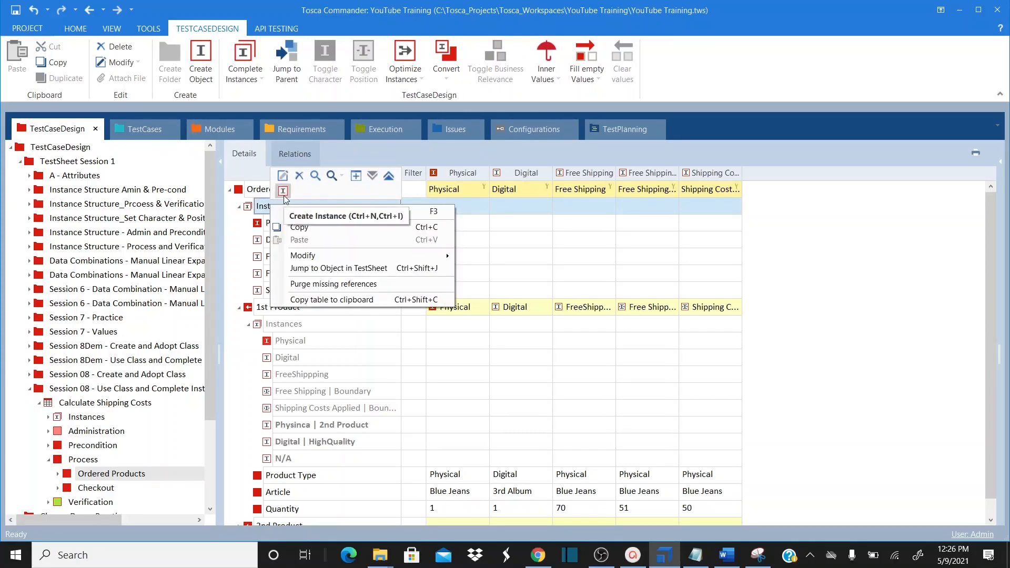
click(283, 190)
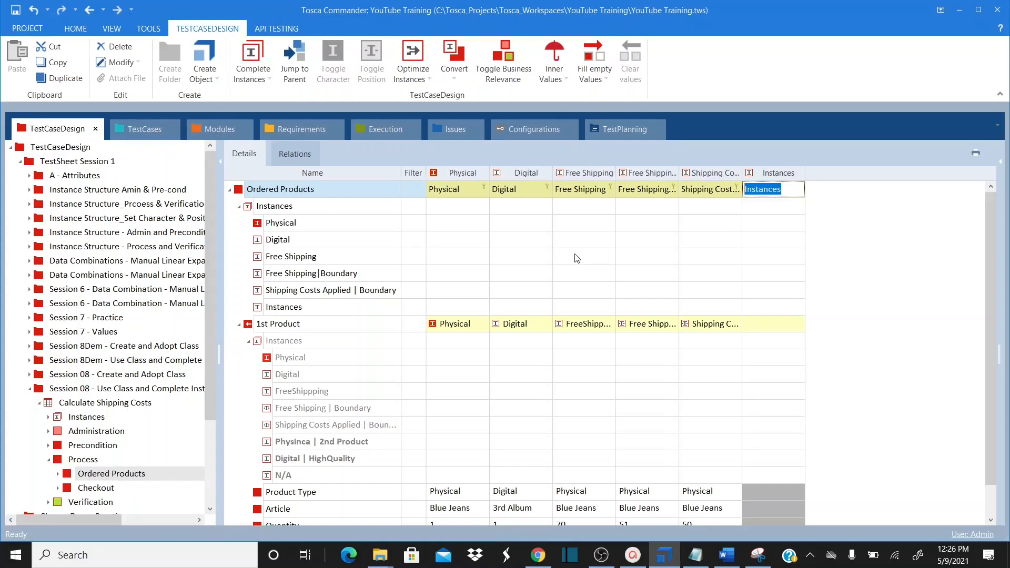
text(2nd Physical)
key(Return)
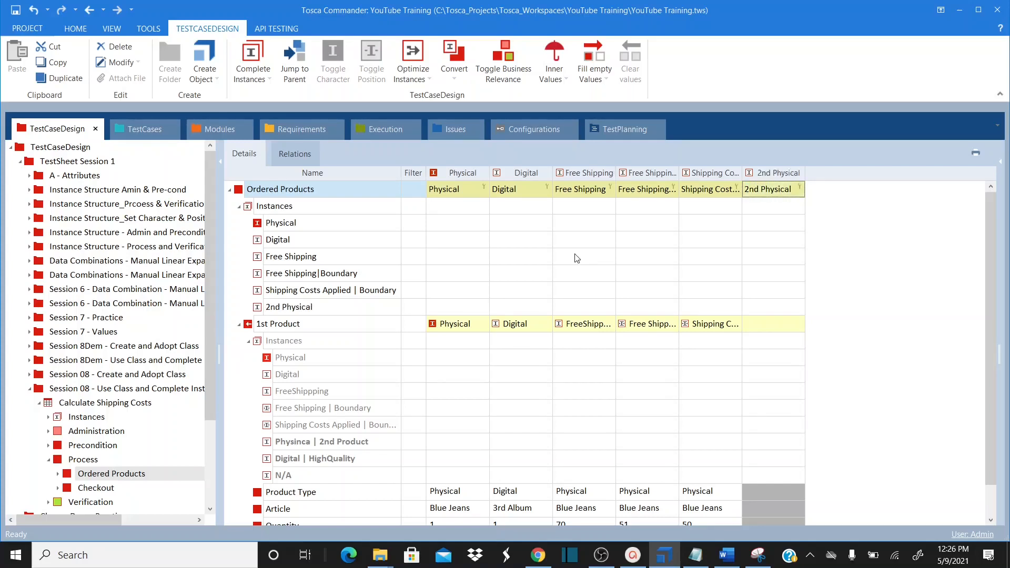
Create another Ordered Products instance named "Physical + Digittal | Shipping Cost"
right_click(280, 196)
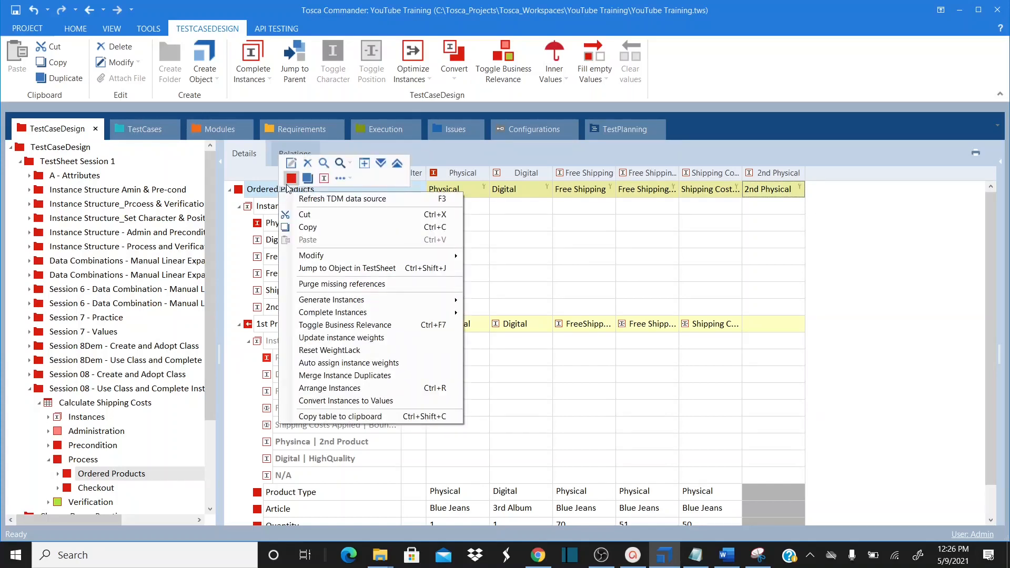
click(323, 179)
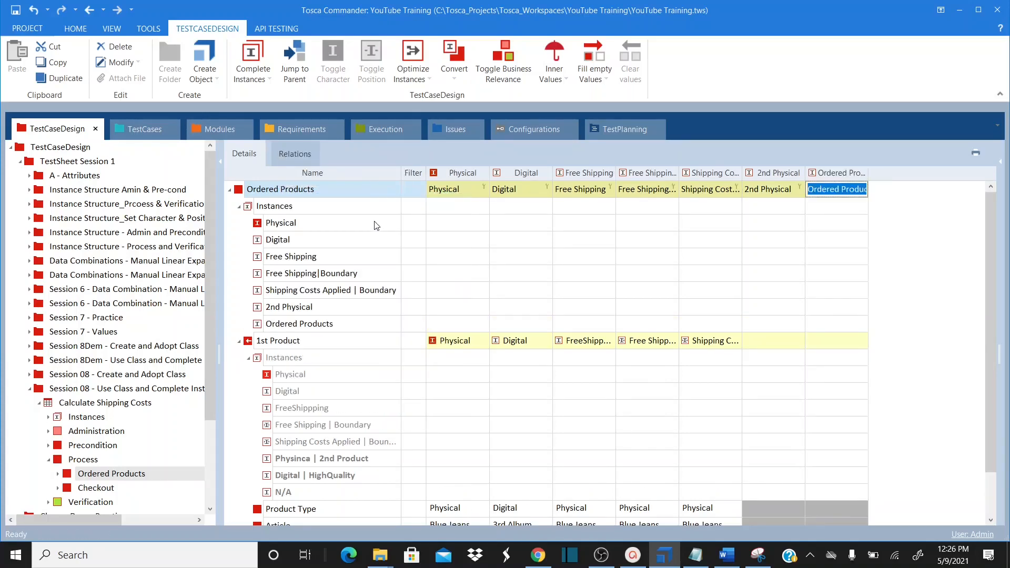
text(Physical +)
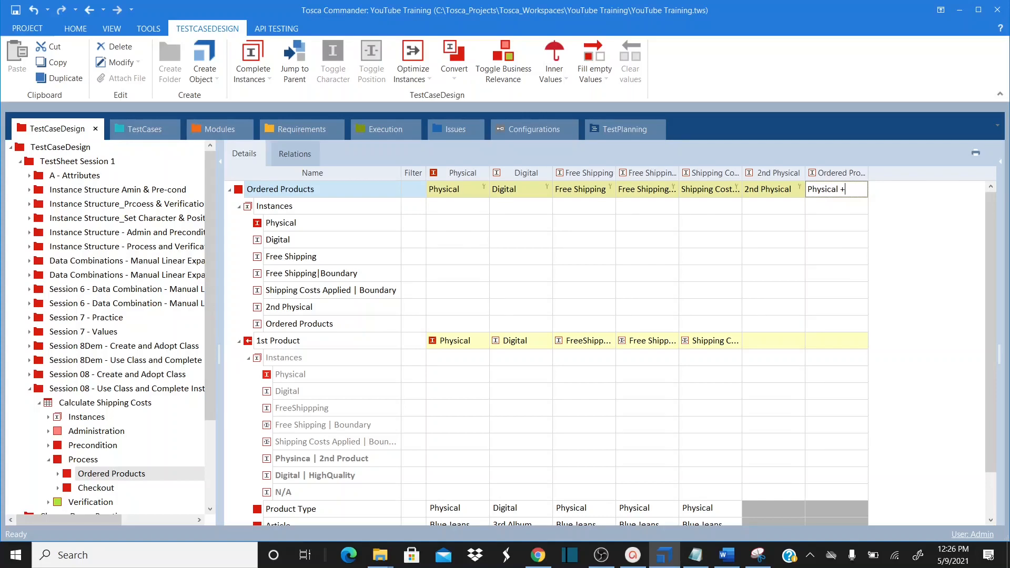
text(Digitatal | Shipping Cost)
key(Return)
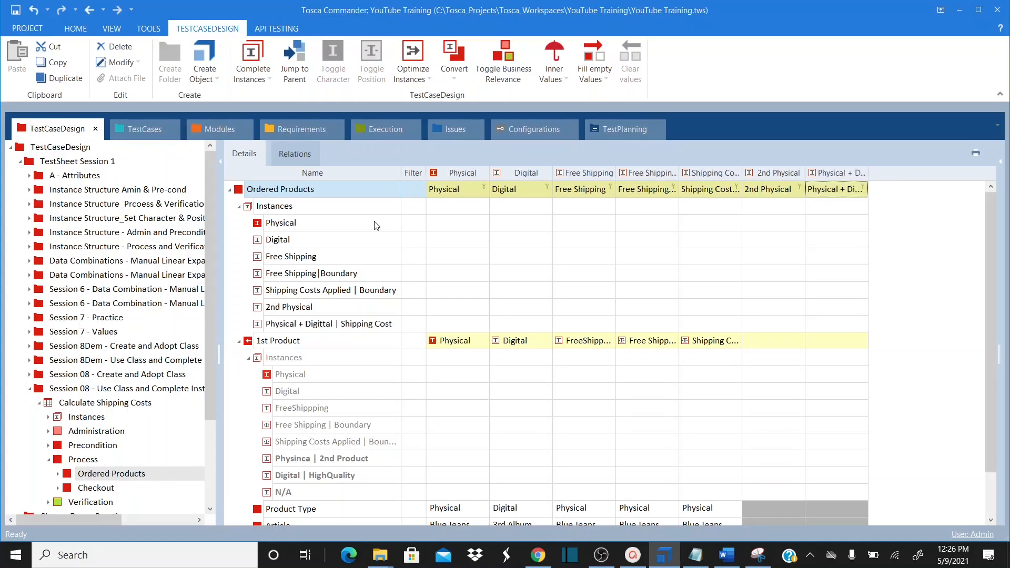
Create an Ordered Products instance named "Physical + Digital | Free Shipping" and collapse the Instances list
right_click(274, 207)
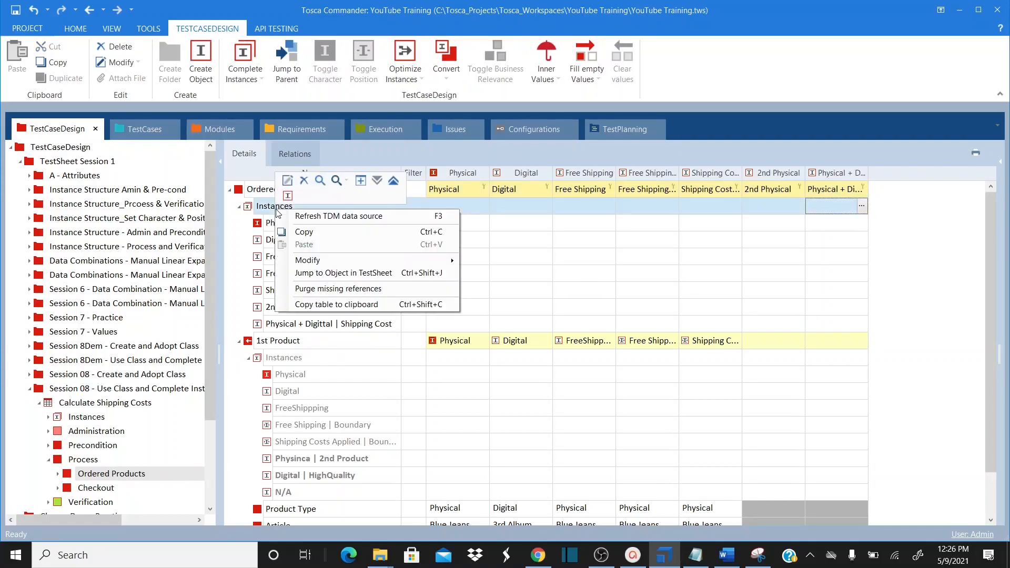
click(288, 197)
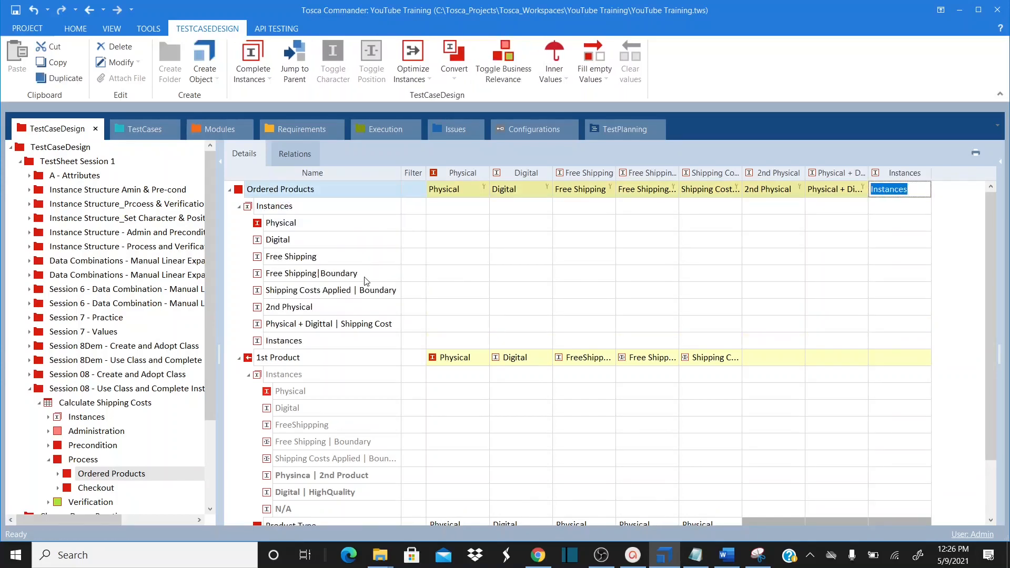
text(P)
text(hysical + Digital)
text( | Fre)
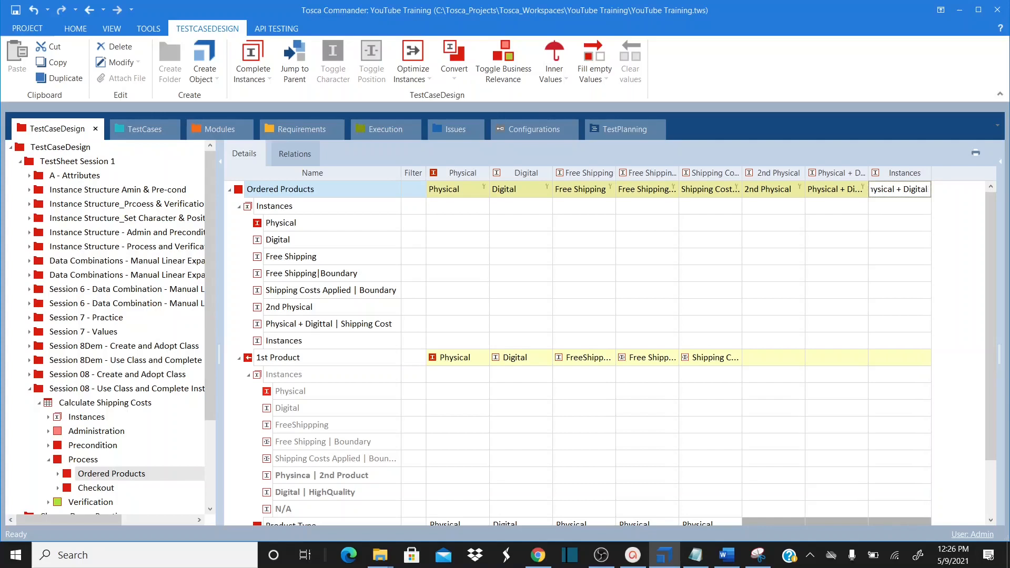
text(e Shipping)
key(Return)
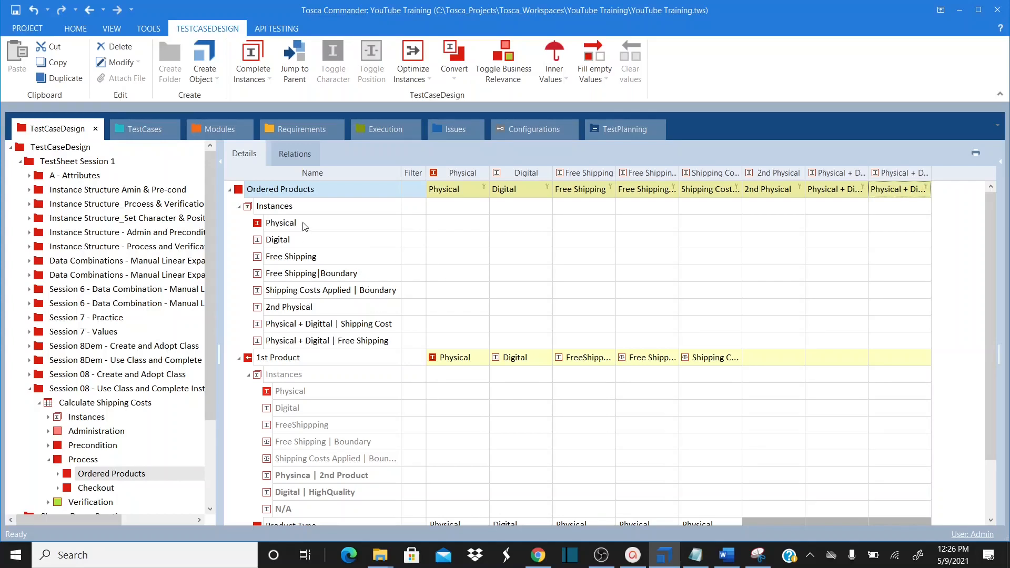
click(239, 206)
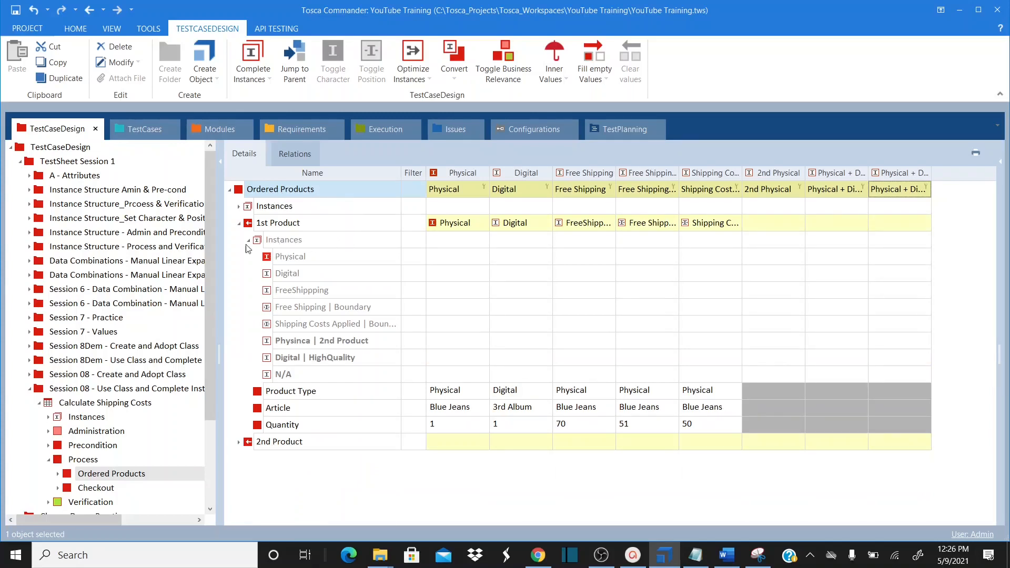
Assign the Physical instance of 1st Product to the 2nd Physical instance and both Physical + Digital instances of Ordered Products
click(240, 224)
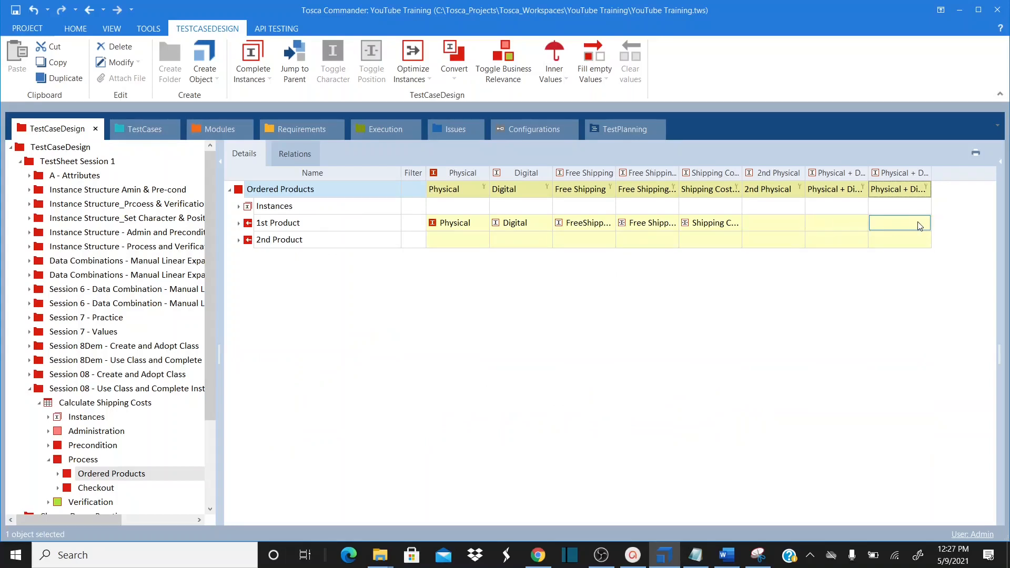
click(395, 226)
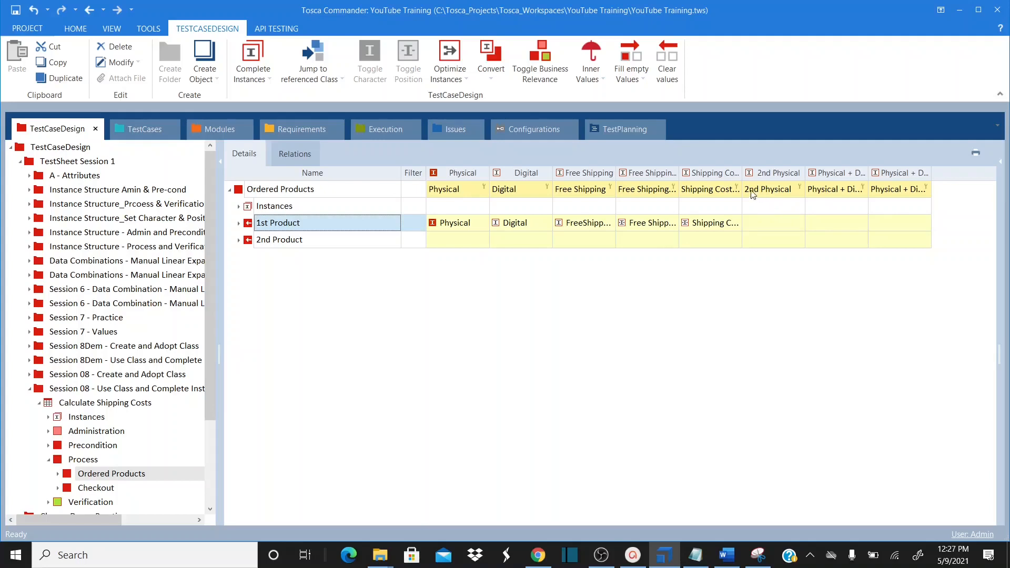
click(798, 224)
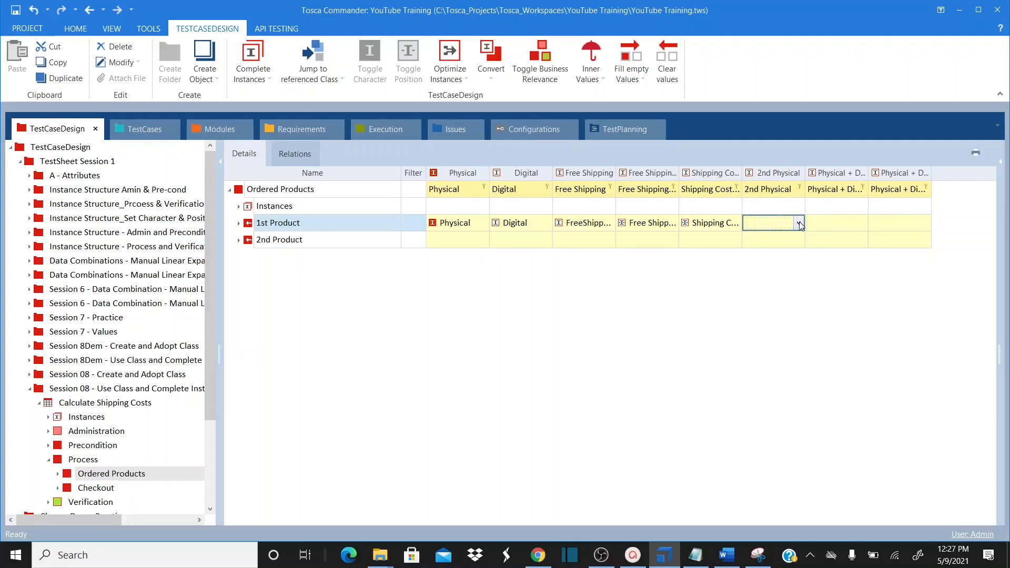
click(799, 224)
click(771, 247)
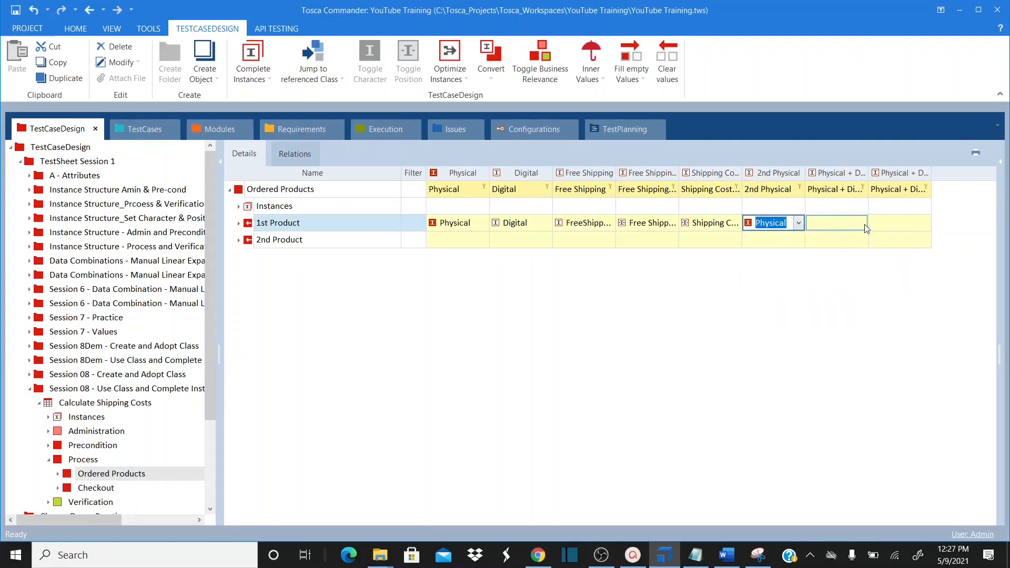
click(863, 224)
click(863, 224)
click(834, 250)
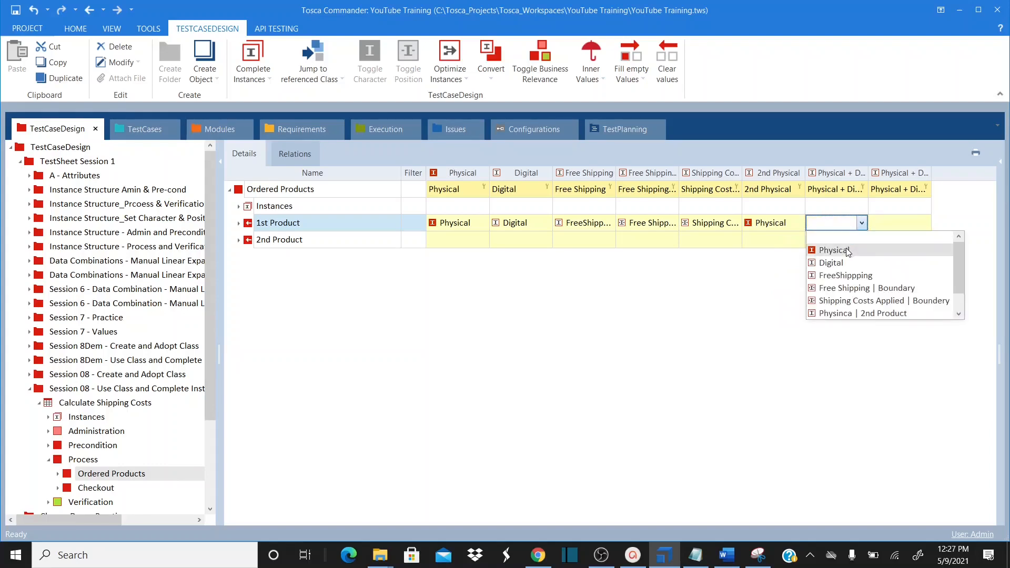
click(910, 227)
click(926, 223)
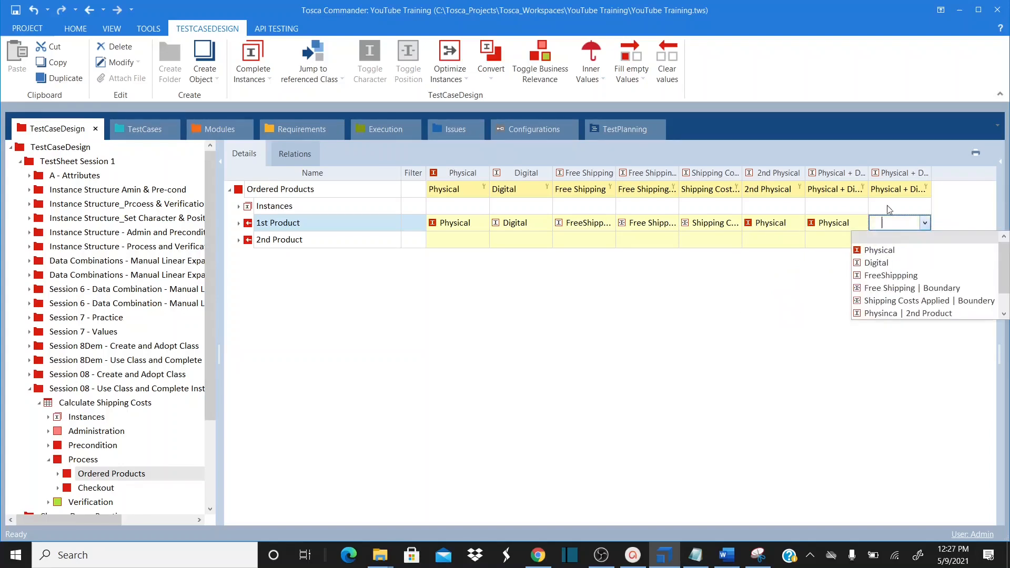
click(899, 255)
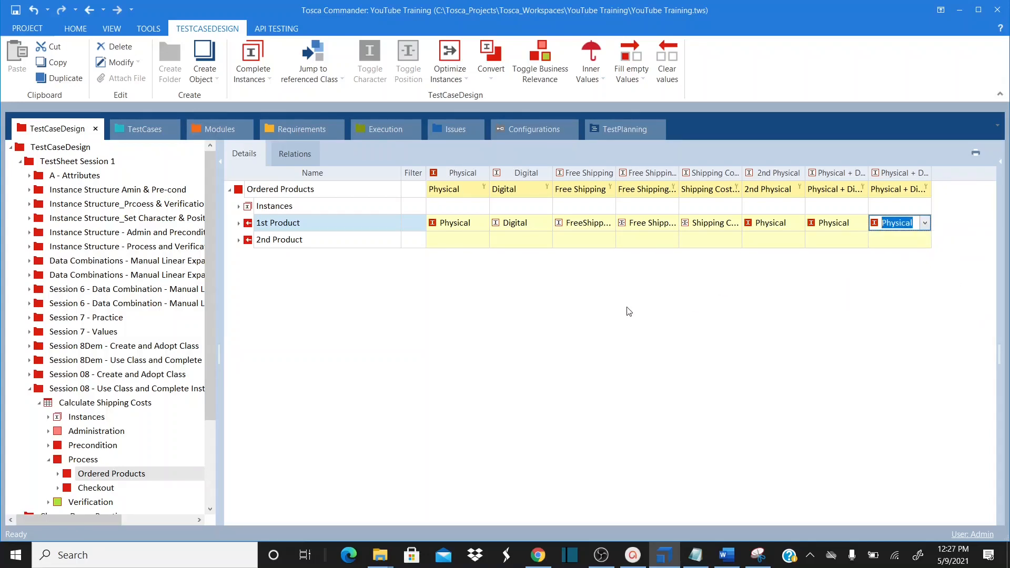
Expand 2nd Product and set it to N/A for the Physical and Digital instances of Ordered Products
click(473, 244)
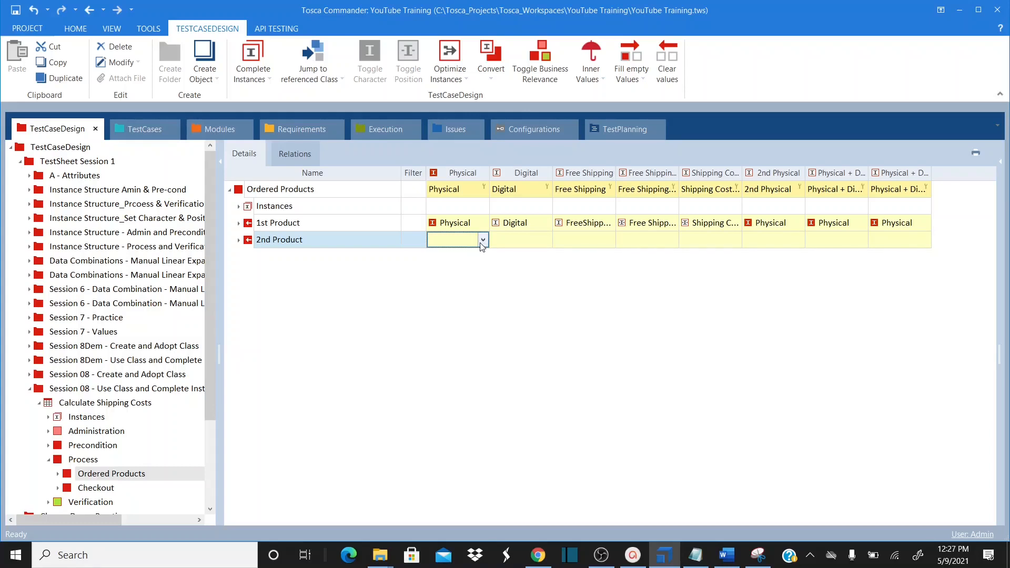
click(238, 241)
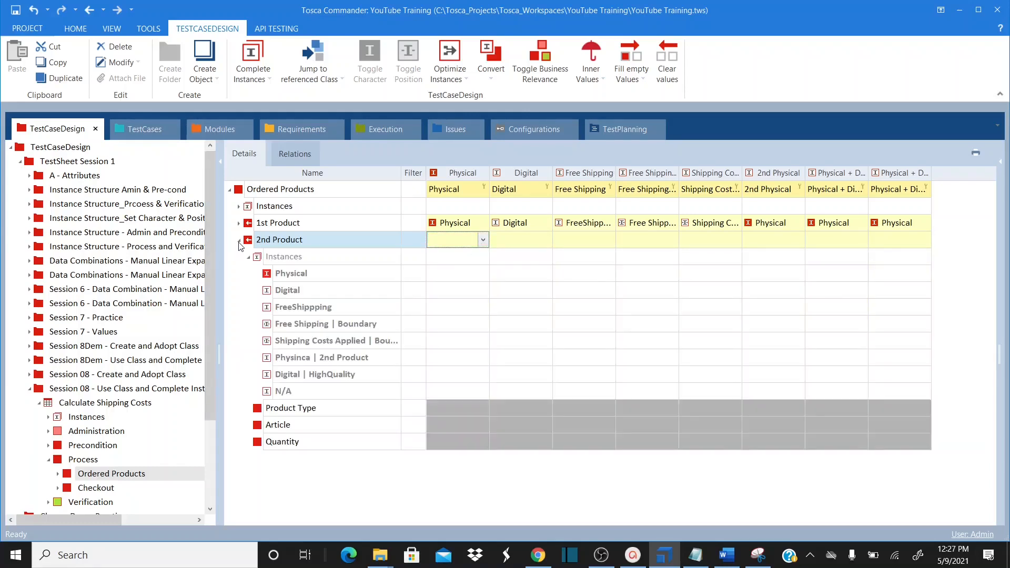
click(483, 240)
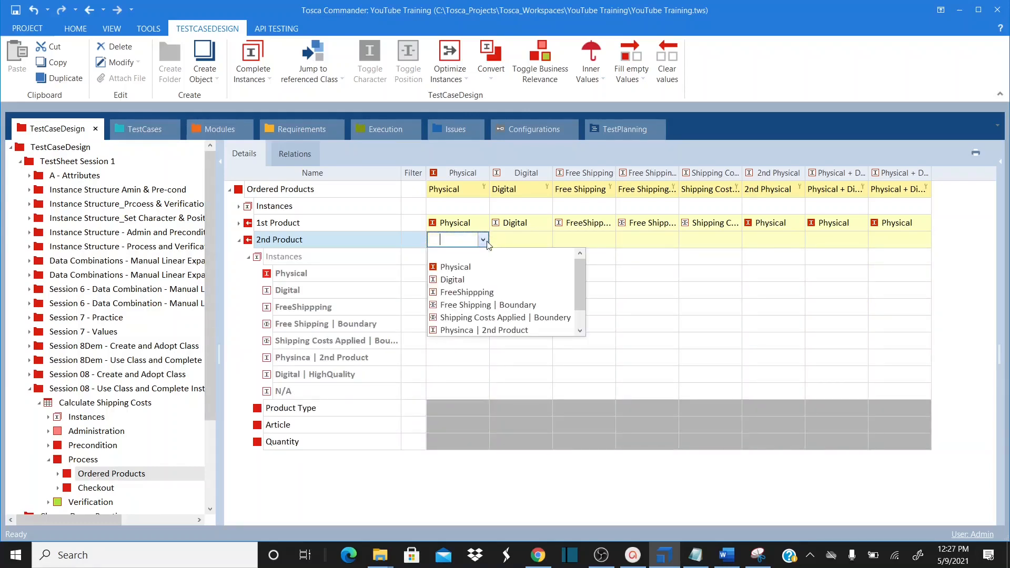
scroll(474, 300, down, 1)
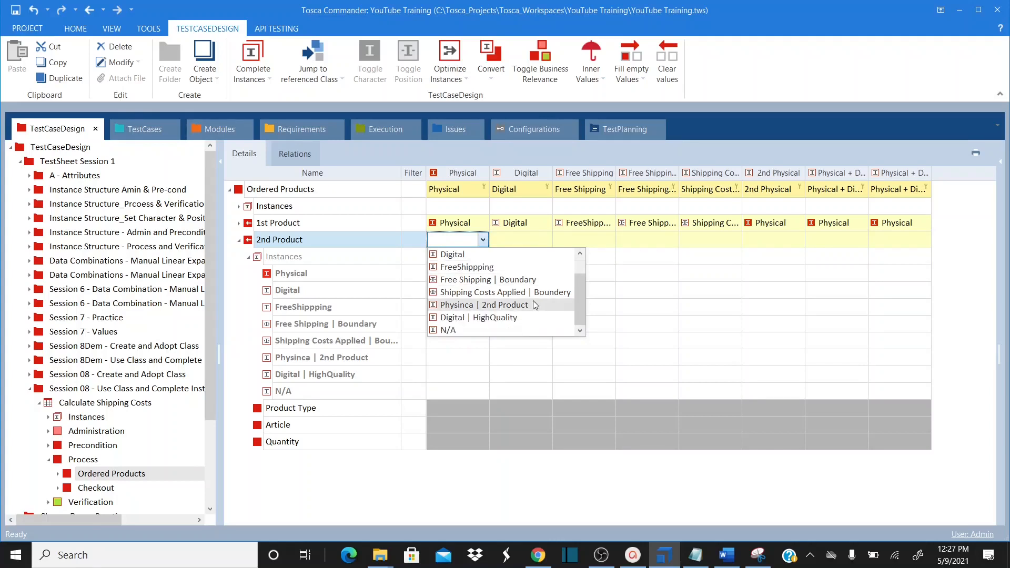
click(452, 330)
click(547, 240)
click(546, 240)
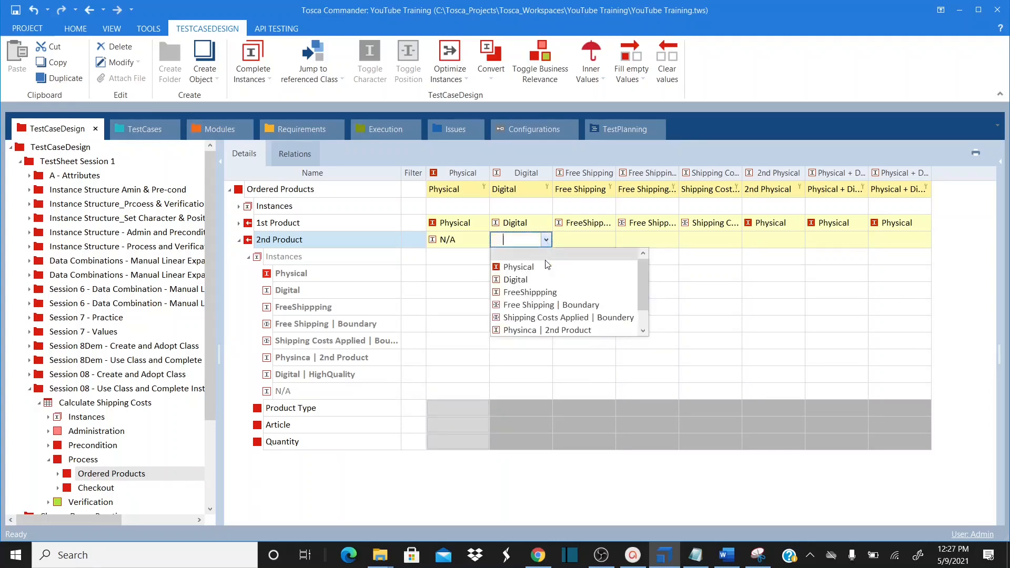
scroll(536, 334, down, 2)
click(537, 330)
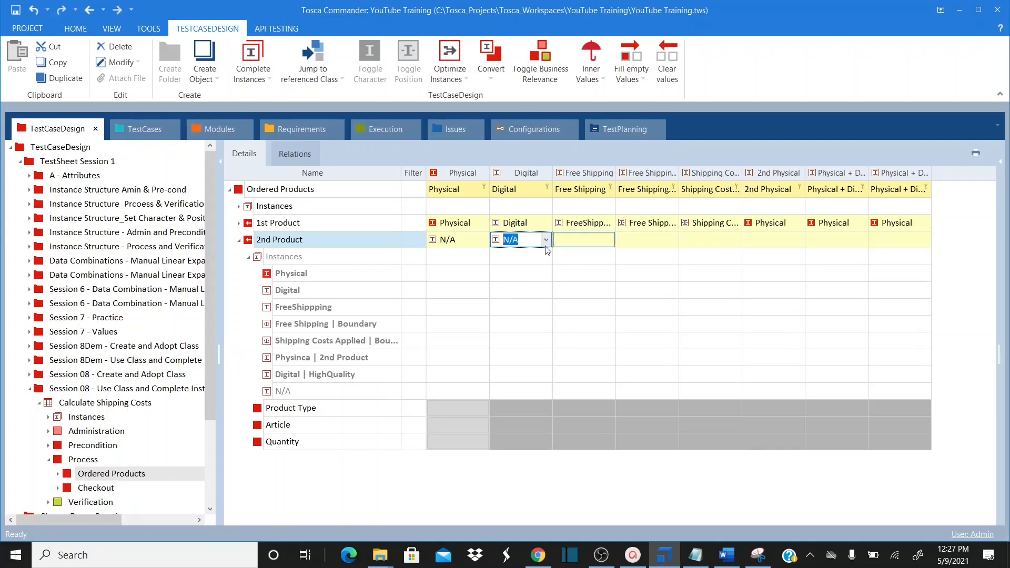
click(476, 243)
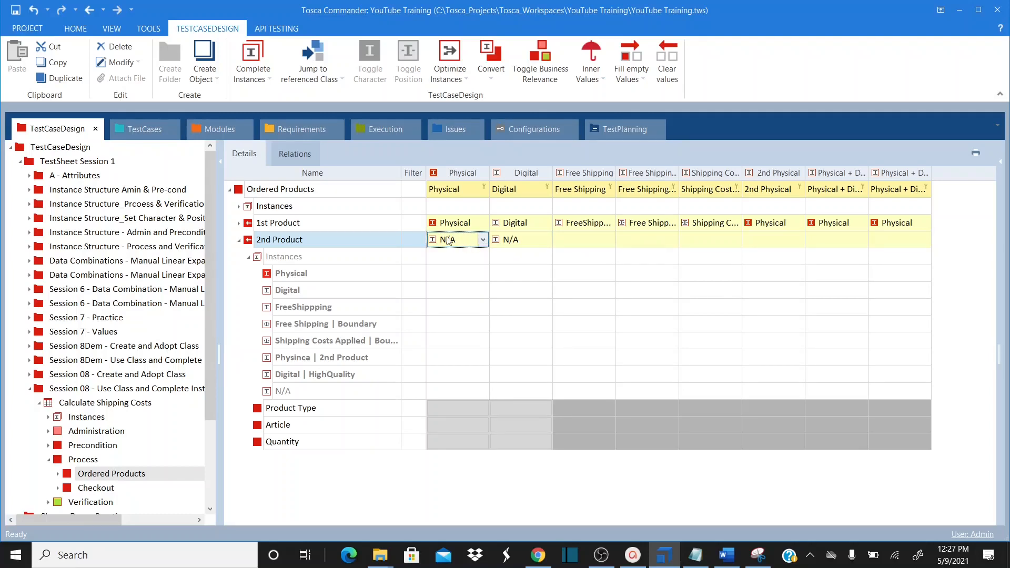
key(Delete)
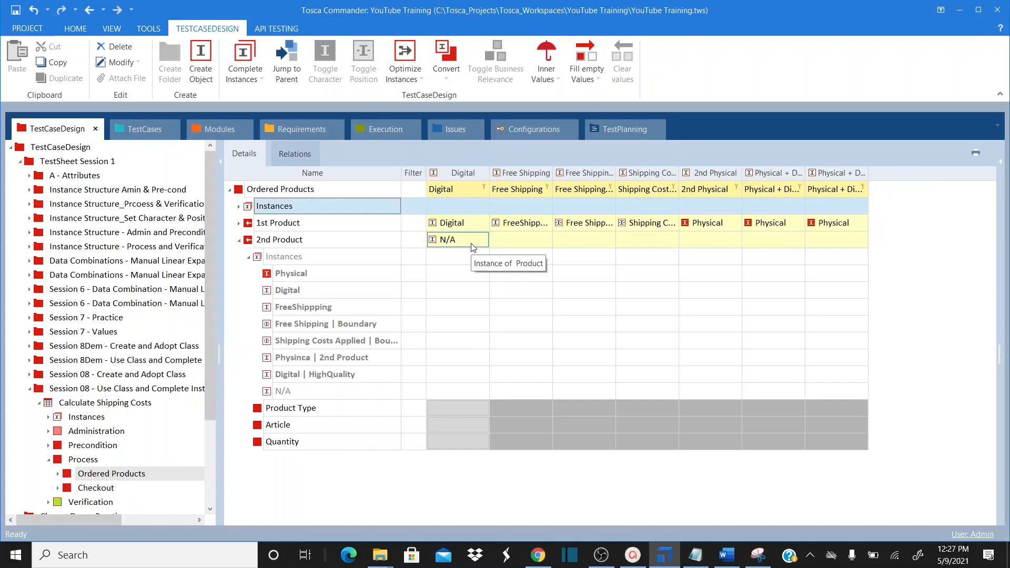
key(ctrl+z)
click(480, 248)
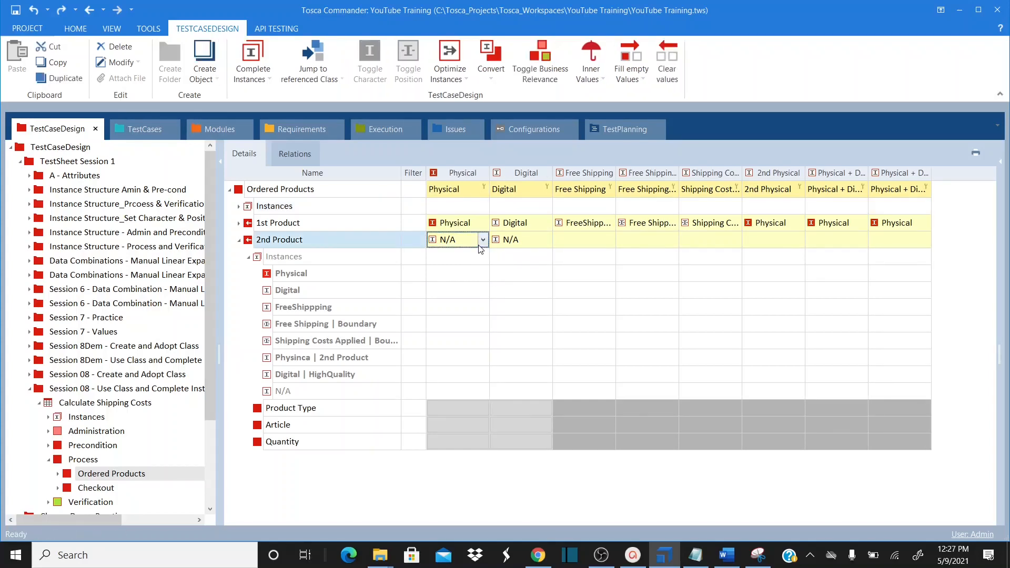
Set 2nd Product to "Physinca | 2nd Product" for the 2nd Physical instance
click(790, 247)
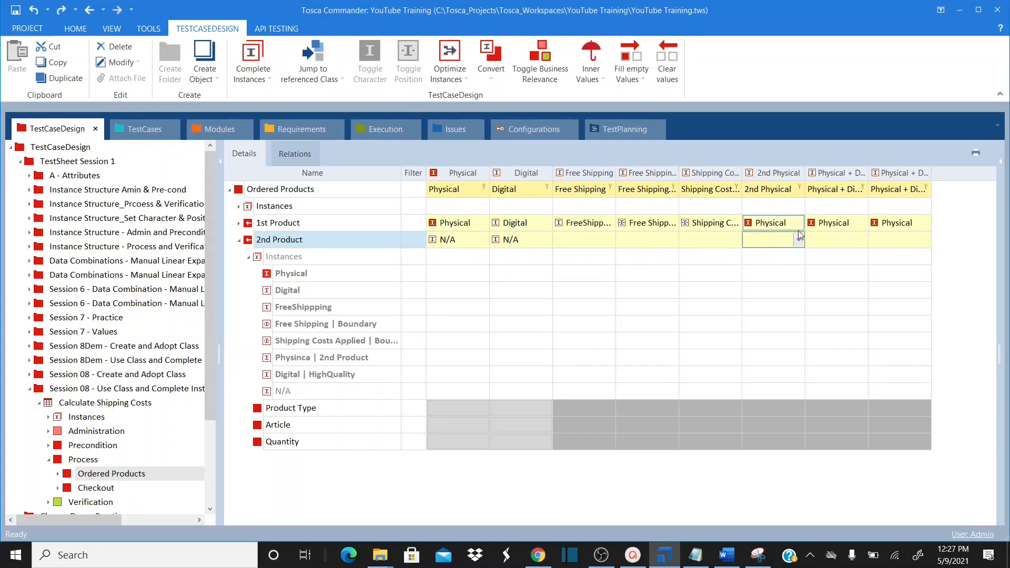
click(799, 241)
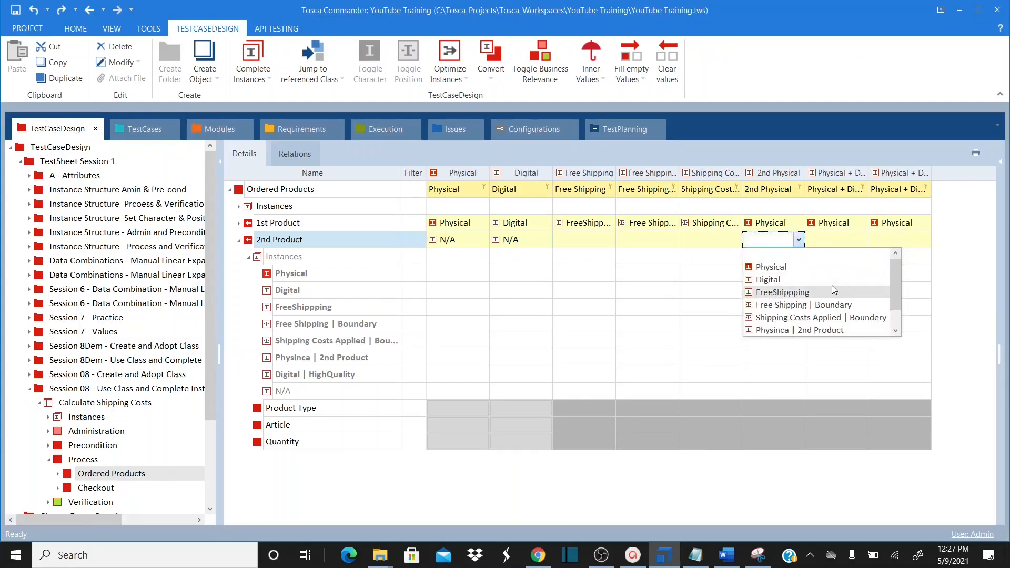
scroll(821, 300, down, 1)
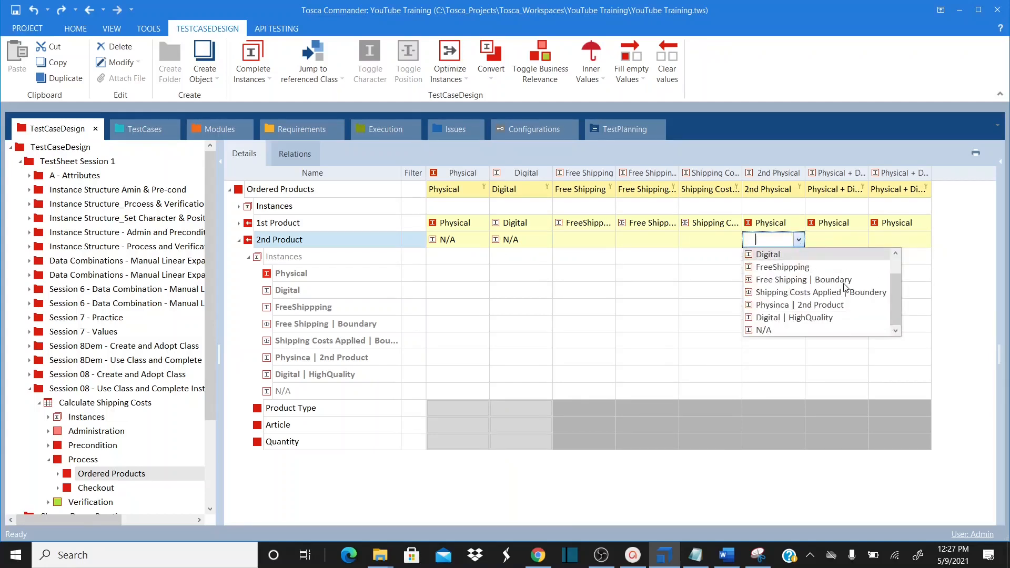
click(805, 306)
Set 2nd Product to Digital for the first Physical + Digital instance and "Digital | HighQuality" for the second, and collapse 2nd Product
click(866, 244)
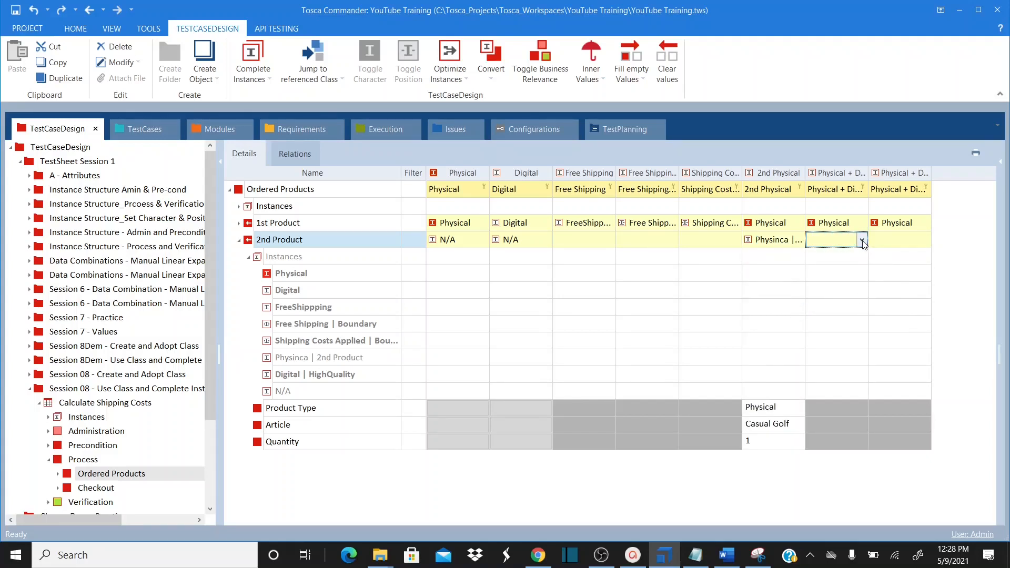
click(863, 241)
click(863, 280)
click(930, 248)
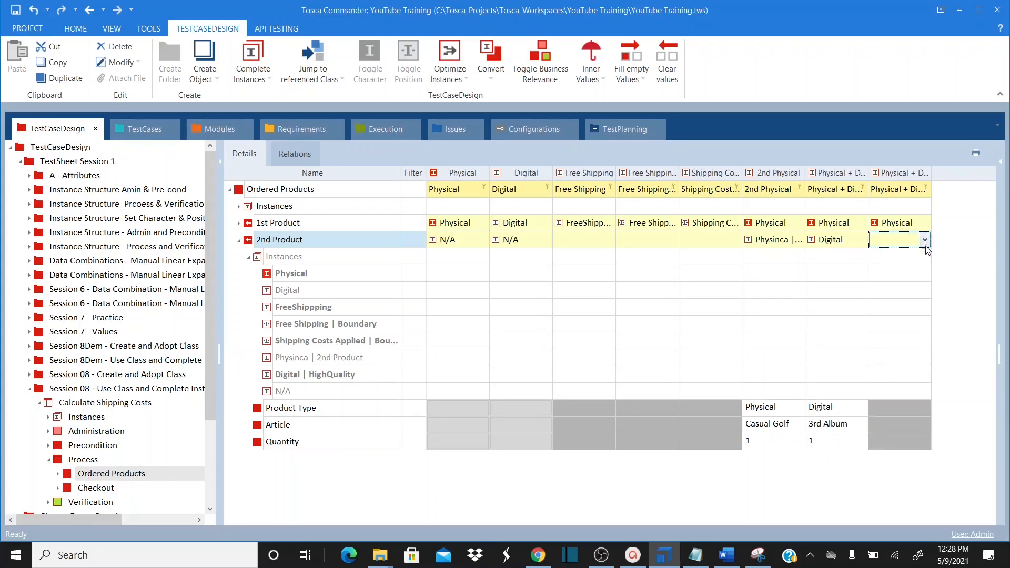
click(925, 241)
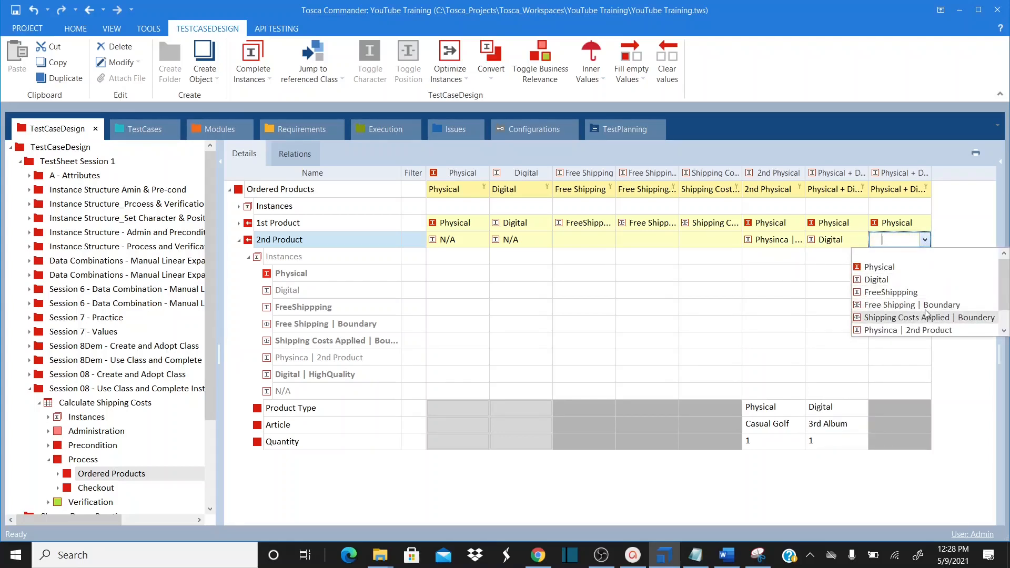
scroll(905, 318, down, 1)
click(902, 317)
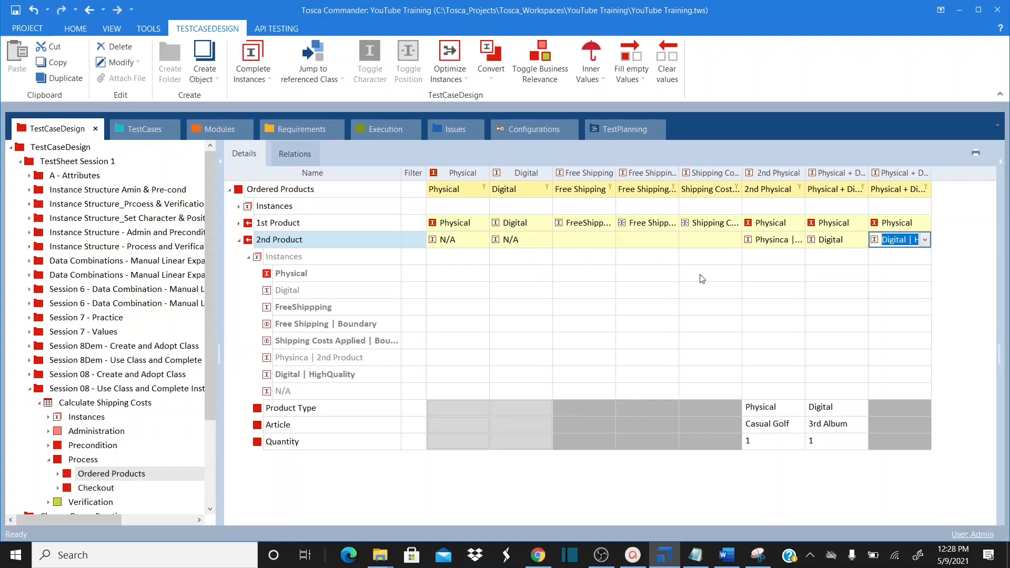
click(239, 241)
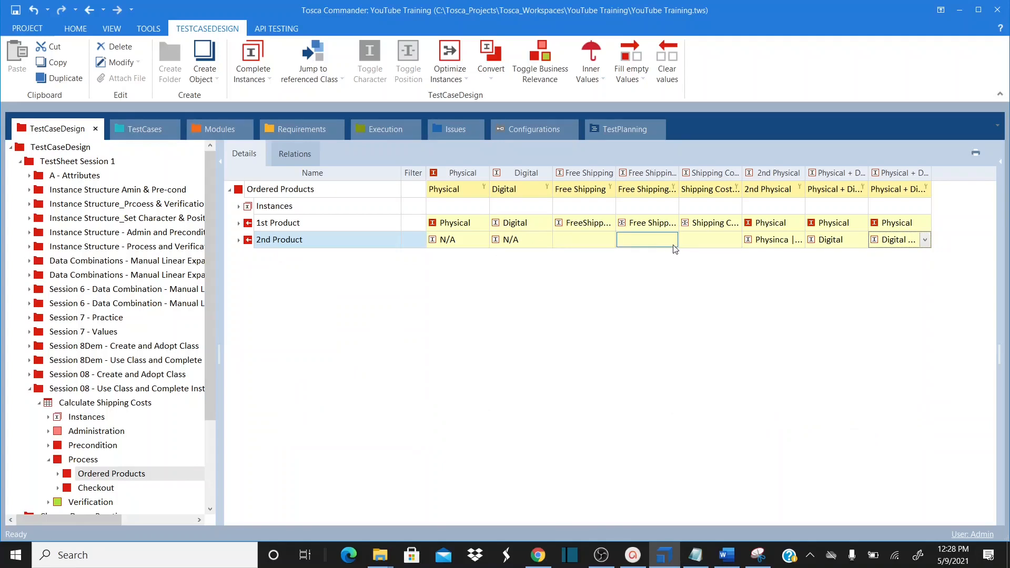
Fill the remaining empty values of 2nd Product with the specific value N/A
click(365, 247)
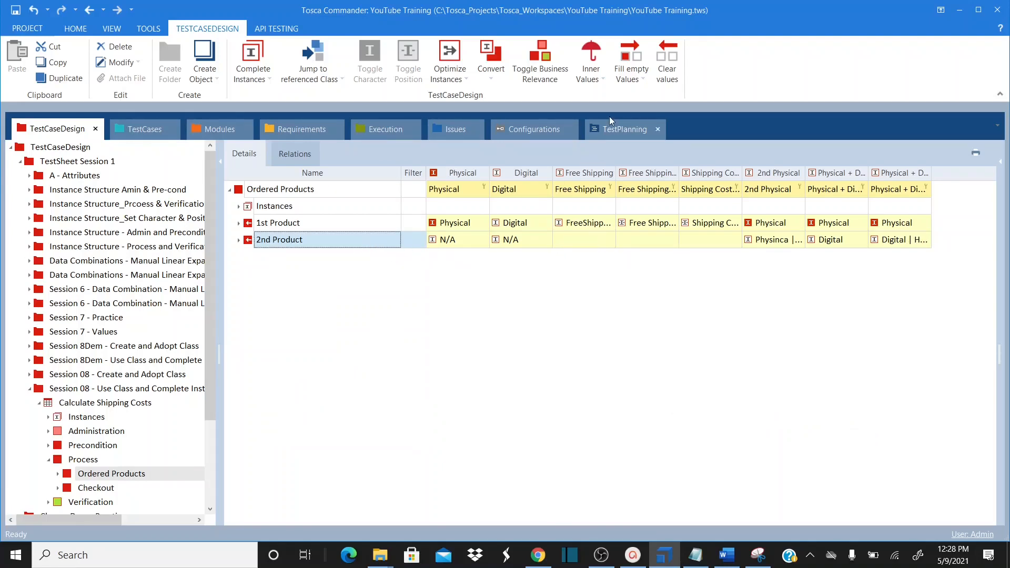
click(643, 79)
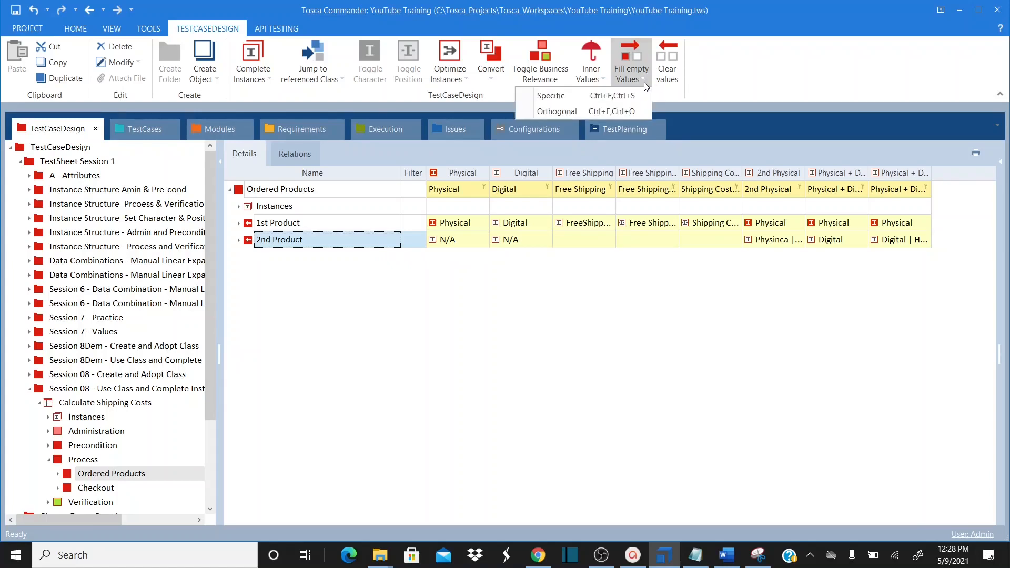
click(579, 98)
click(542, 269)
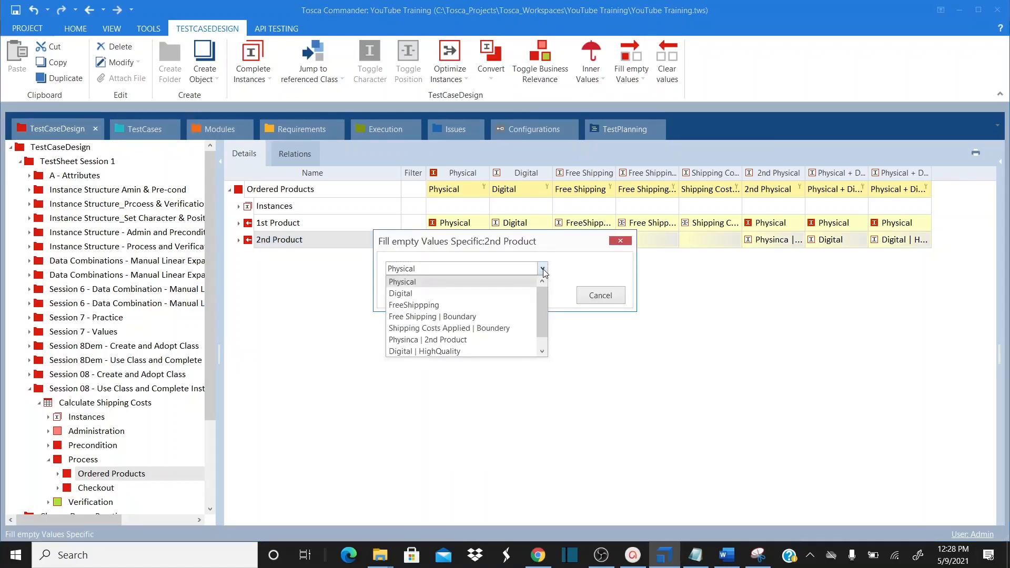
scroll(459, 347, down, 1)
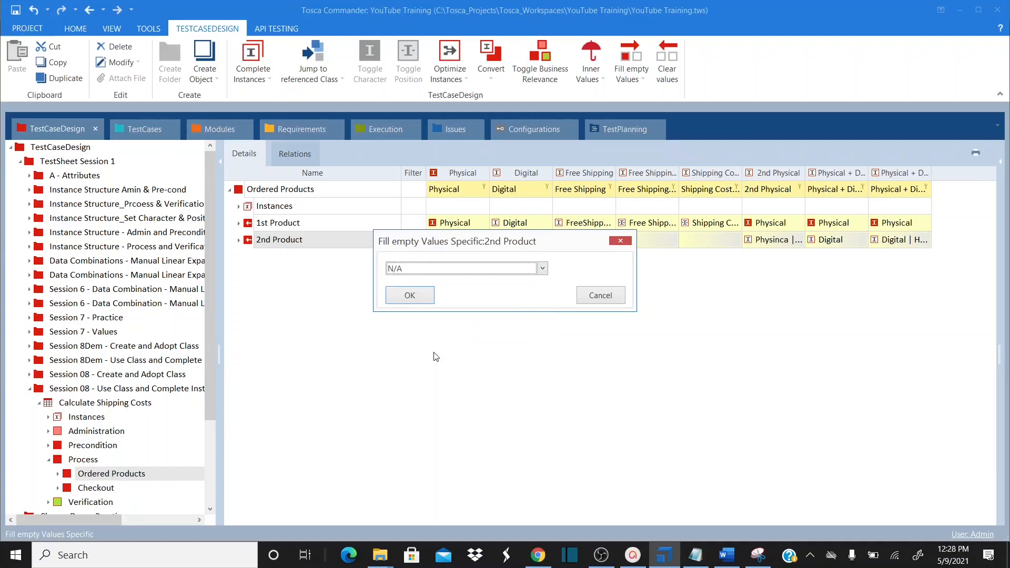
click(432, 298)
click(436, 241)
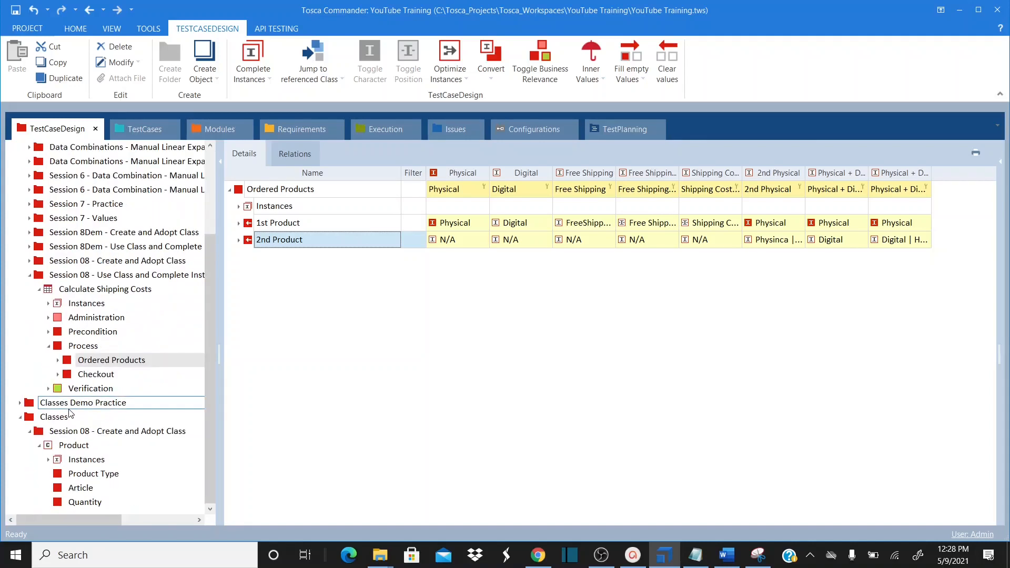
Examine the instances and values of the Product class, and the values that 2nd Product inherits in Ordered Products
scroll(71, 416, down, 3)
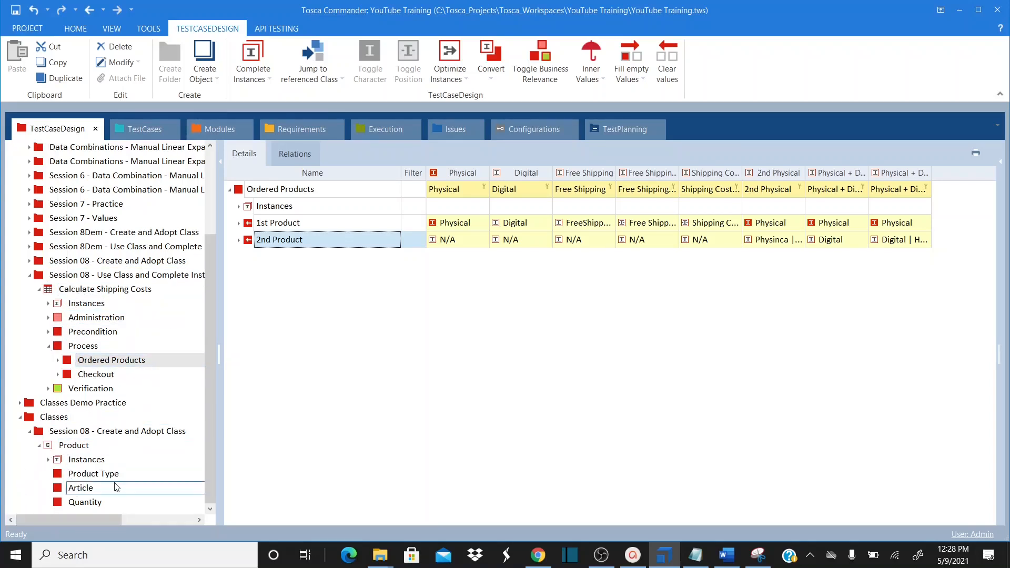
double_click(59, 447)
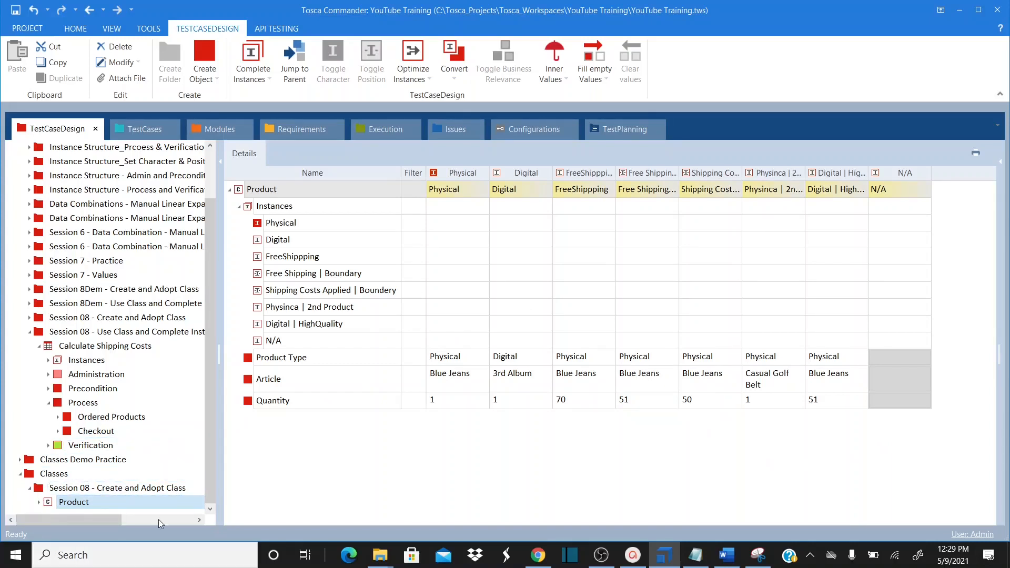
double_click(68, 419)
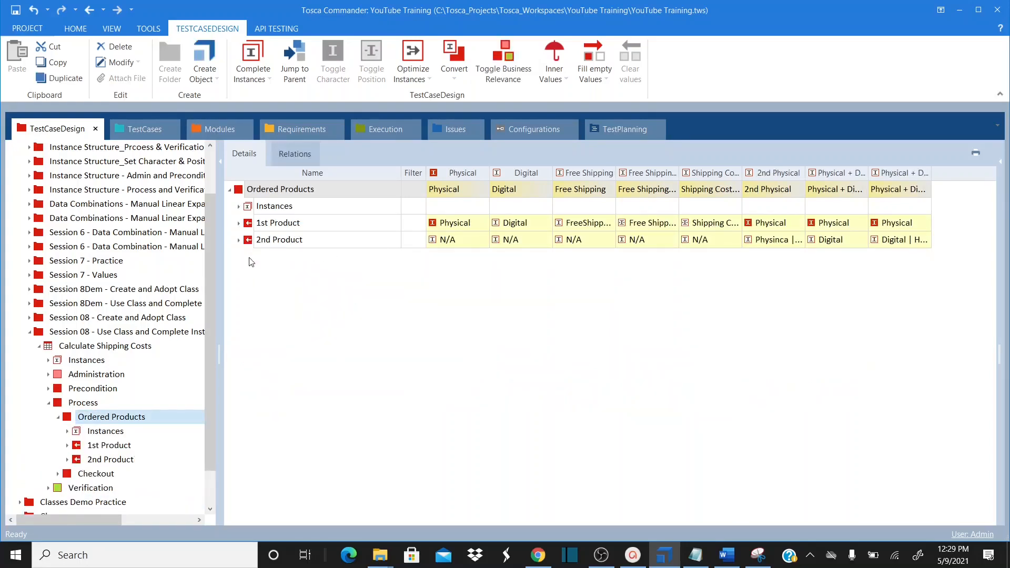
click(239, 241)
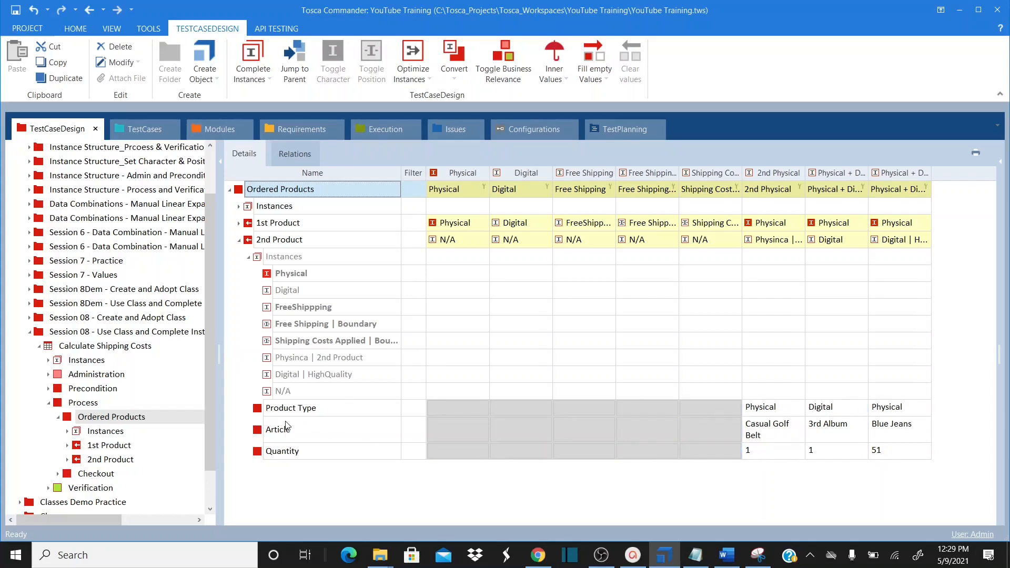
click(249, 257)
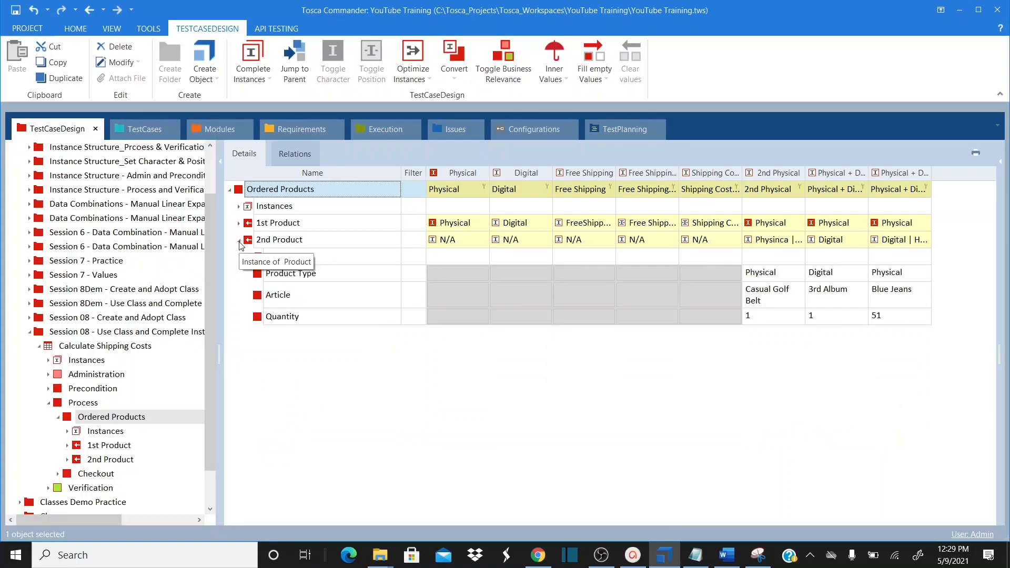
click(239, 242)
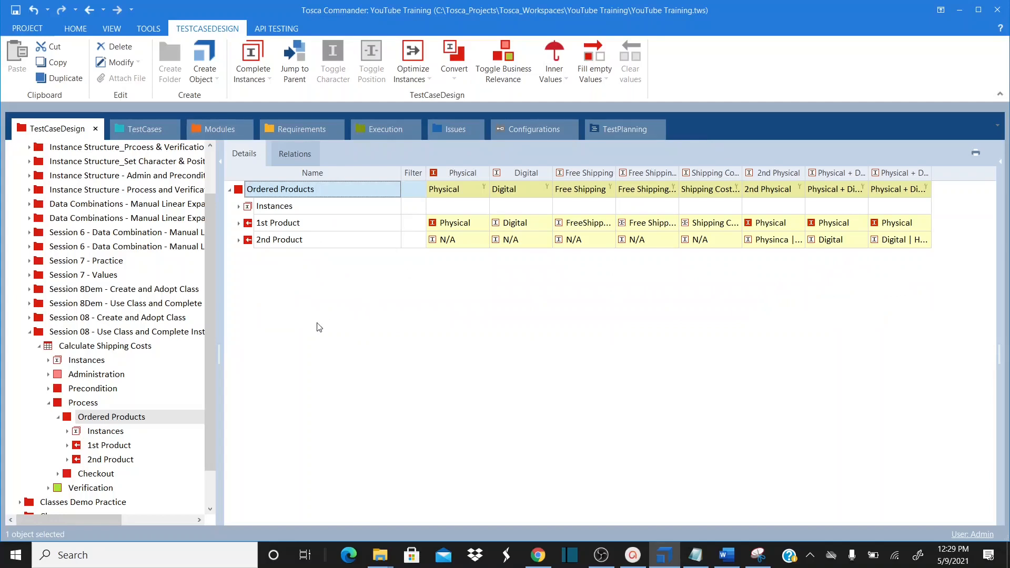
Compare the Product class and the Session 08 Calculate Shipping Costs sheet with the Session 6 sheet that has no classes
scroll(210, 294, down, 1)
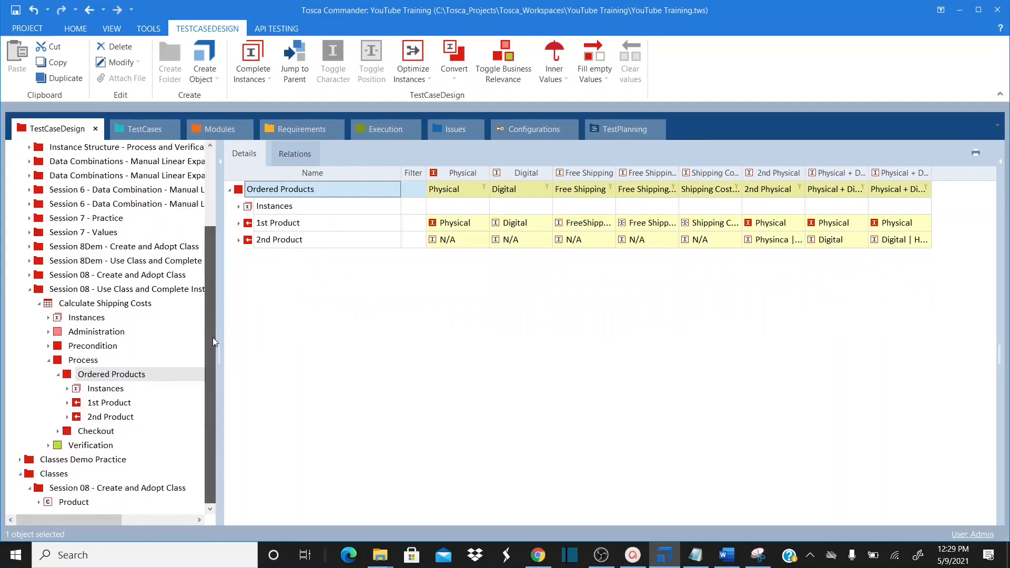
click(47, 503)
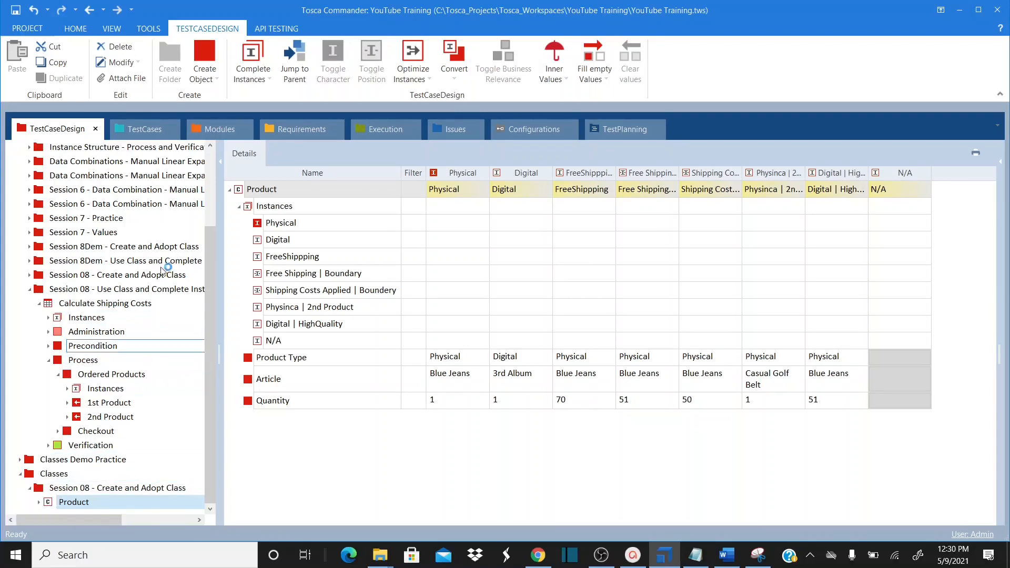
click(99, 308)
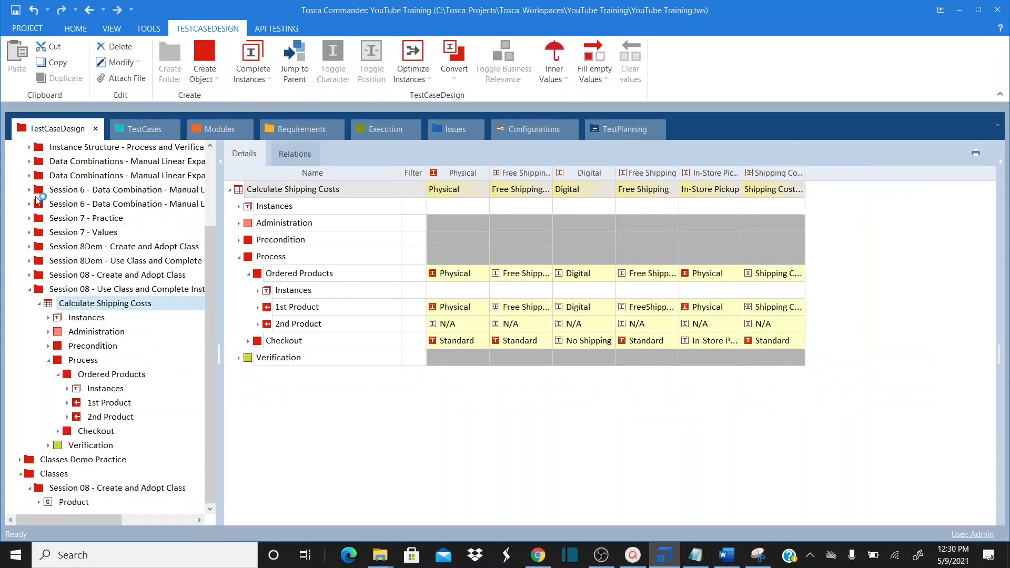
click(29, 190)
click(49, 205)
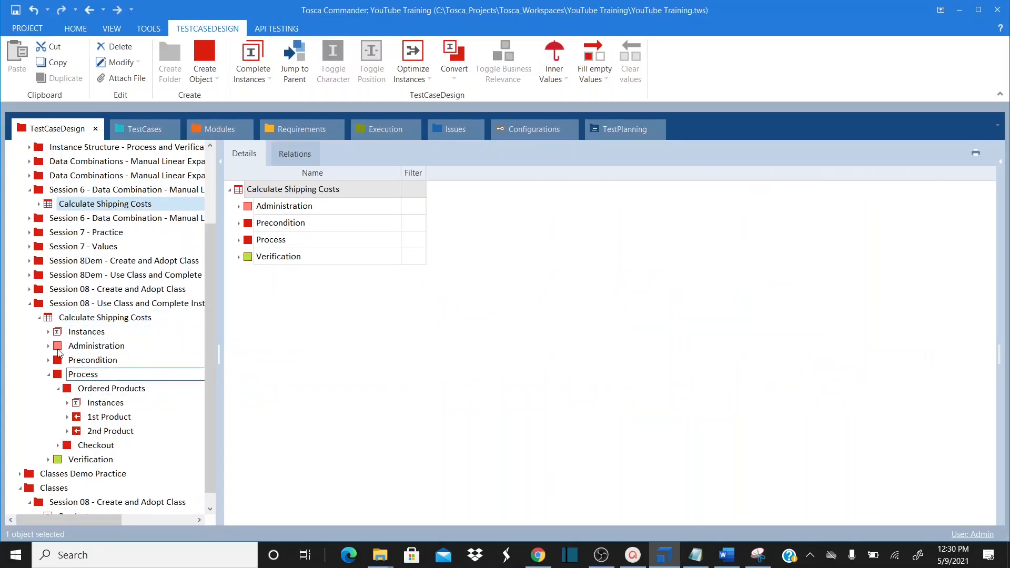
click(30, 191)
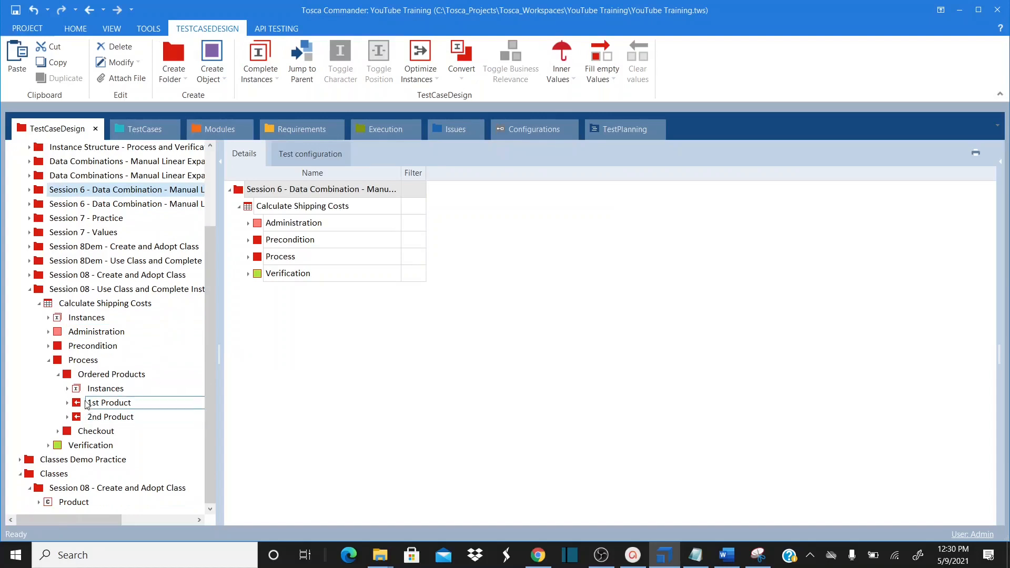
Inspect the inherited instances and attributes under 2nd Product in Ordered Products, and collapse 2nd Product
click(74, 377)
double_click(73, 377)
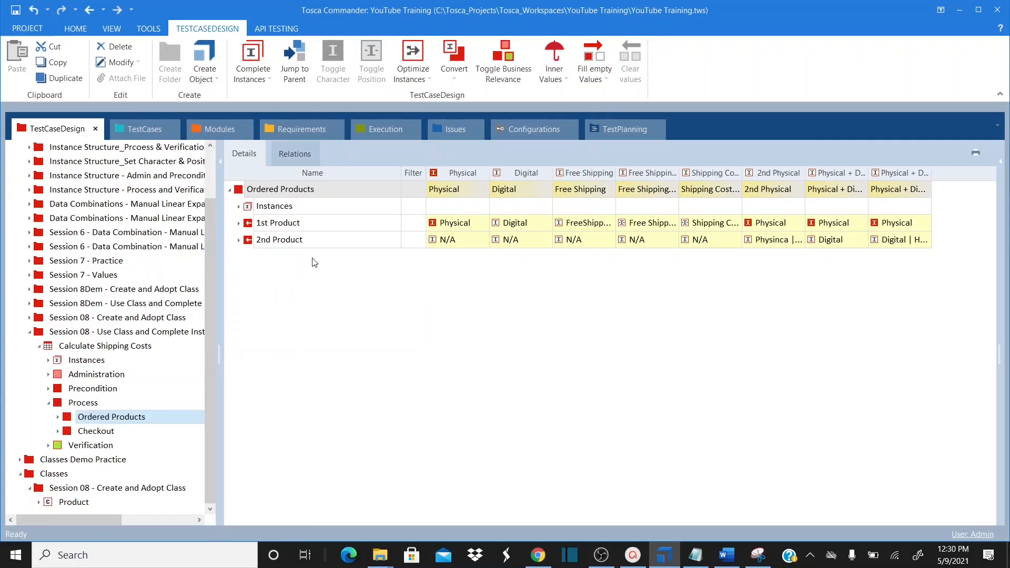
click(242, 240)
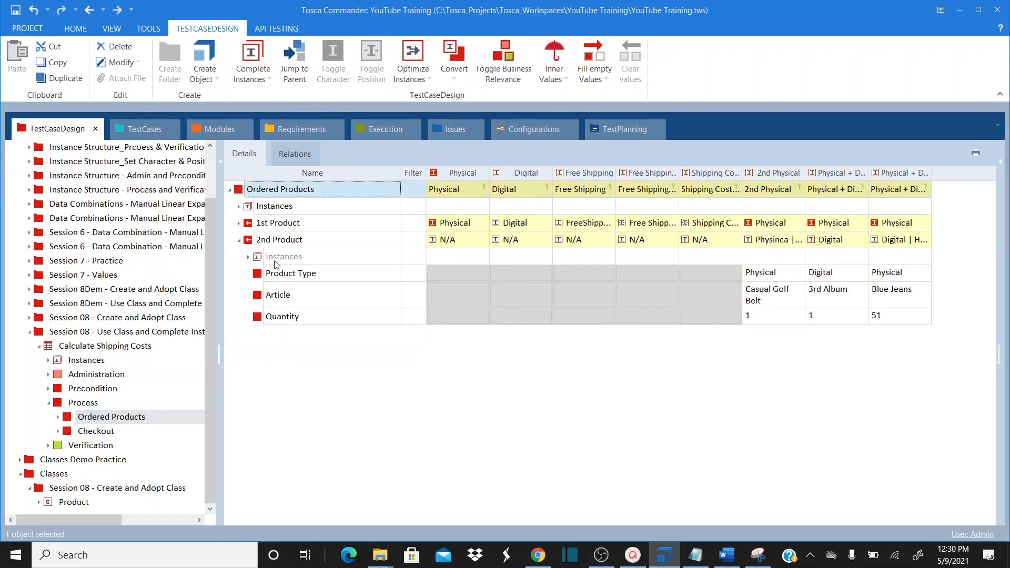
click(248, 258)
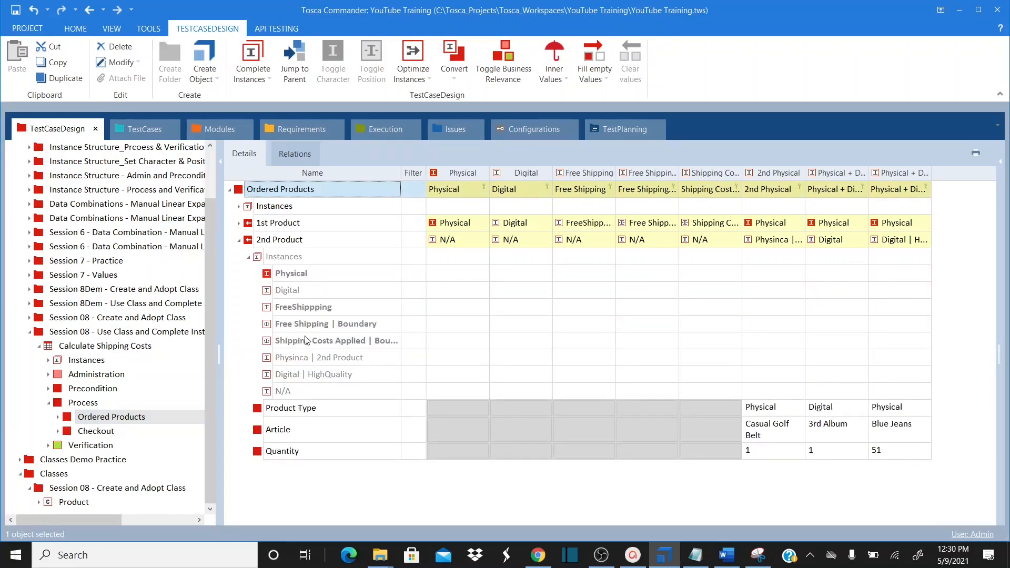
click(240, 240)
Look up the Resolve Class Reference command for 2nd Product without running it, and view the Product class
right_click(253, 245)
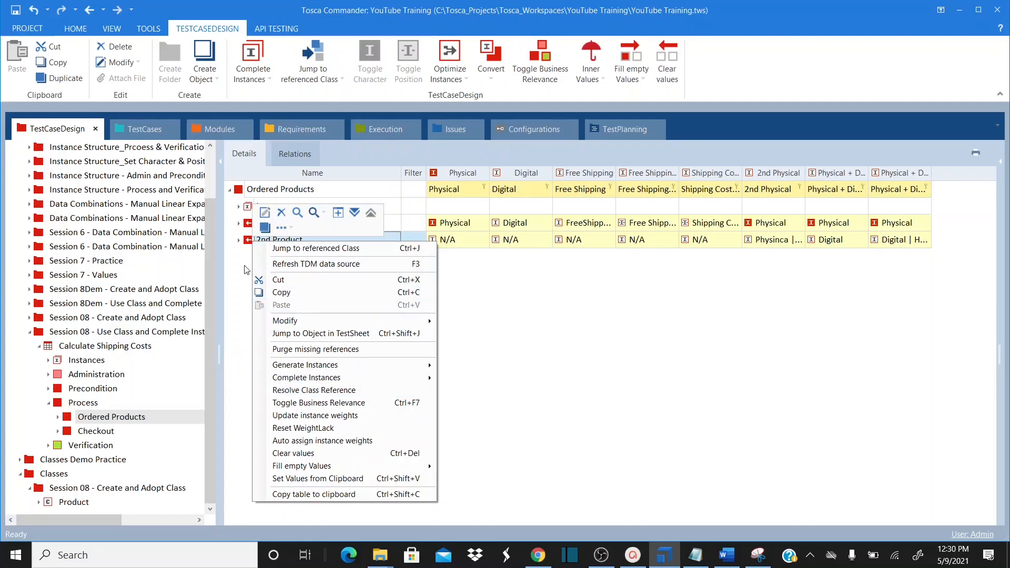
click(248, 244)
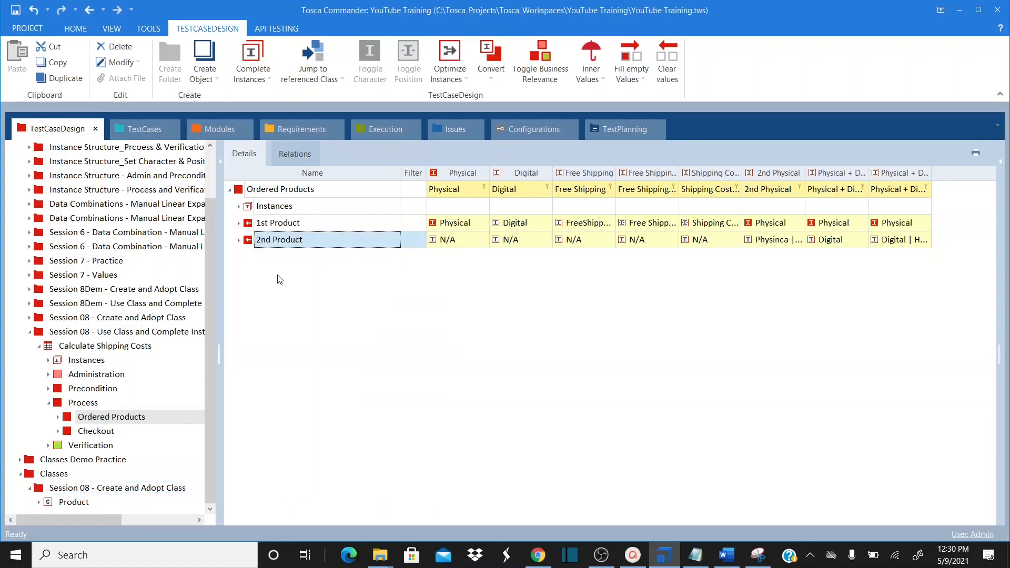
right_click(252, 242)
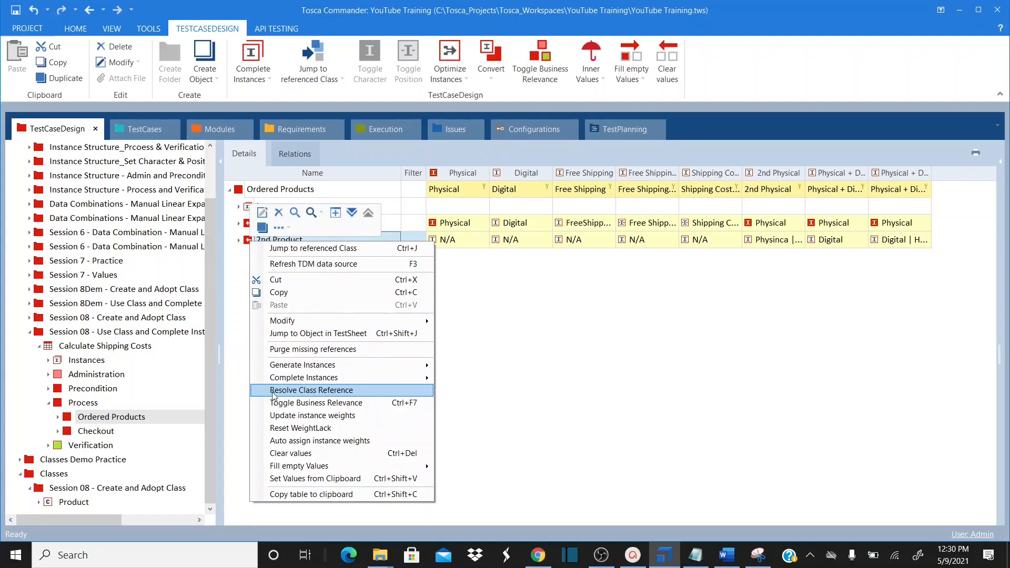
click(242, 194)
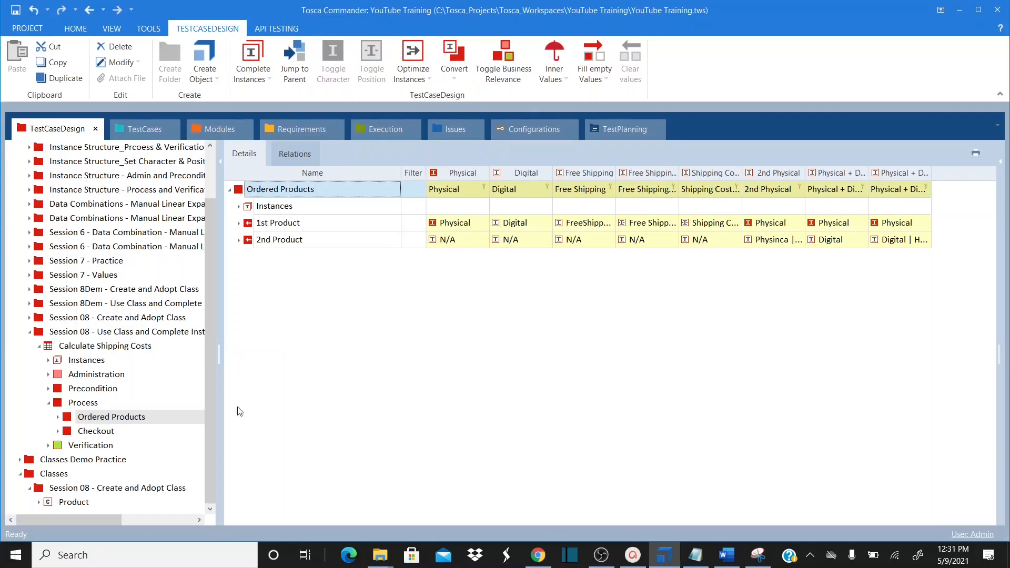
click(65, 504)
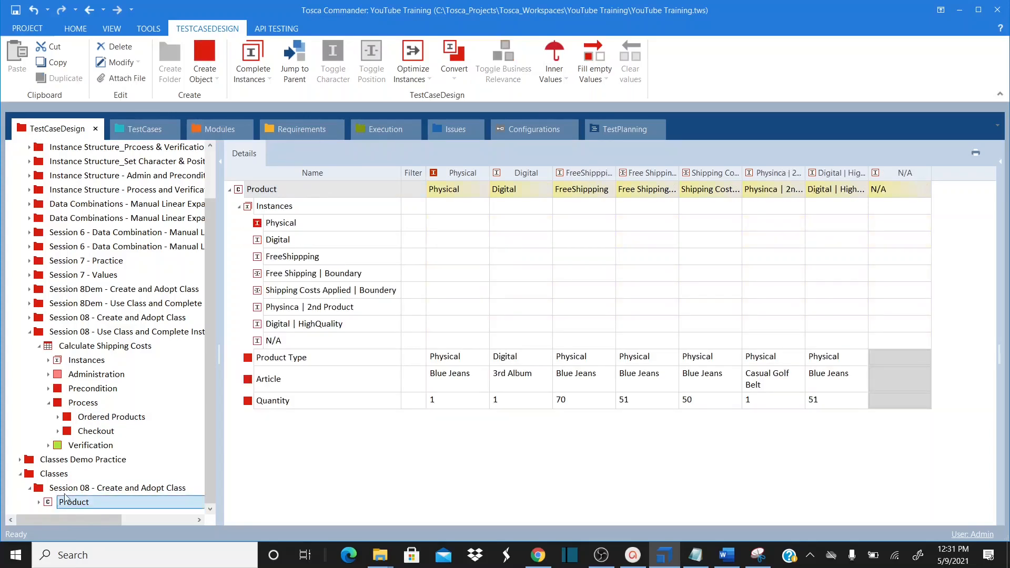